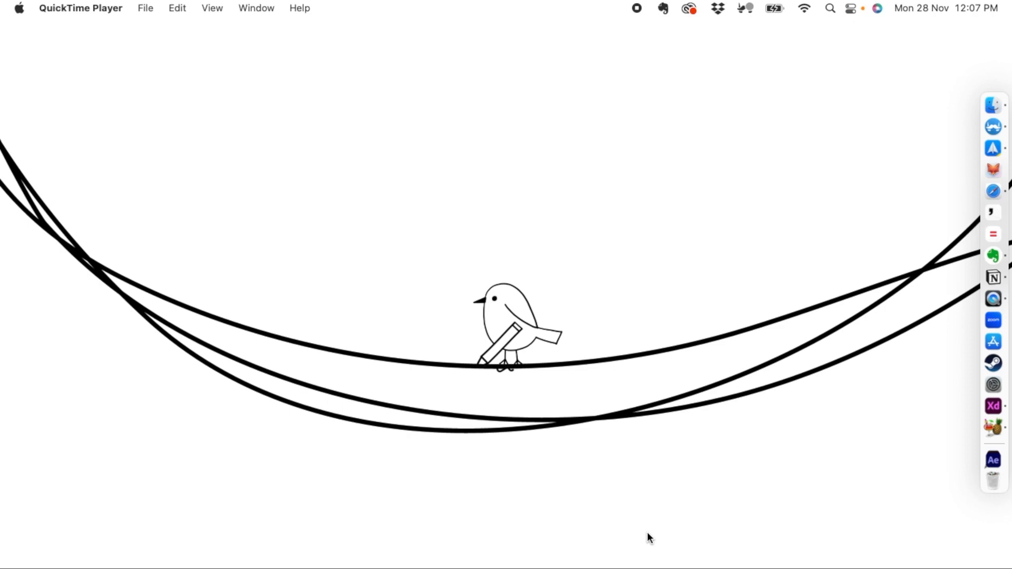
- Switch to Safari, open Pinterest, browse the home feed and save the Classical Music Festival phone design to the Design board
click(994, 191)
click(592, 63)
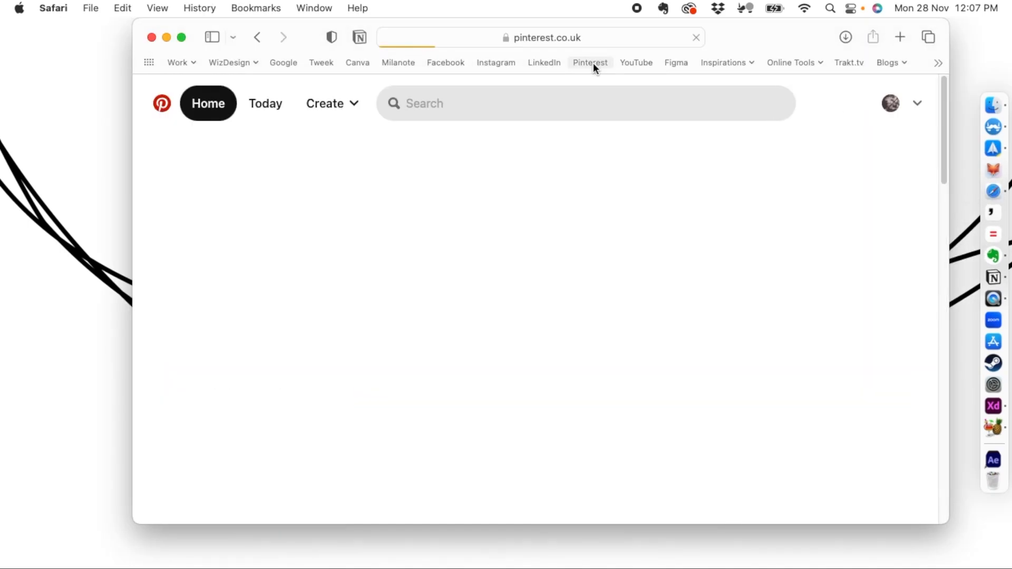
scroll(417, 268, down, 2)
scroll(417, 269, down, 15)
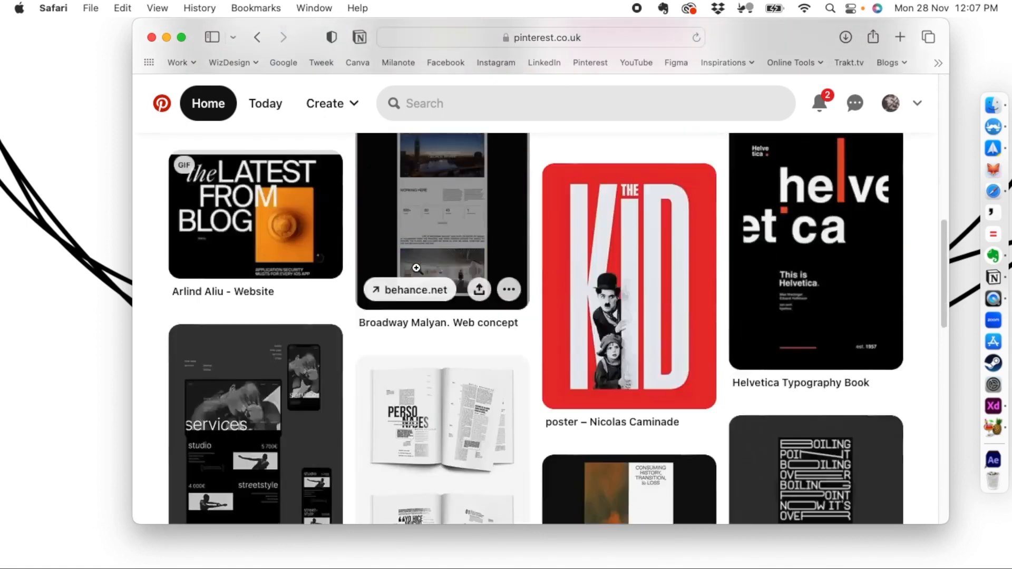
scroll(417, 268, down, 15)
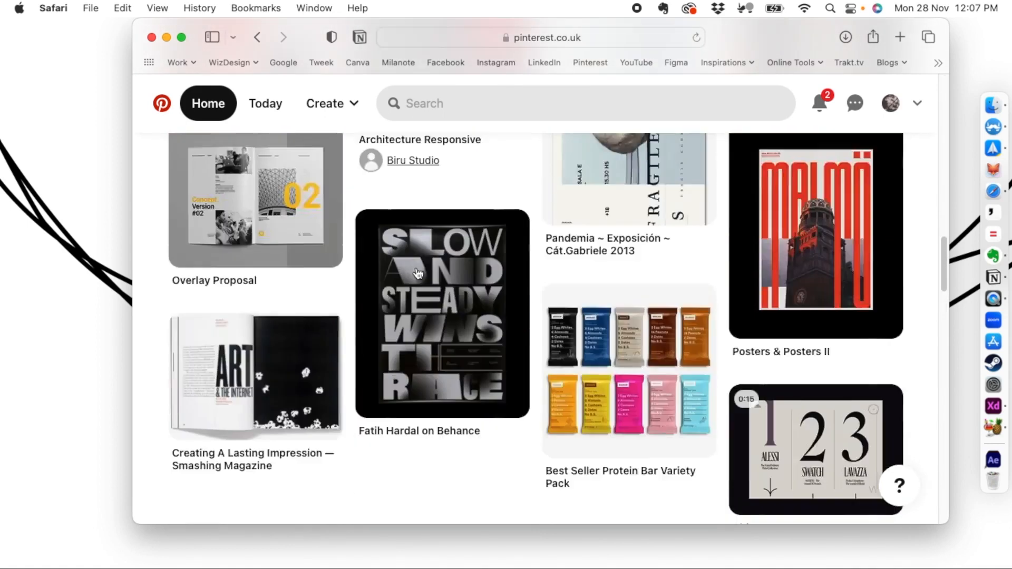
scroll(417, 269, down, 12)
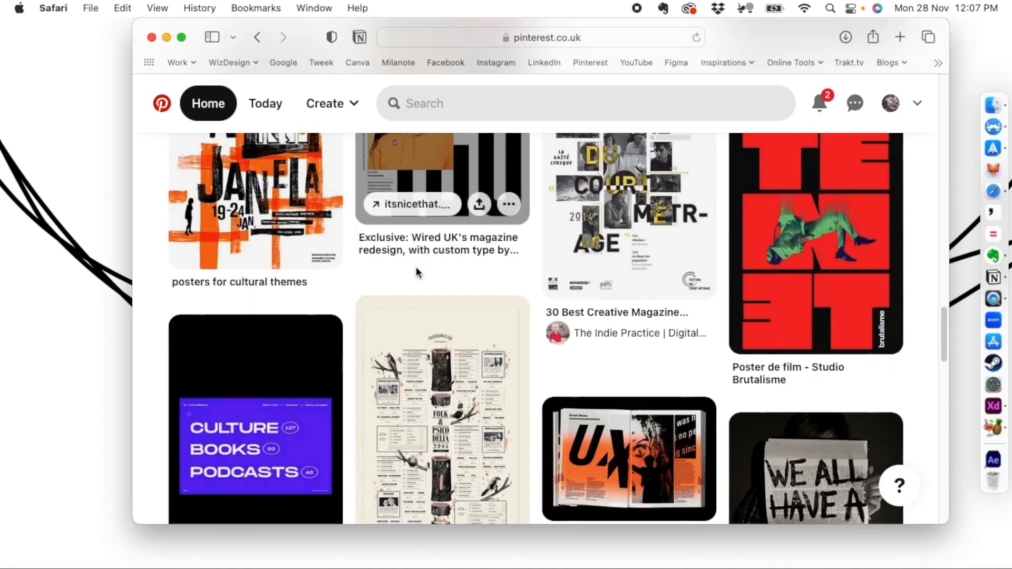
scroll(416, 269, down, 5)
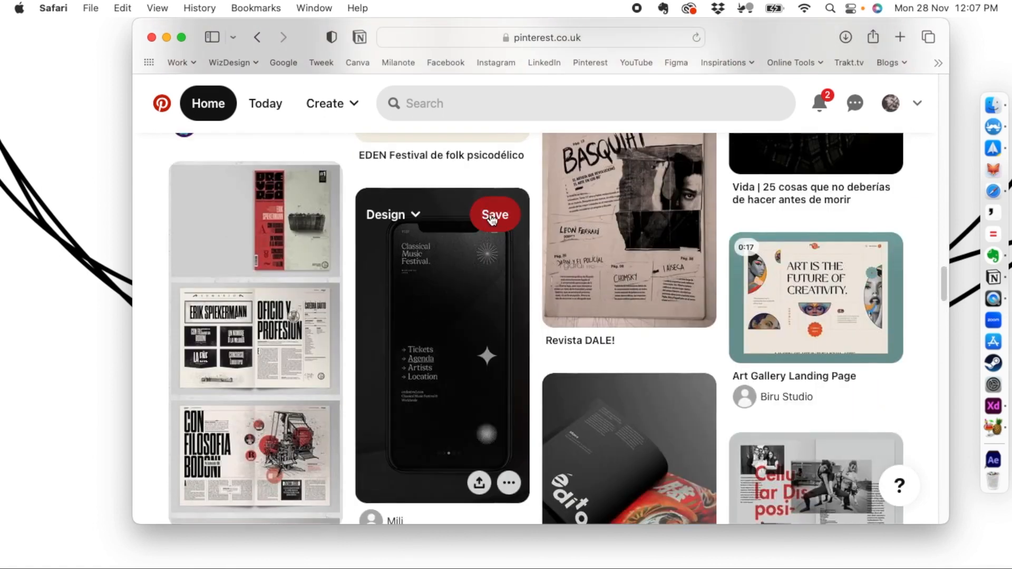
click(491, 216)
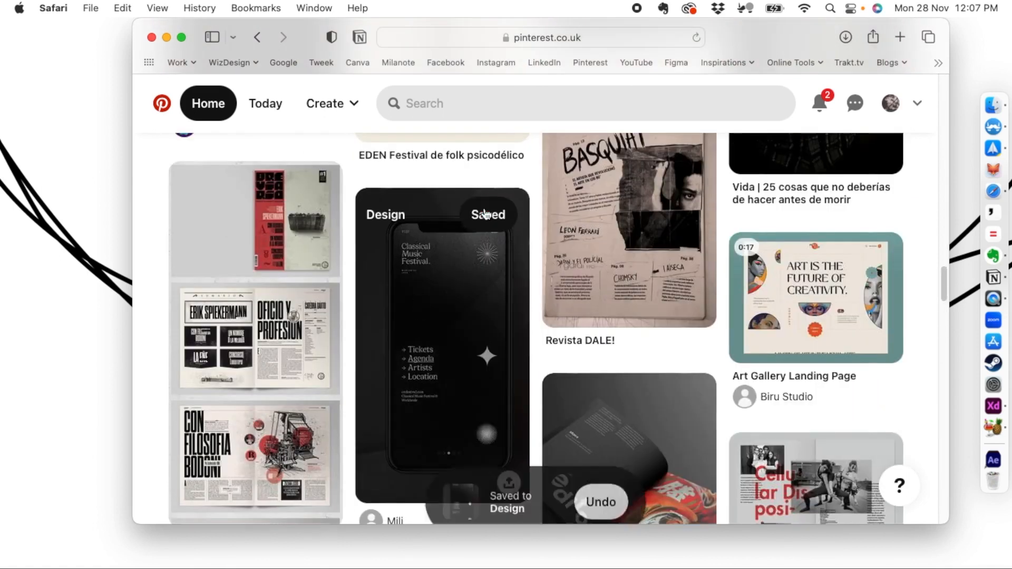
- Browse further through the Pinterest feed and open the Dogway Skateboard Magazine — Redesign pin
scroll(419, 298, down, 2)
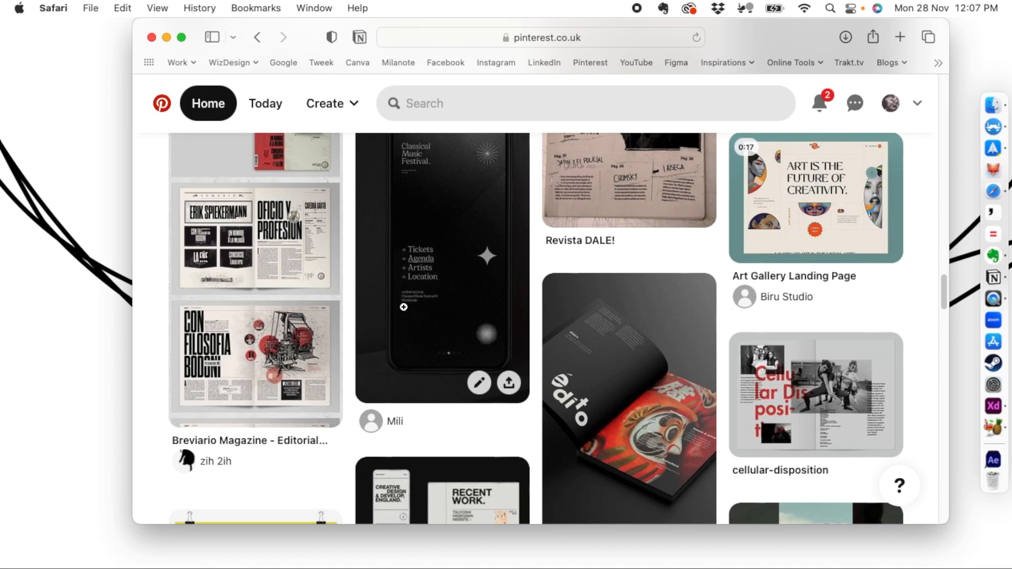
scroll(403, 307, down, 5)
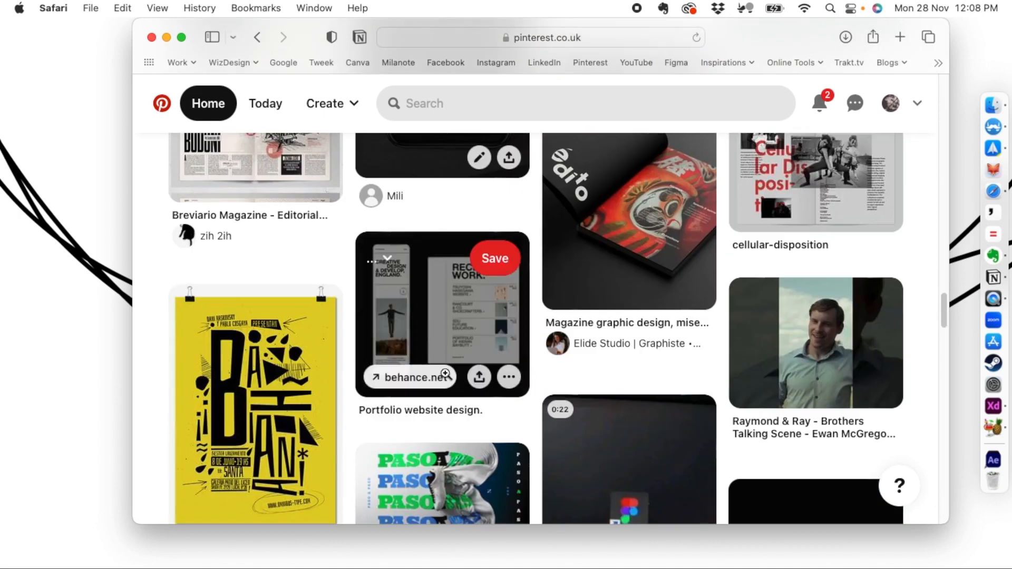
scroll(431, 315, down, 3)
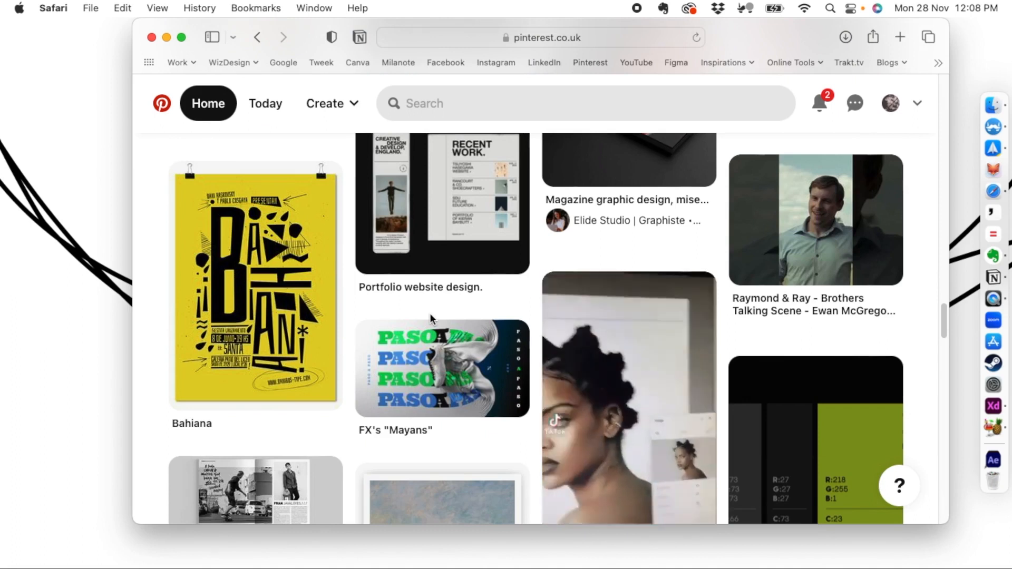
scroll(428, 312, down, 5)
click(209, 321)
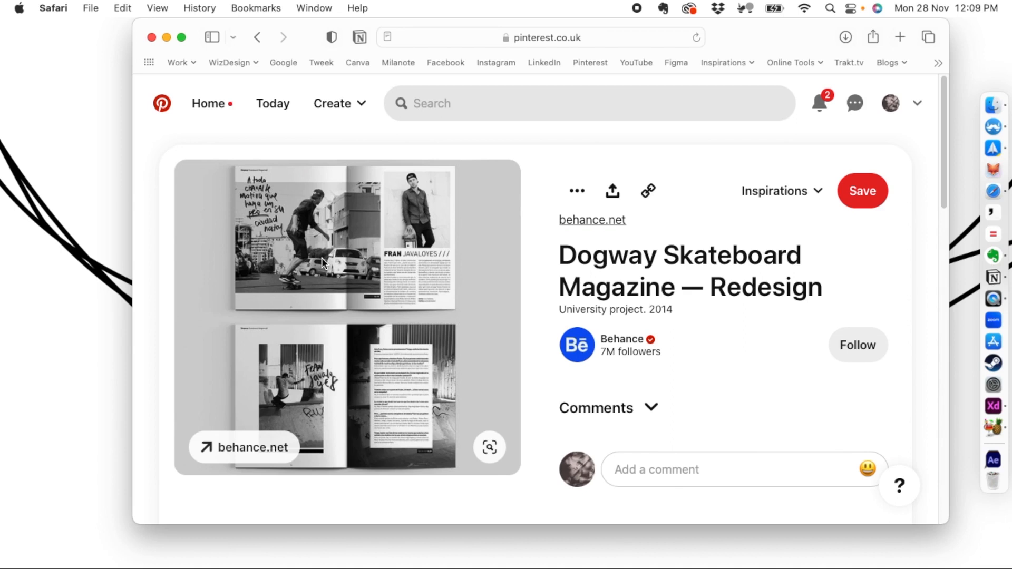
- Look up the Wikipedia article Ship of Theseus in a new tab, examine its introduction and close the browser window
click(891, 37)
text(hsipa)
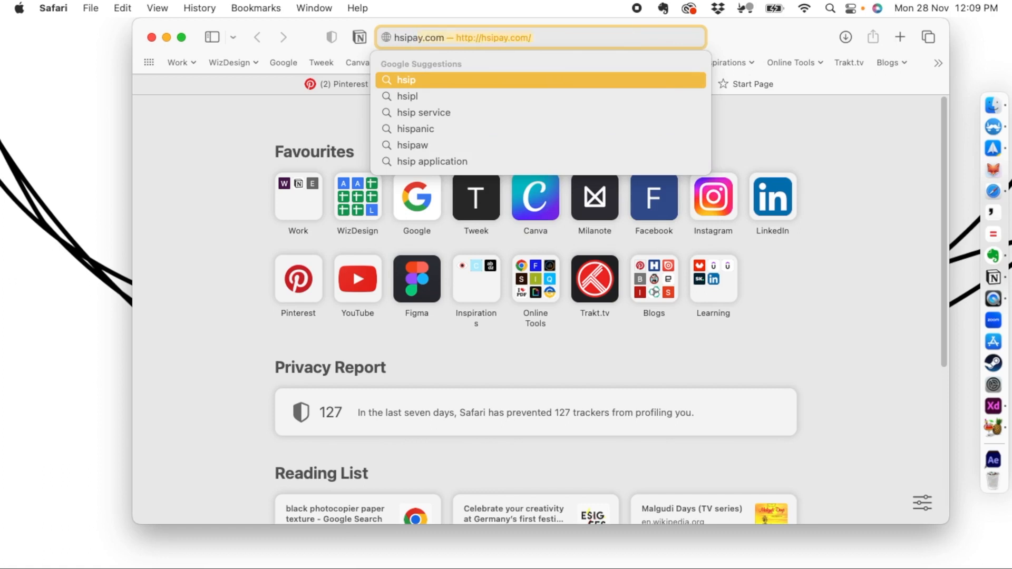
key(BackSpace)
key(BackSpace)
key(BackSpace)
key(BackSpace)
key(BackSpace)
key(BackSpace)
text(shop d)
key(BackSpace)
text(o)
key(BackSpace)
key(BackSpace)
key(BackSpace)
key(BackSpace)
text(ip of the)
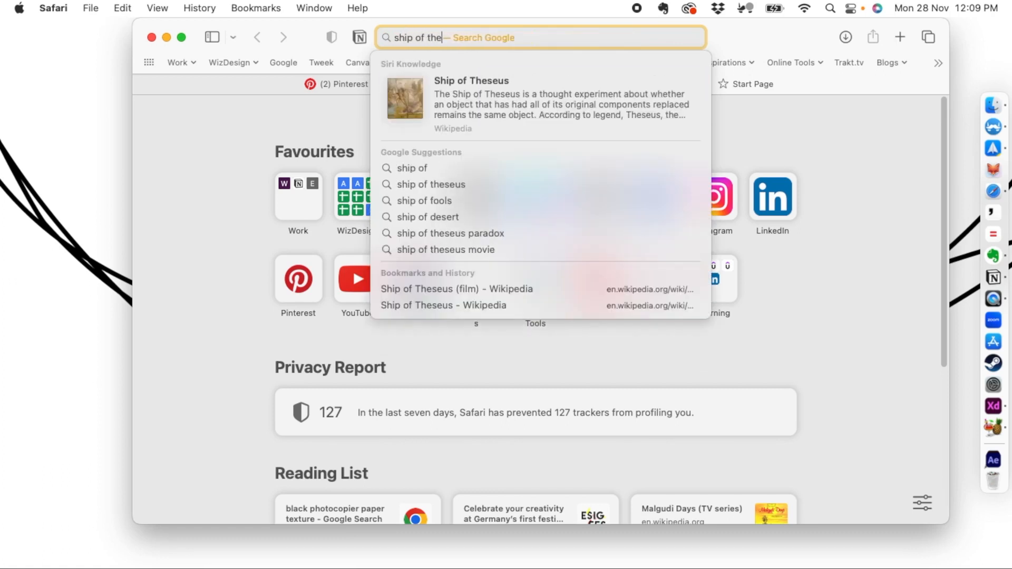
click(596, 88)
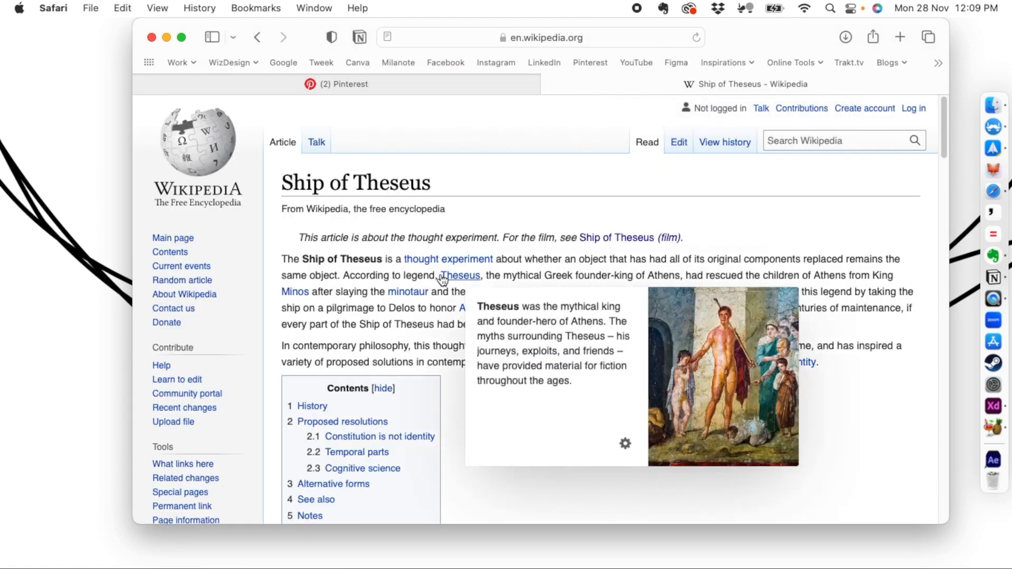
drag(594, 256, 617, 256)
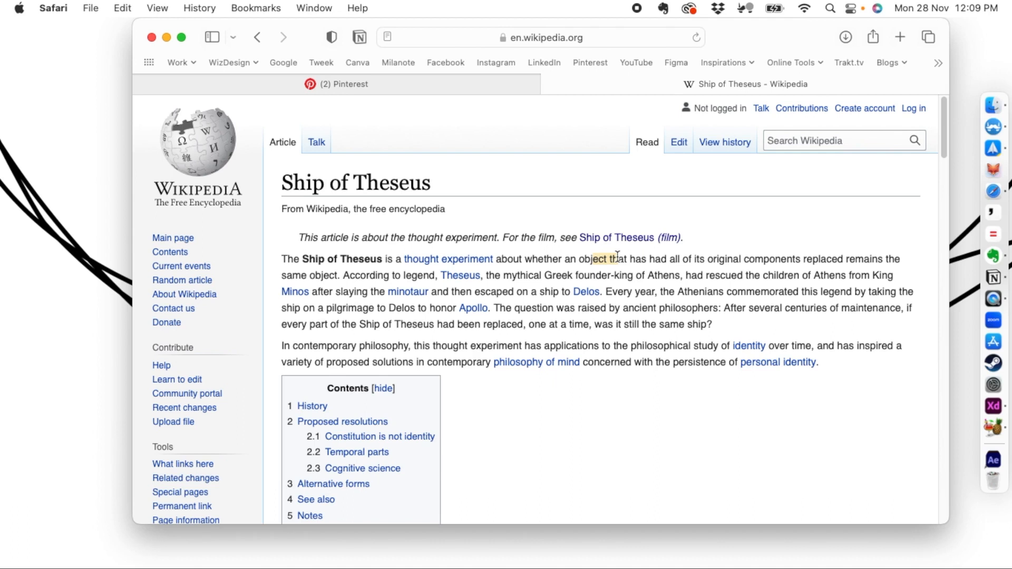
click(151, 39)
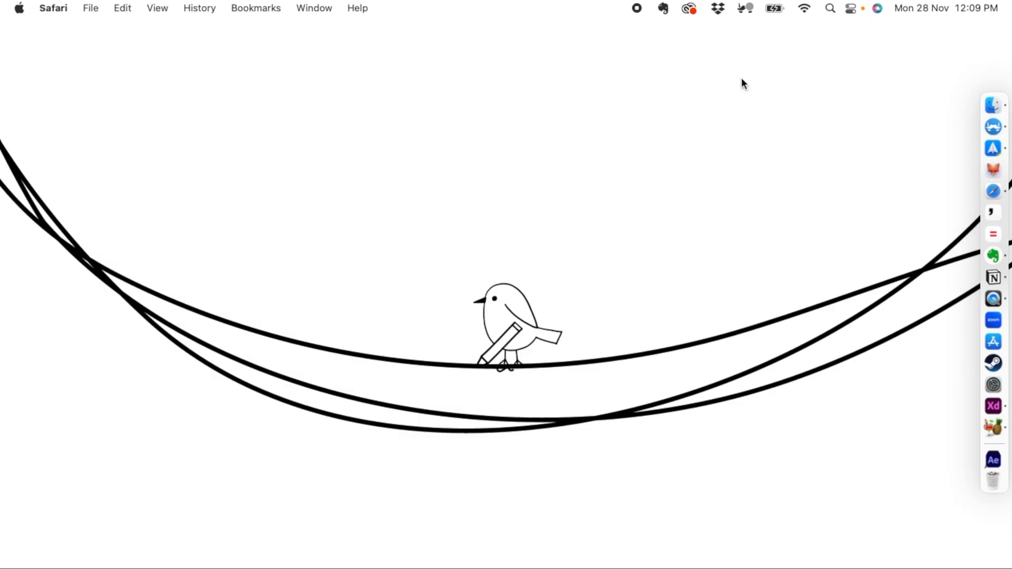
- Preview the desktop screenshot of the three Reflaunt page designs and close the preview
click(947, 46)
key(space)
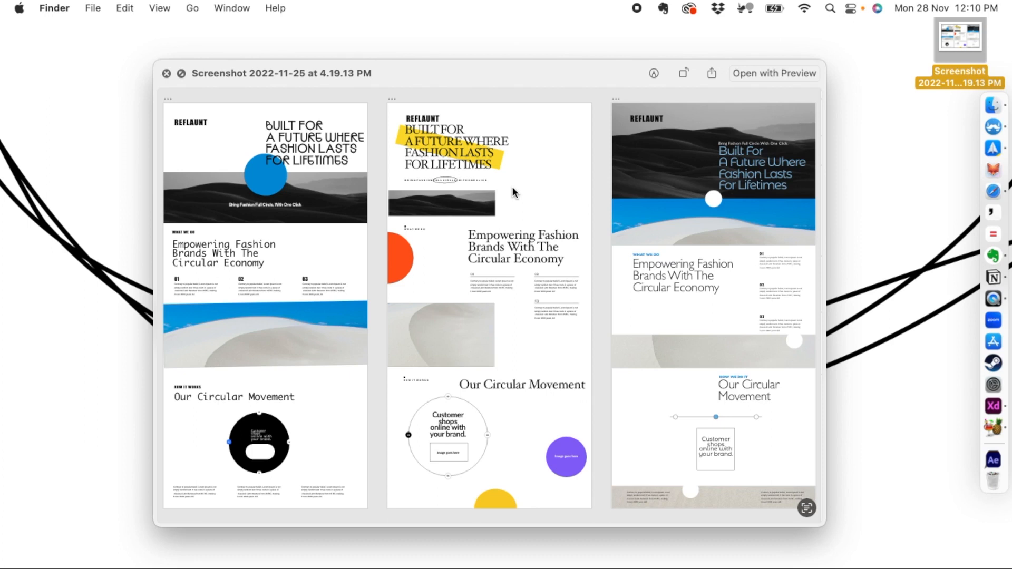
key(space)
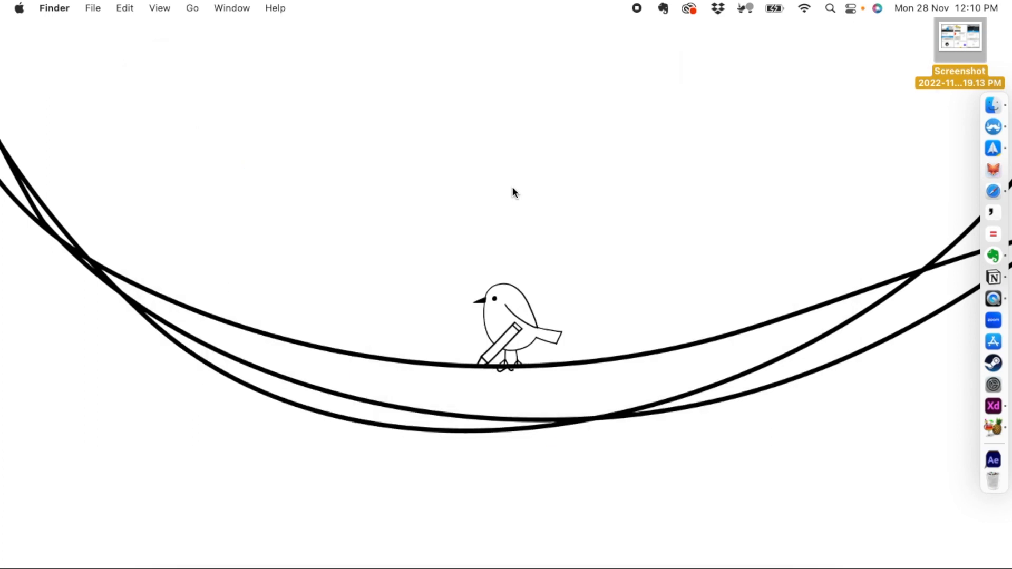
- Reopen Pinterest in Safari and show All Pins from the profile's saved boards
click(993, 192)
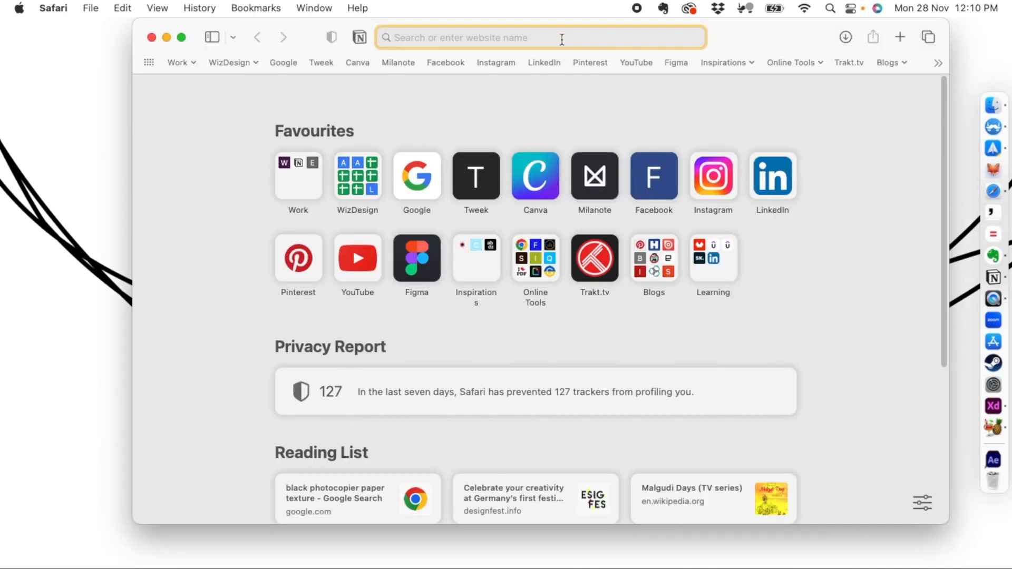
text(pin)
key(Return)
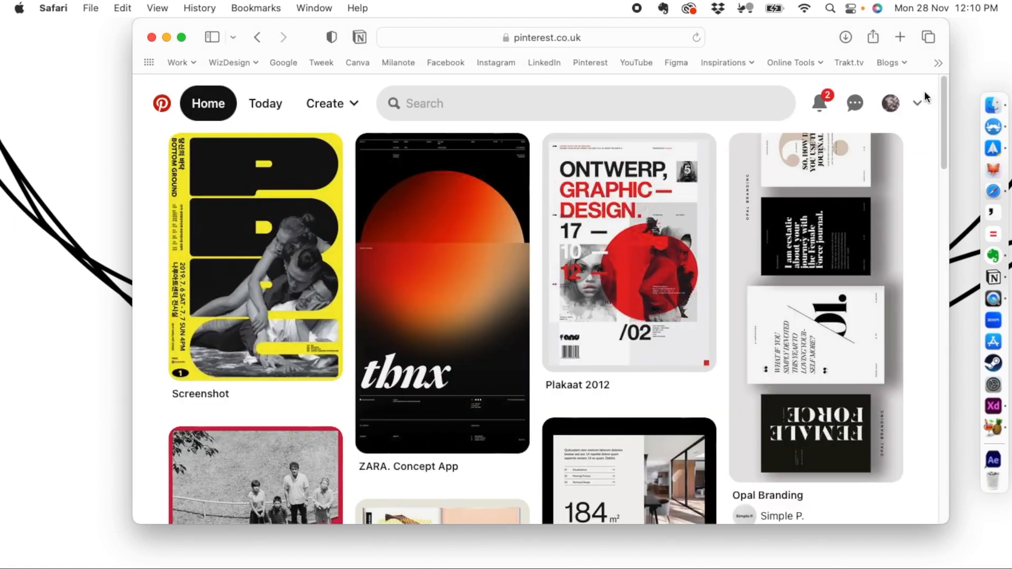
click(892, 103)
scroll(337, 269, down, 5)
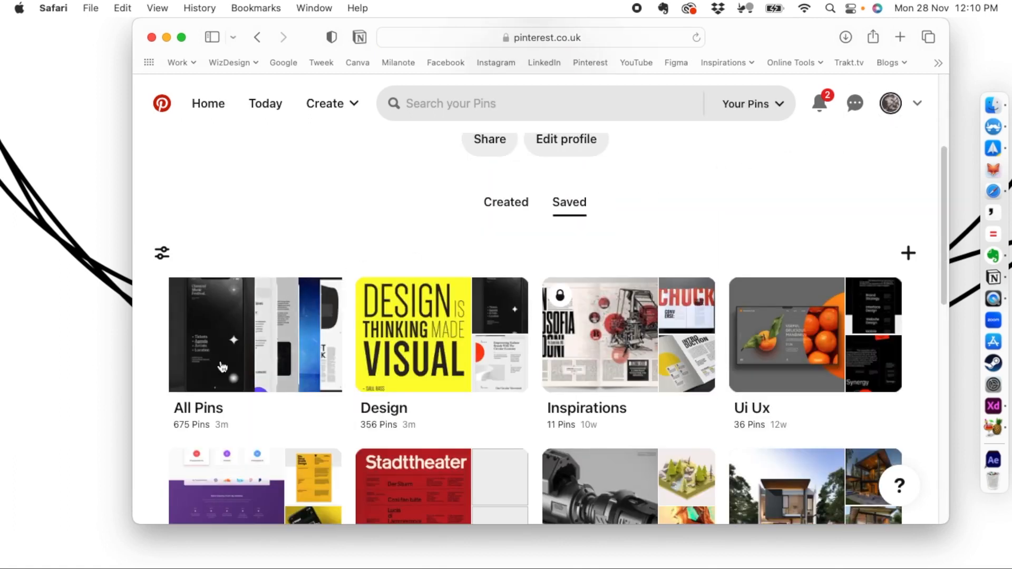
click(199, 401)
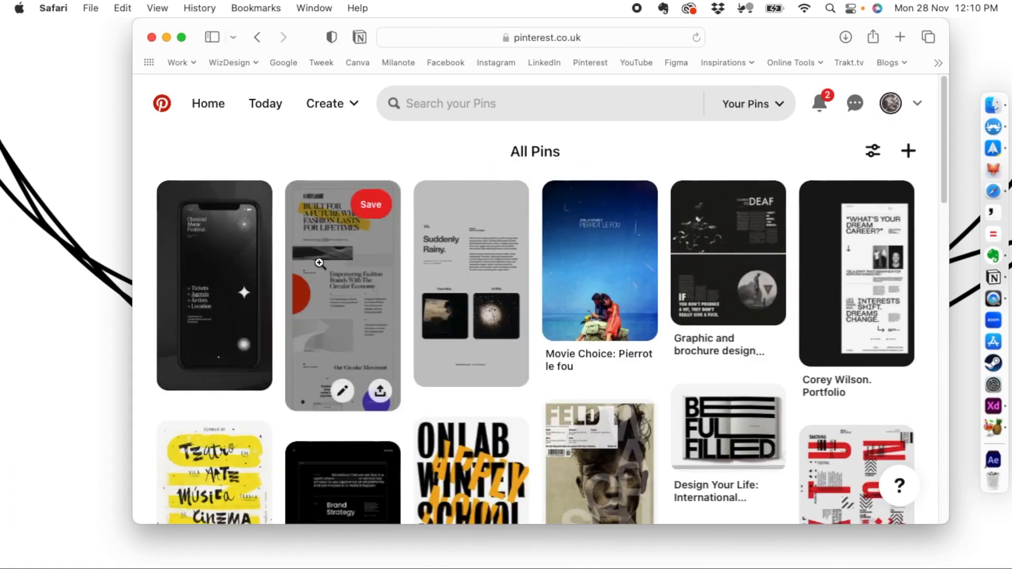
- Open the saved Reflaunt web page pin, put its image on the desktop, minimise Safari and reposition the image file
click(321, 264)
scroll(244, 357, down, 5)
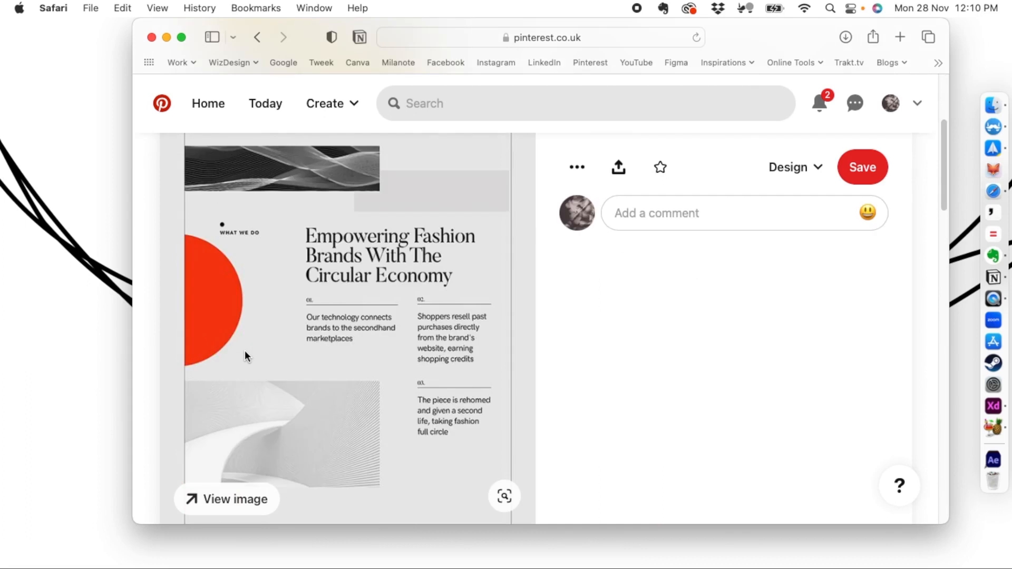
scroll(245, 356, down, 3)
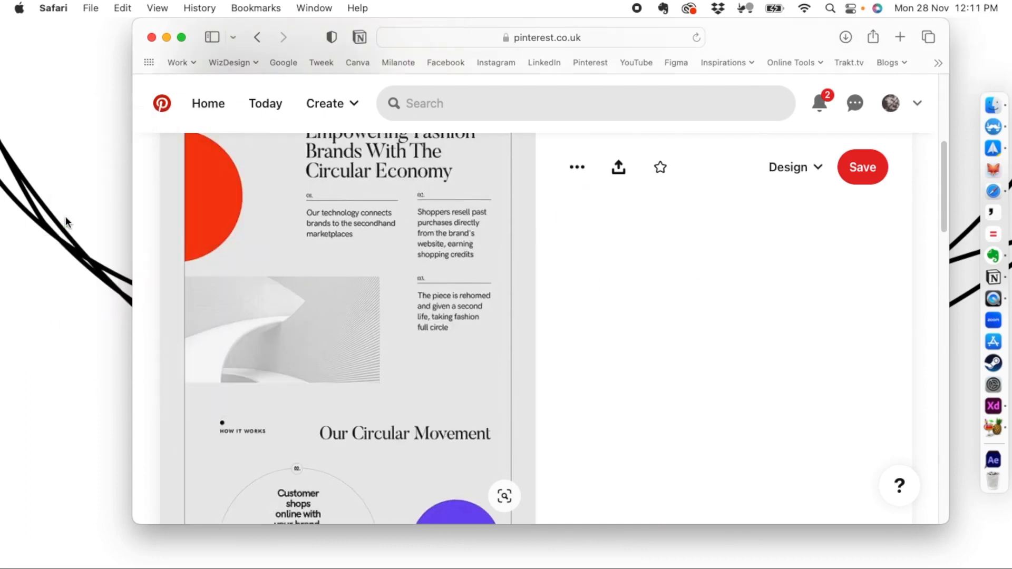
click(167, 37)
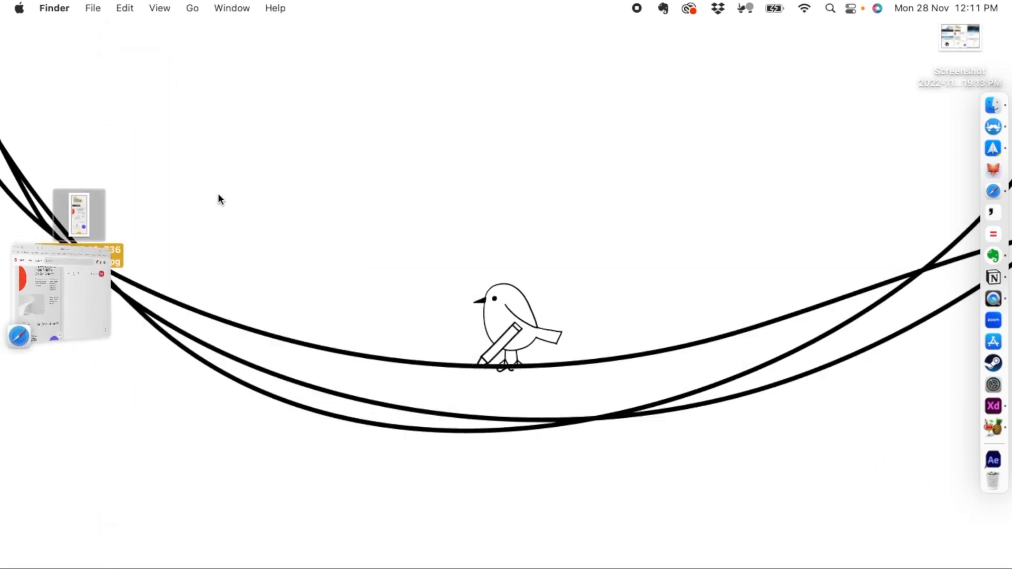
drag(79, 209, 82, 148)
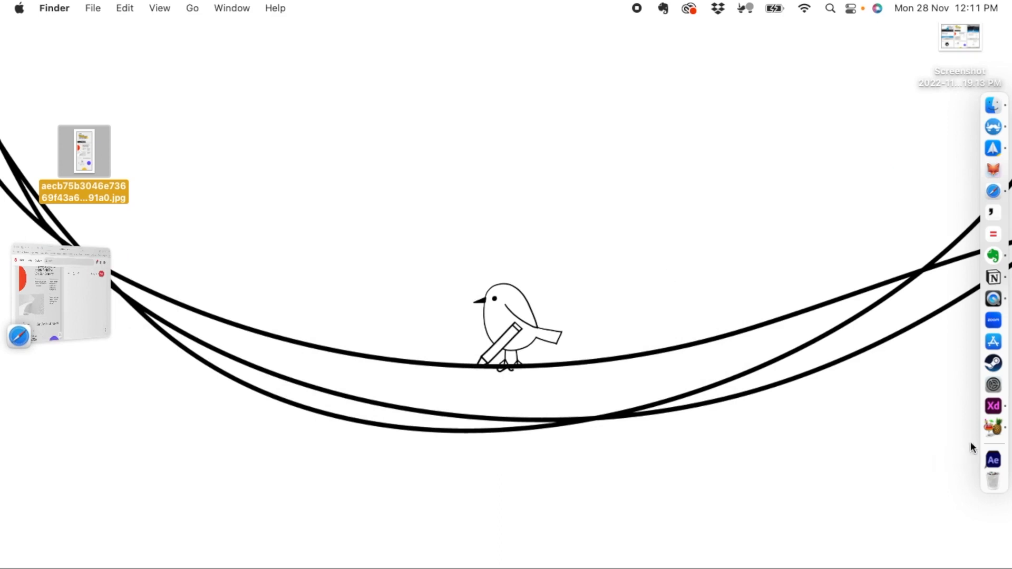
- Switch to Adobe XD and create a new Web 1920 document of 1920 x 1080 px
click(993, 406)
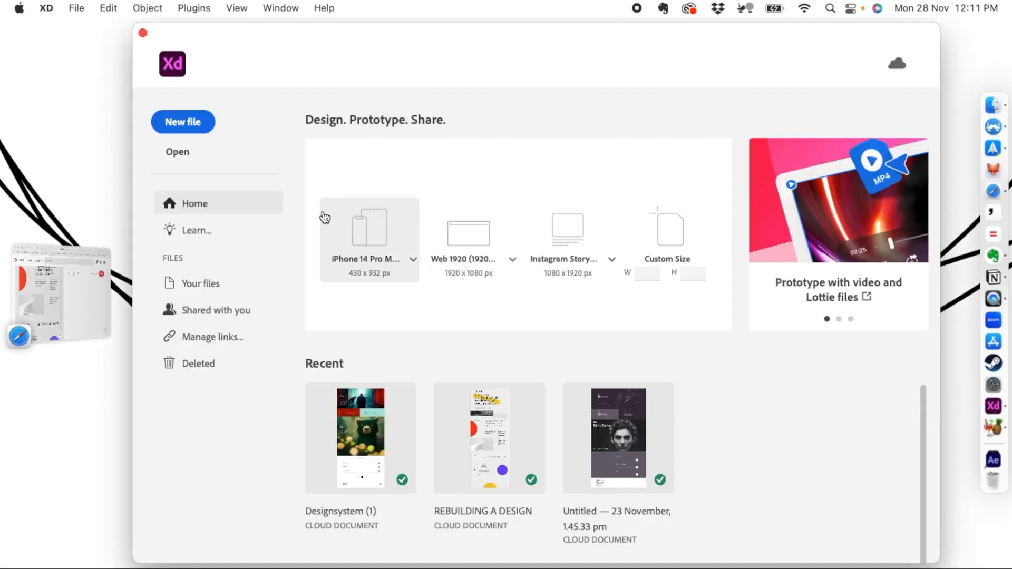
drag(468, 21, 441, 18)
click(419, 235)
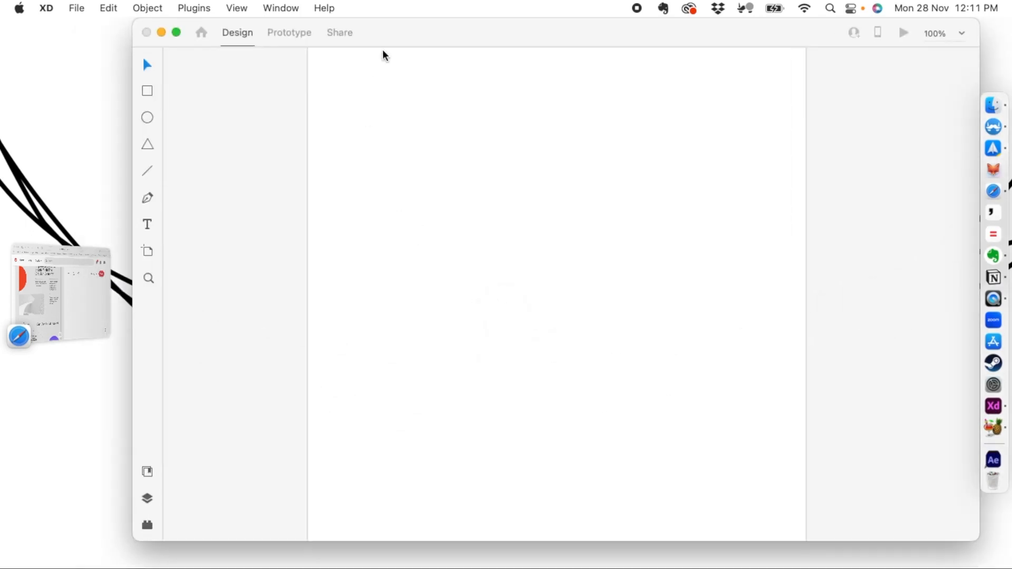
drag(393, 29, 375, 32)
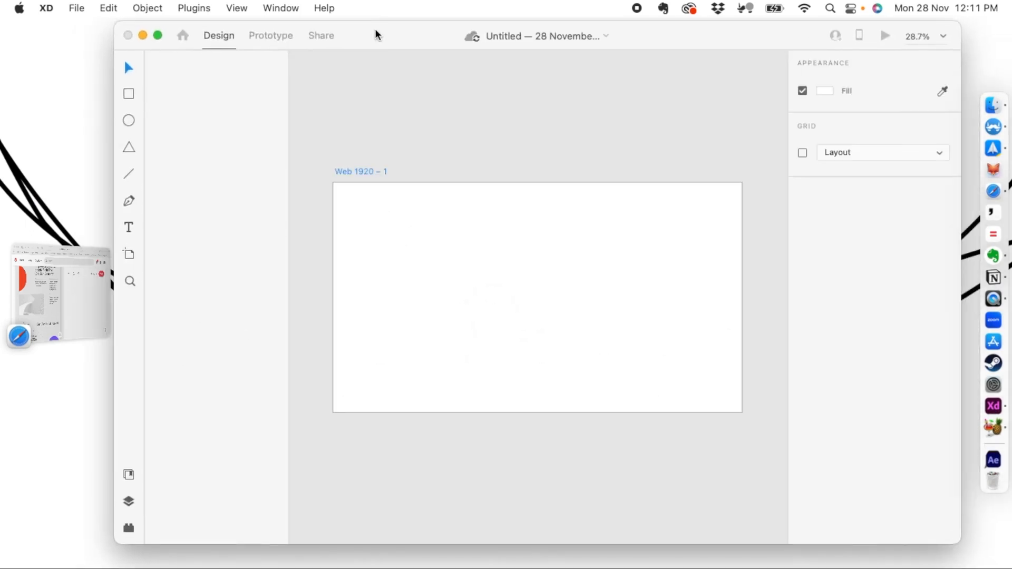
click(330, 89)
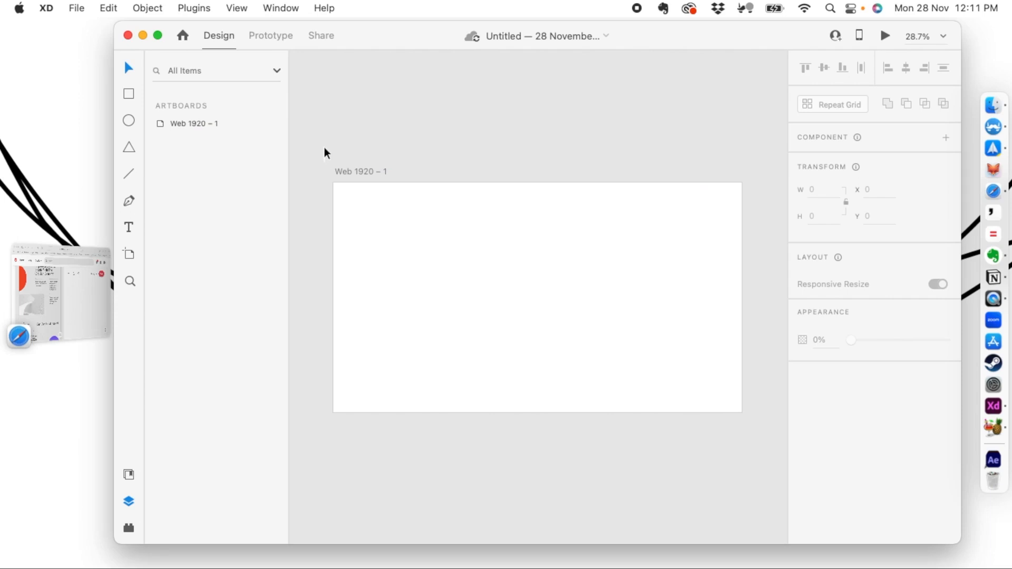
- Extend the Web 1920 – 1 artboard downward to a height of about 3965
click(348, 192)
click(68, 172)
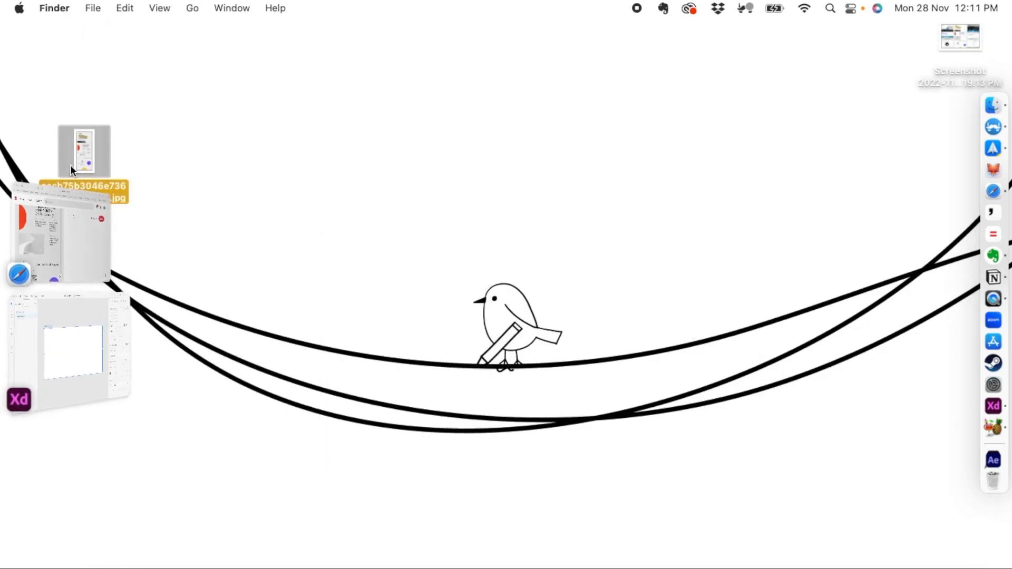
click(77, 293)
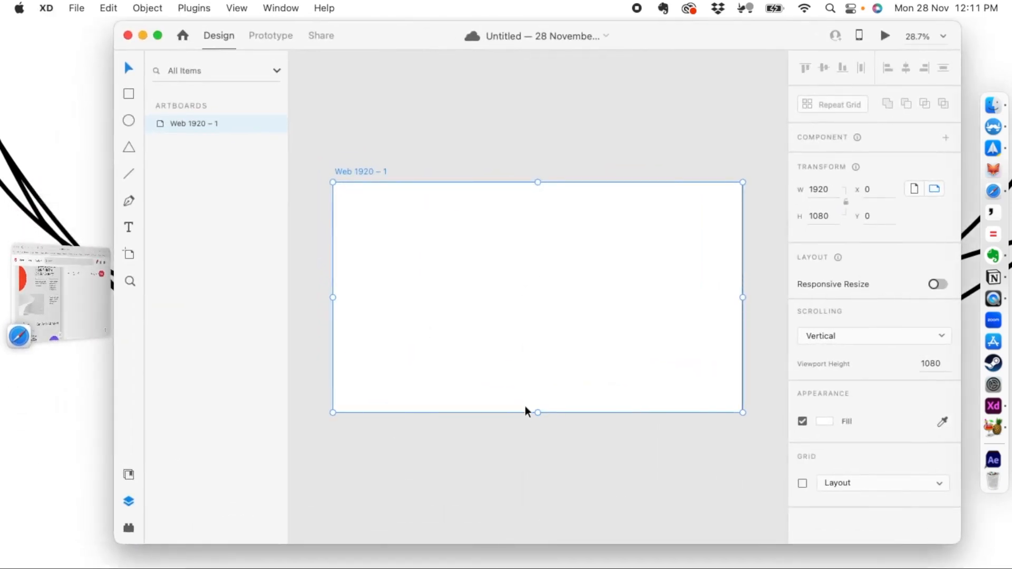
drag(536, 411, 537, 526)
key(super+minus)
scroll(493, 318, down, 5)
drag(487, 220, 501, 480)
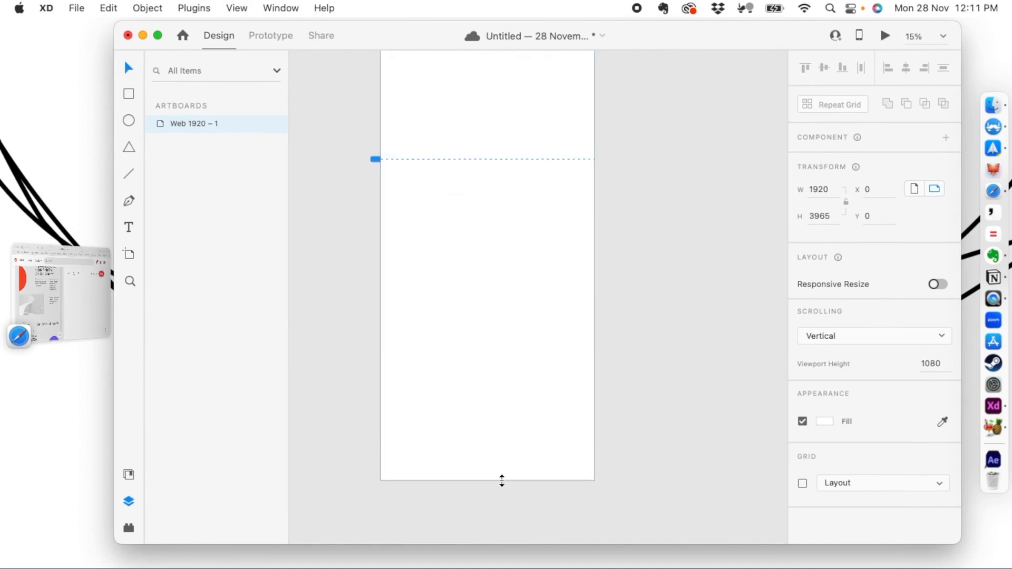
- Place the Reflaunt JPG from the desktop into the artboard and align it with the artboard's upper-left corner
scroll(387, 410, up, 3)
click(81, 224)
drag(81, 144, 485, 305)
drag(498, 350, 424, 205)
- Enlarge the placed Reflaunt image proportionally from its upper-left corner so it spans most of the artboard's width
drag(473, 297, 584, 534)
scroll(479, 333, down, 3)
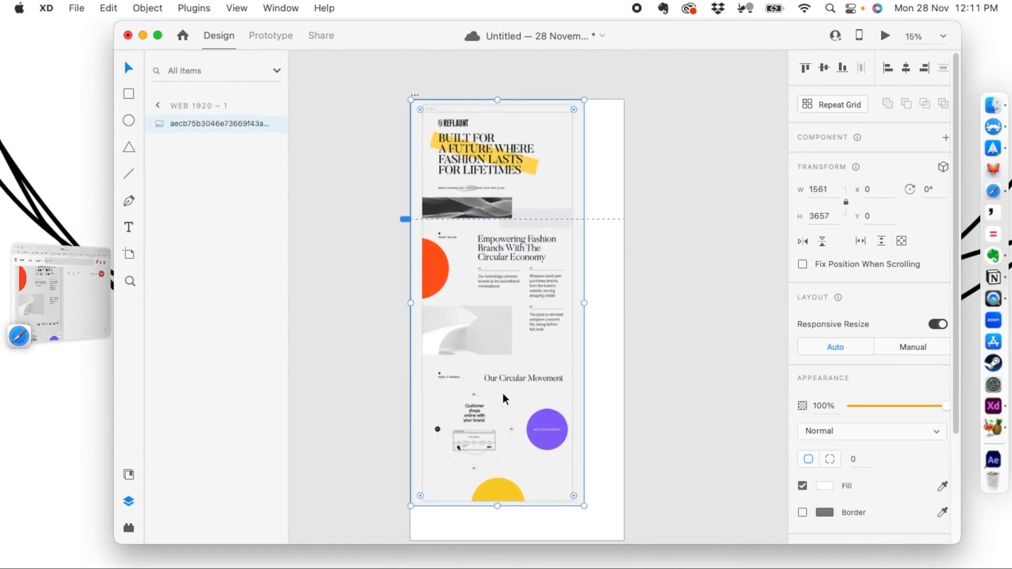
drag(581, 500, 599, 460)
click(431, 411)
- Narrow the Web 1920 – 1 artboard to a width of about 1691 so it matches the reference image's width
scroll(323, 320, up, 3)
scroll(322, 320, up, 5)
click(410, 130)
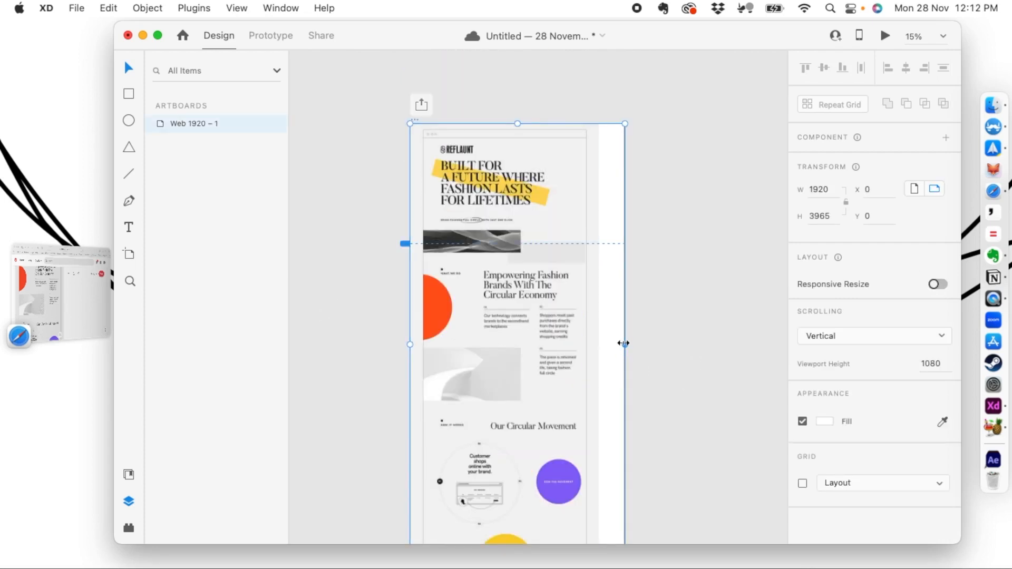
click(621, 344)
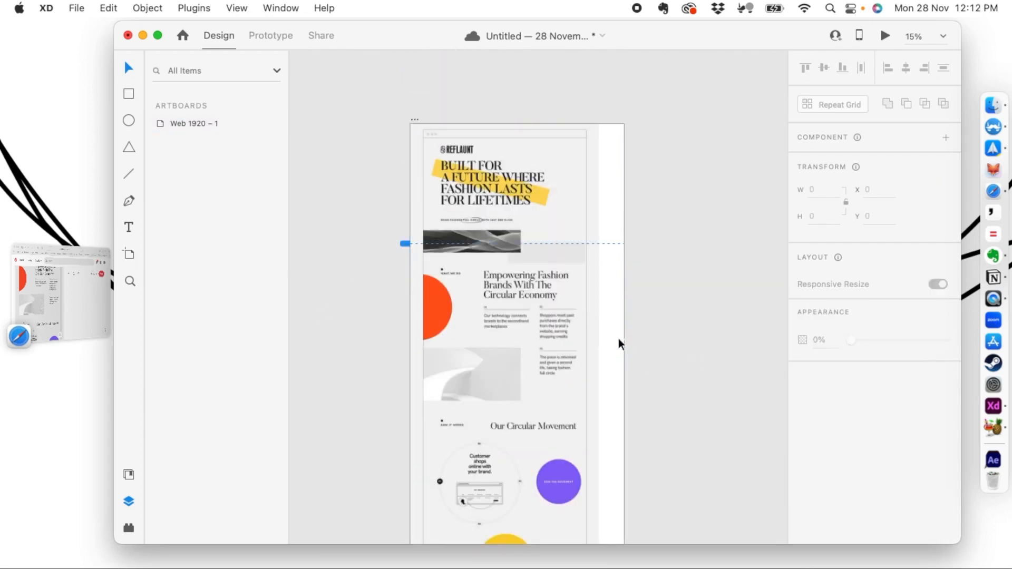
click(414, 121)
drag(627, 346, 599, 344)
click(650, 317)
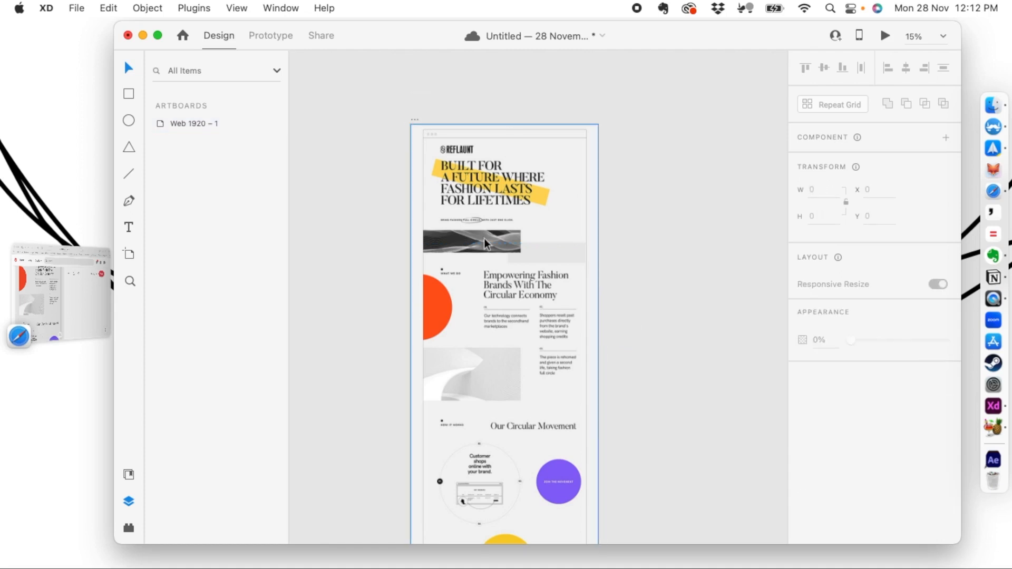
- Duplicate the Web 1920 – 1 artboard and delete the reference image from the copy, leaving a blank artboard beside the original
drag(375, 183, 343, 126)
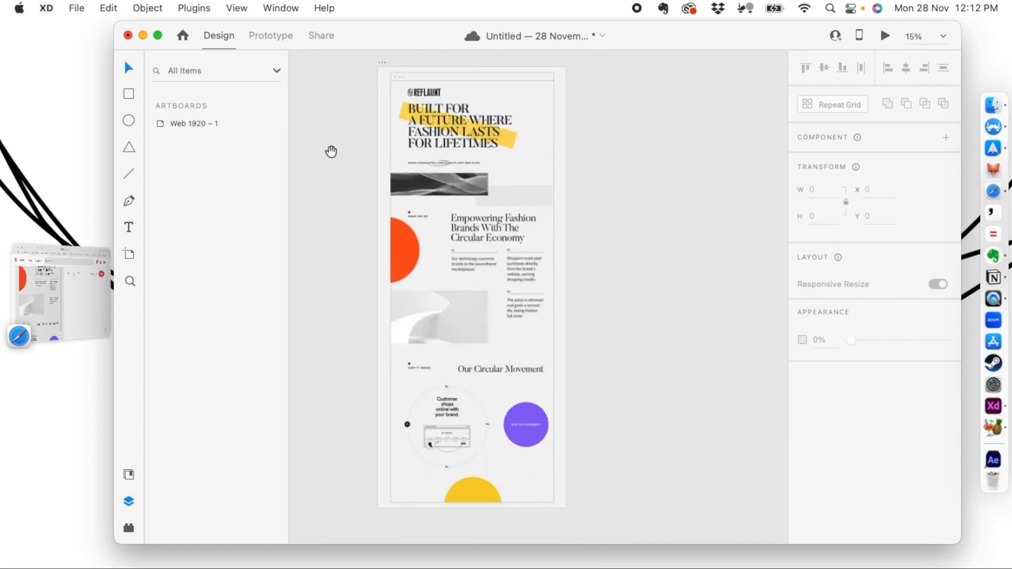
key(super+plus)
drag(556, 145, 662, 314)
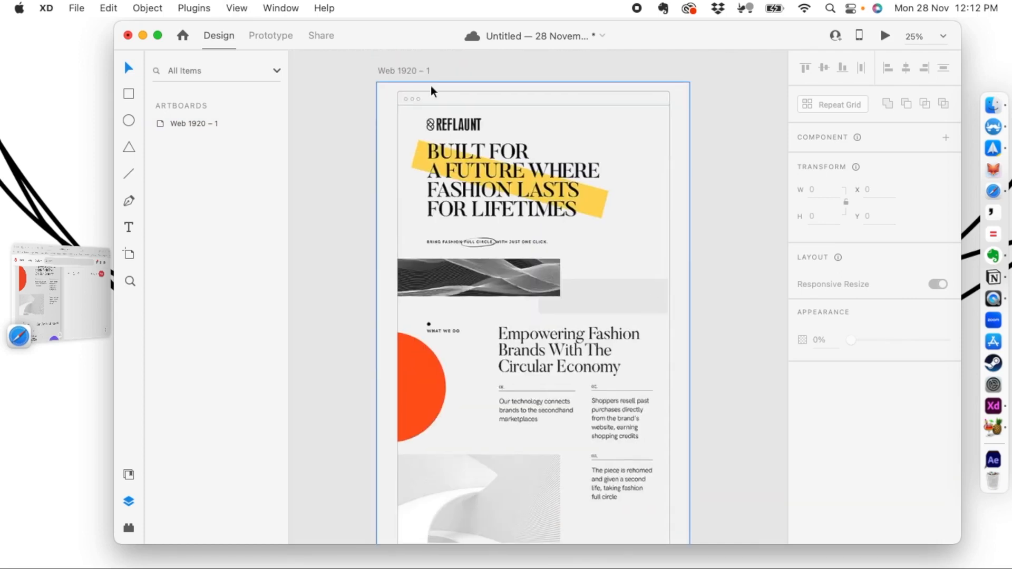
drag(512, 327, 389, 253)
key(super+minus)
click(367, 120)
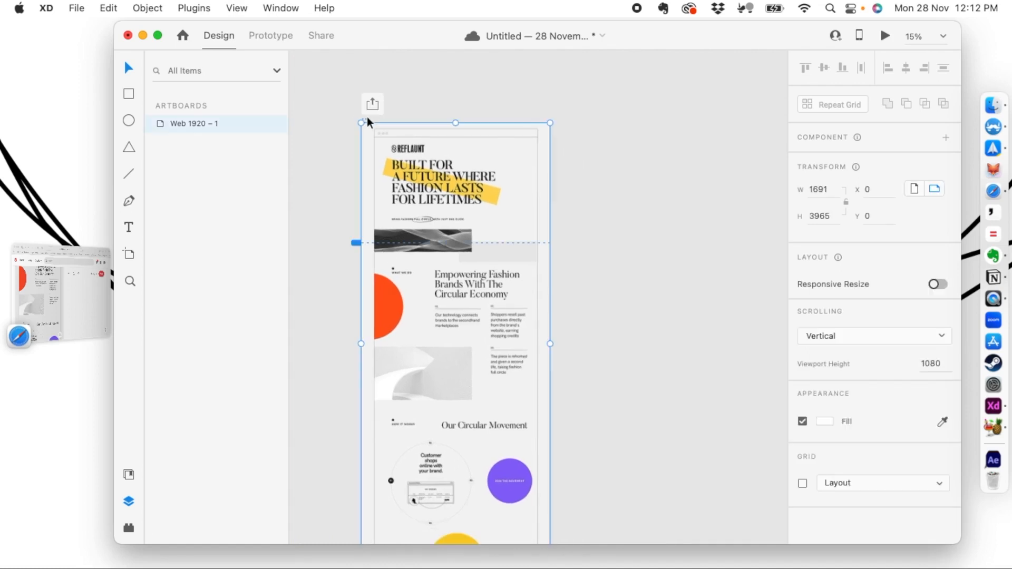
key(super+d)
click(574, 289)
key(Delete)
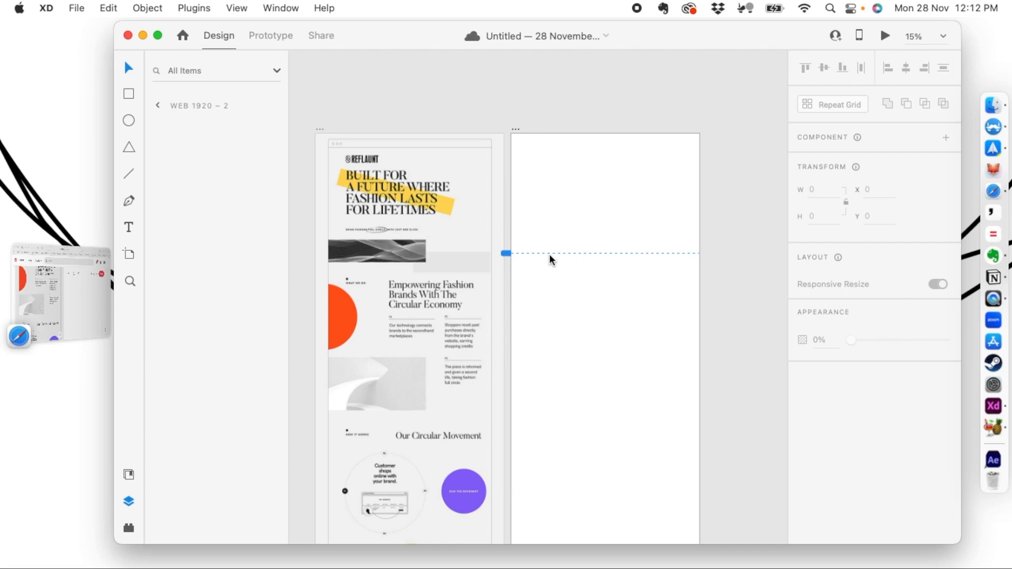
- Add the four-line heading "BUILT FOR A FUTURE WHERE FASHION LASTS FOR LIFETIMES" near the blank artboard's upper edge, enlarged to size 80
click(128, 227)
click(534, 172)
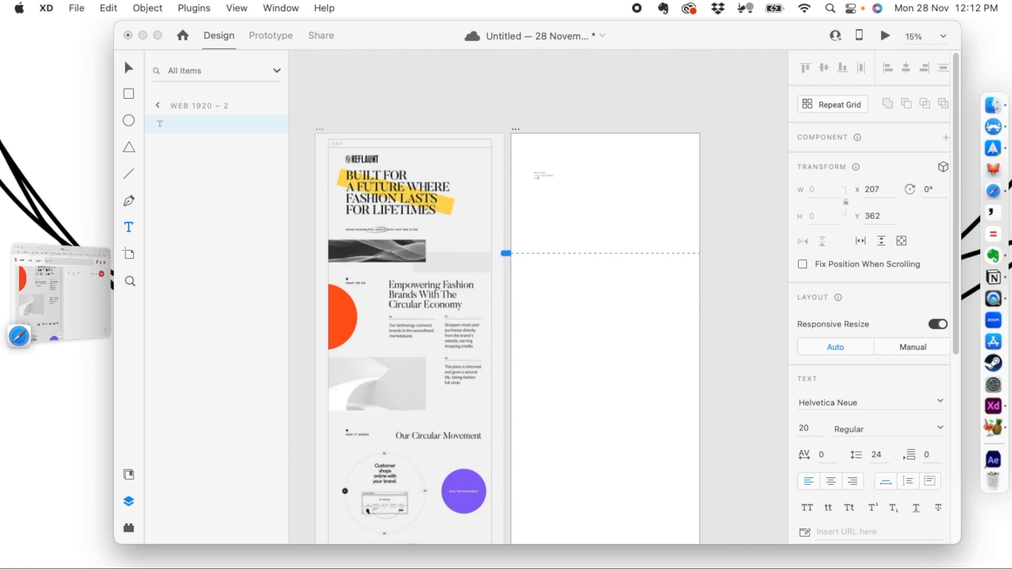
text(BUILT FOR A FUTURE WHERE FASHION LASTS FOR LIFETIMES)
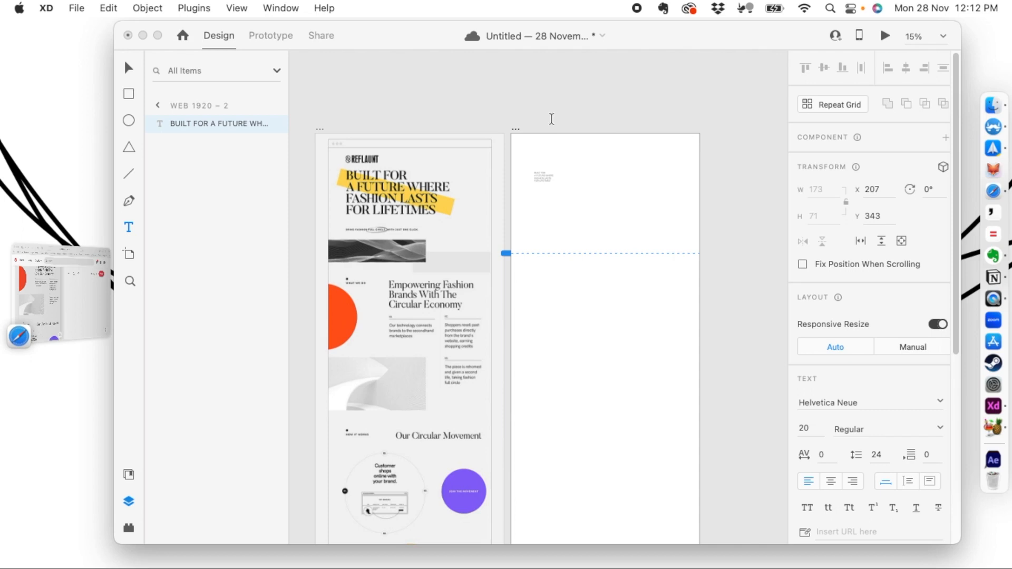
click(128, 67)
drag(544, 182, 559, 200)
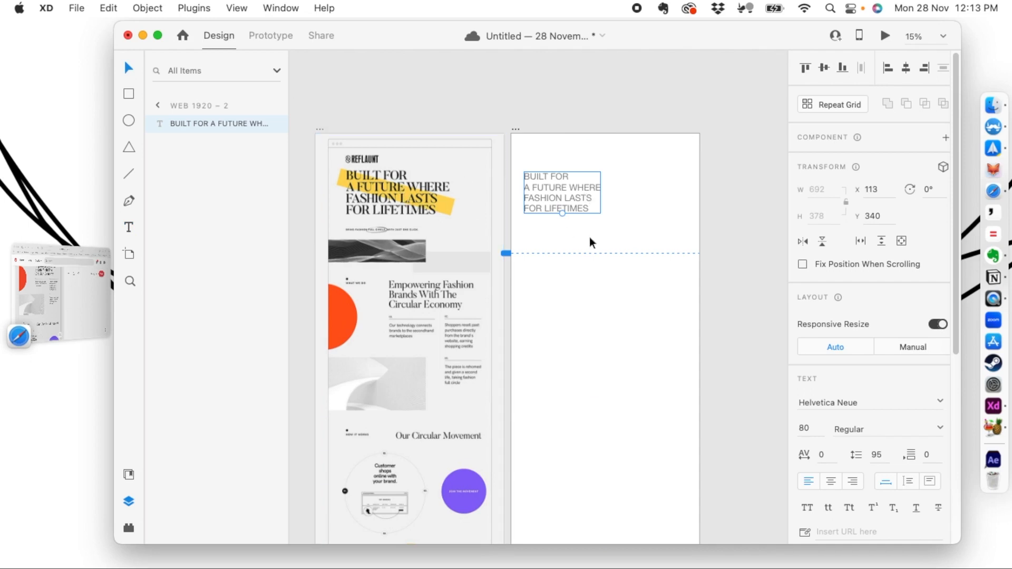
- Change the heading's font to Hoefler Text and enlarge it to a size of about 89
click(941, 403)
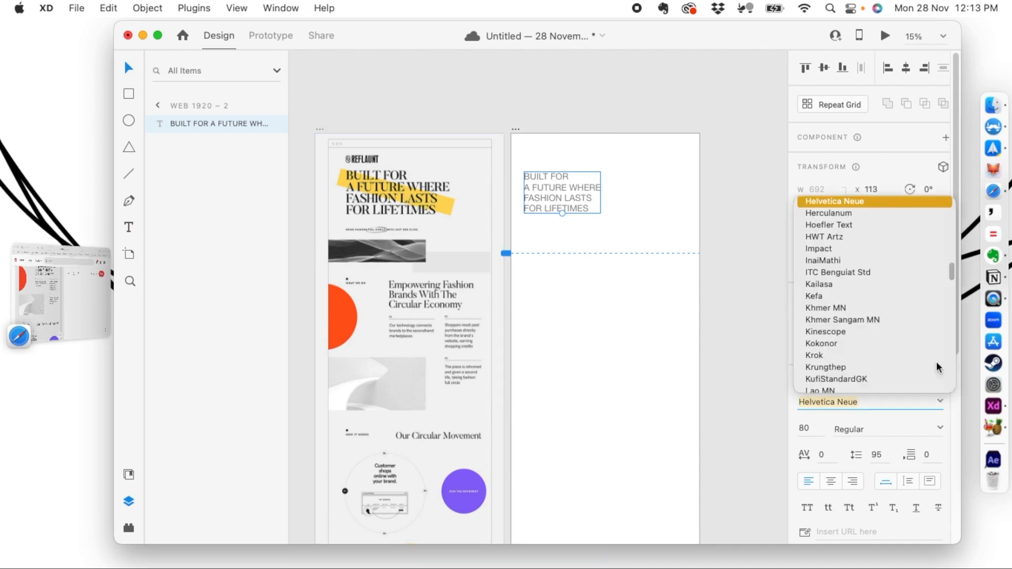
click(832, 224)
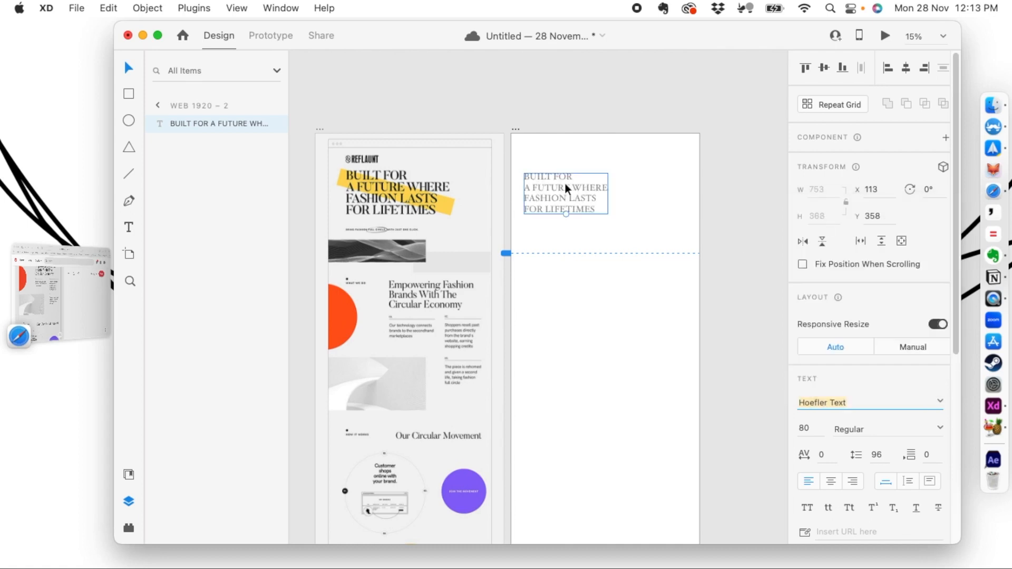
drag(568, 187, 563, 188)
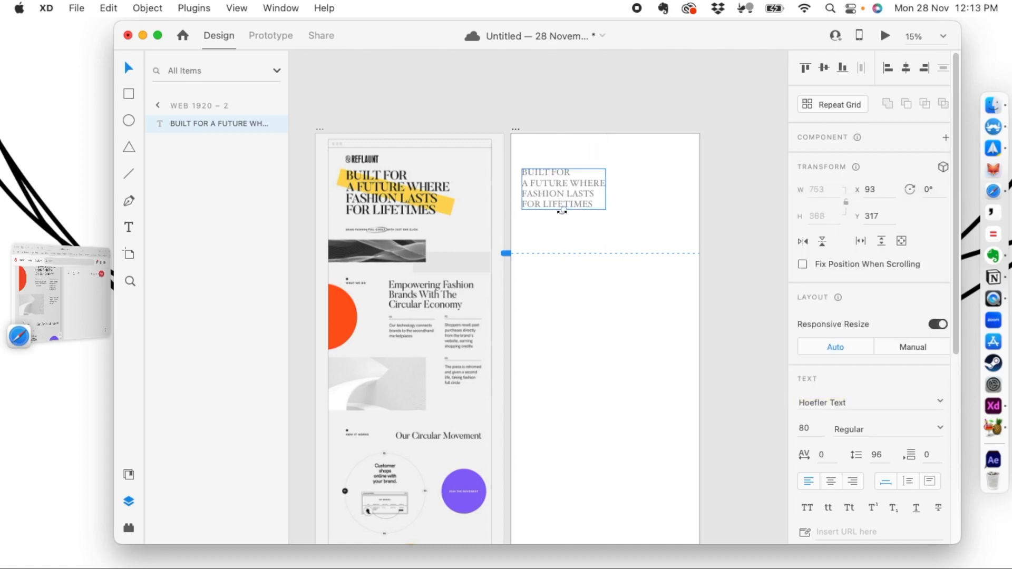
drag(563, 211, 573, 204)
- Set the heading's character spacing to -40 and its fill color to black
scroll(849, 414, down, 1)
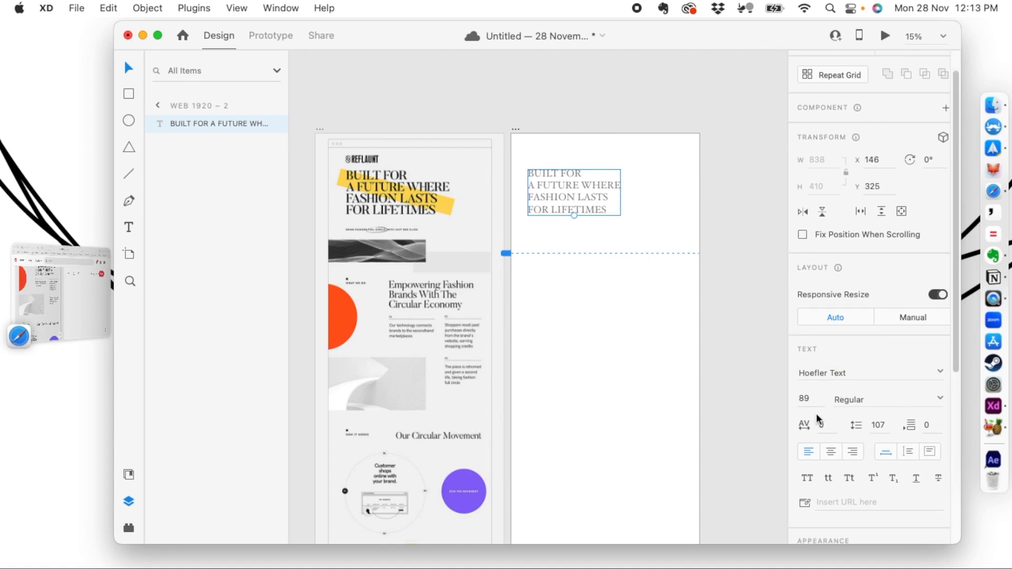
click(825, 426)
text(-40)
key(Return)
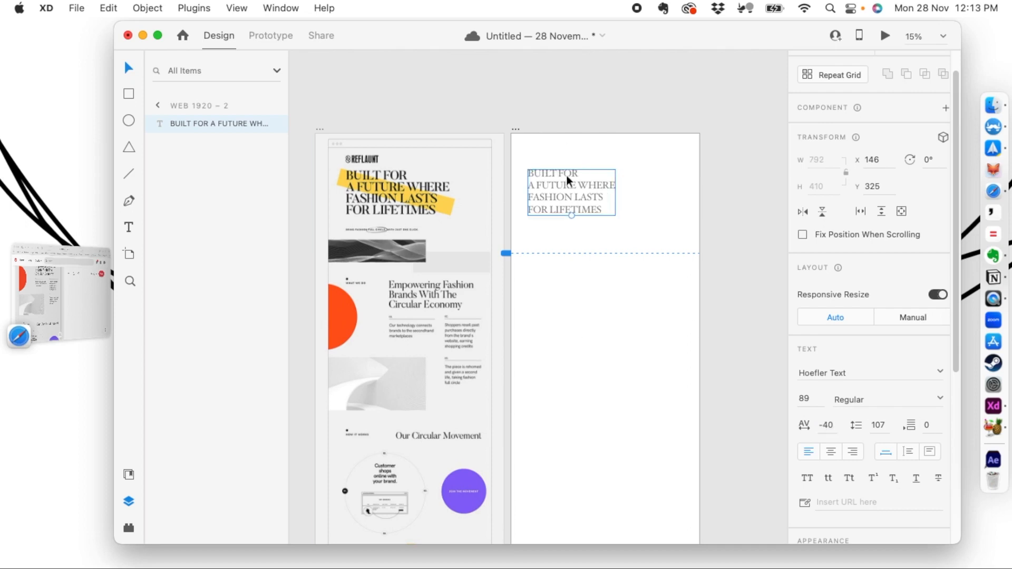
scroll(794, 431, down, 1)
scroll(794, 432, down, 2)
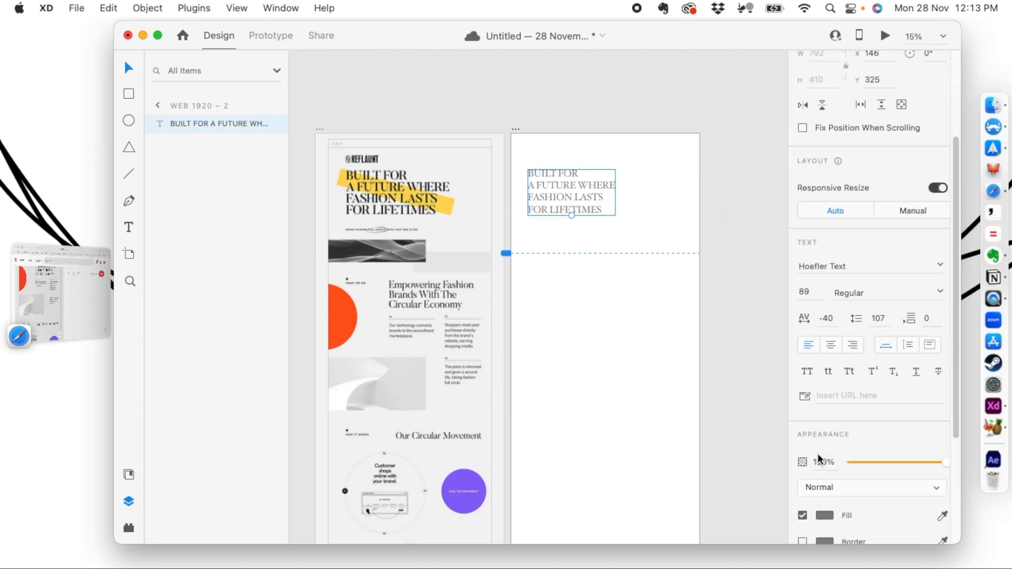
click(824, 516)
click(749, 214)
click(562, 211)
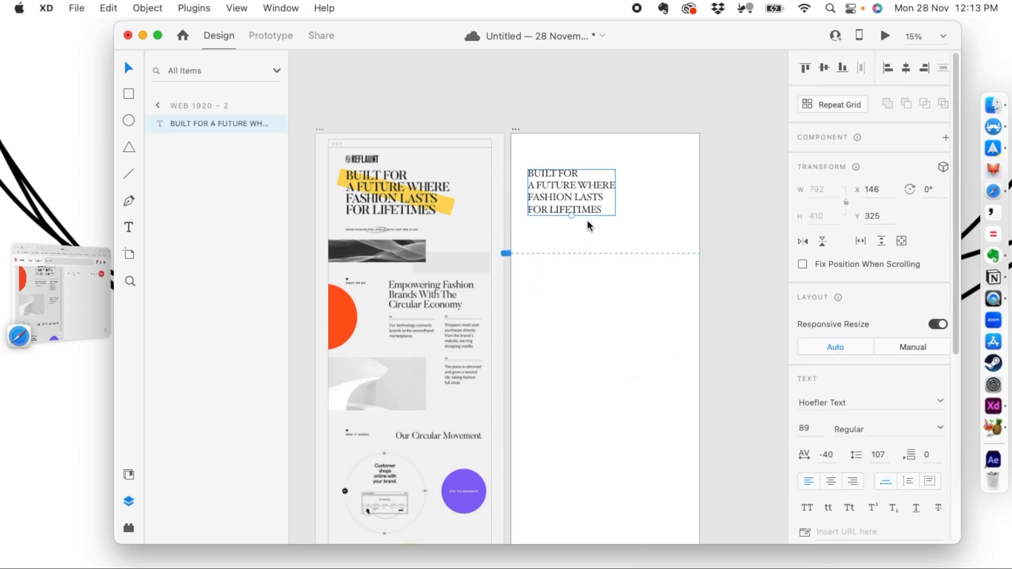
- Set the heading's line spacing to 90 and scale the text up to a font size of about 124
drag(573, 216, 574, 215)
drag(889, 454, 864, 456)
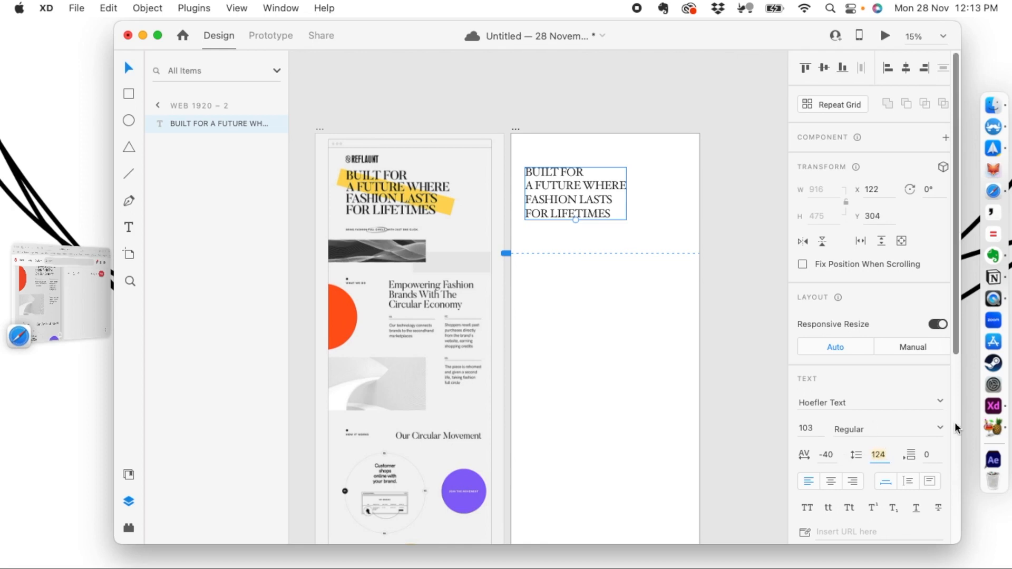
text(90)
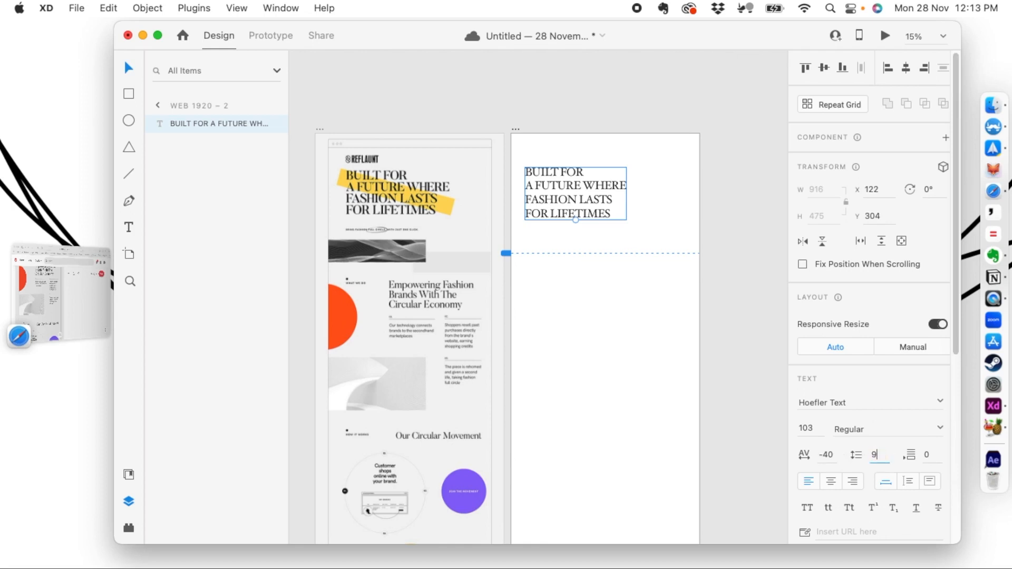
key(Return)
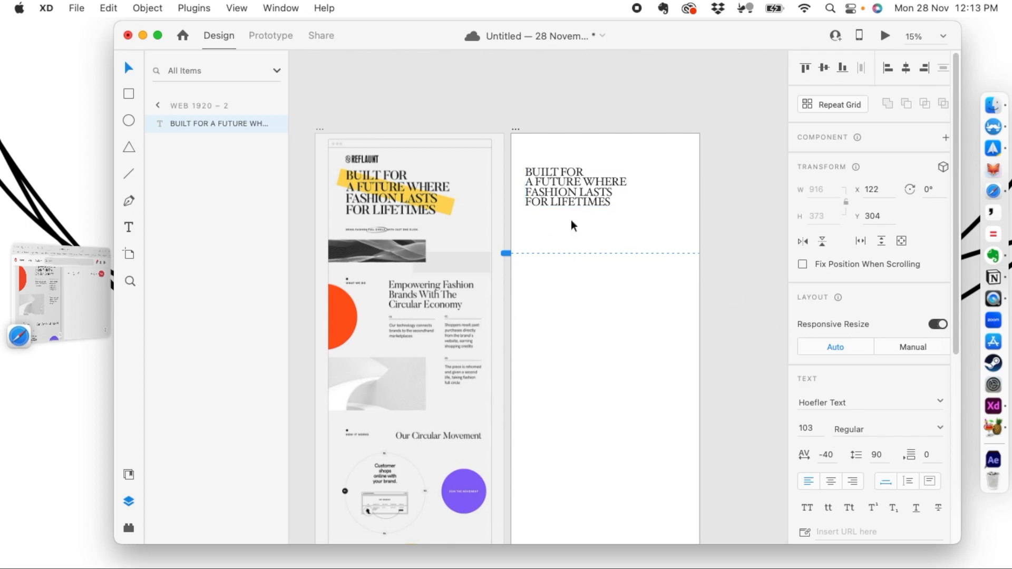
drag(574, 209, 553, 227)
click(553, 226)
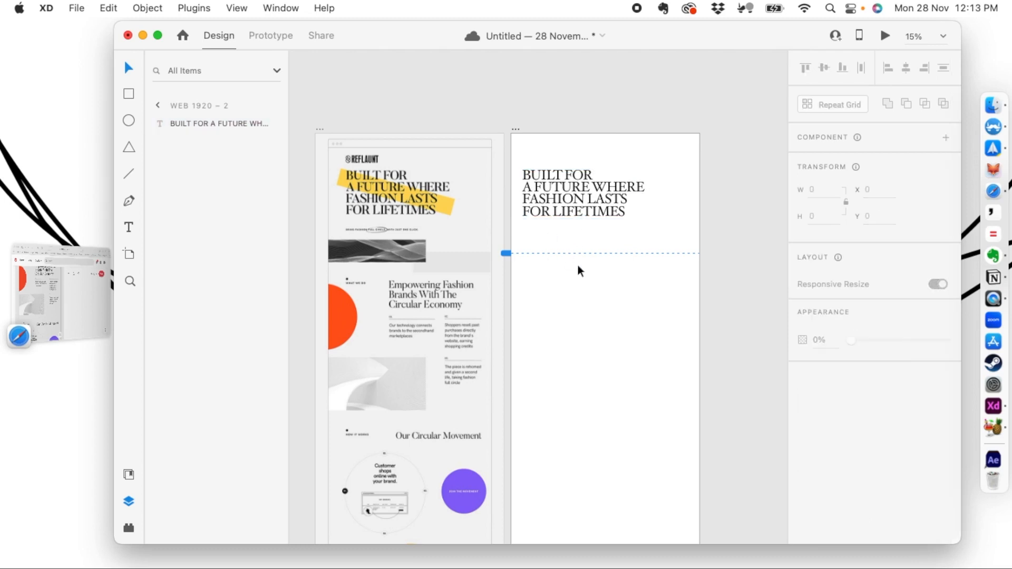
- Draw a borderless rectangle of about 1034 x 196 above the heading, filled with yellow #FDCF3F sampled from the reference's strip
key(r)
drag(529, 144, 646, 167)
click(825, 486)
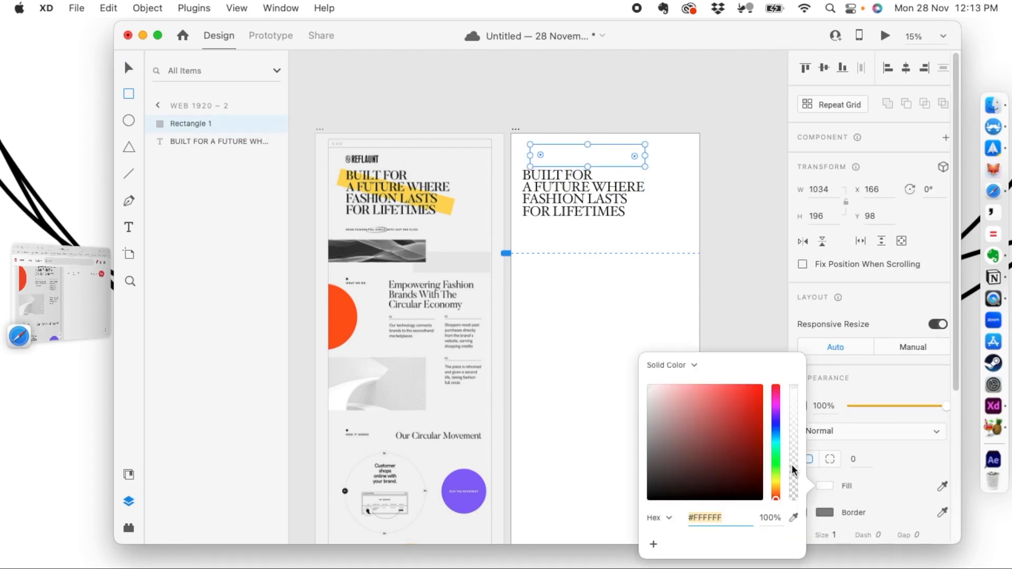
click(794, 518)
click(442, 206)
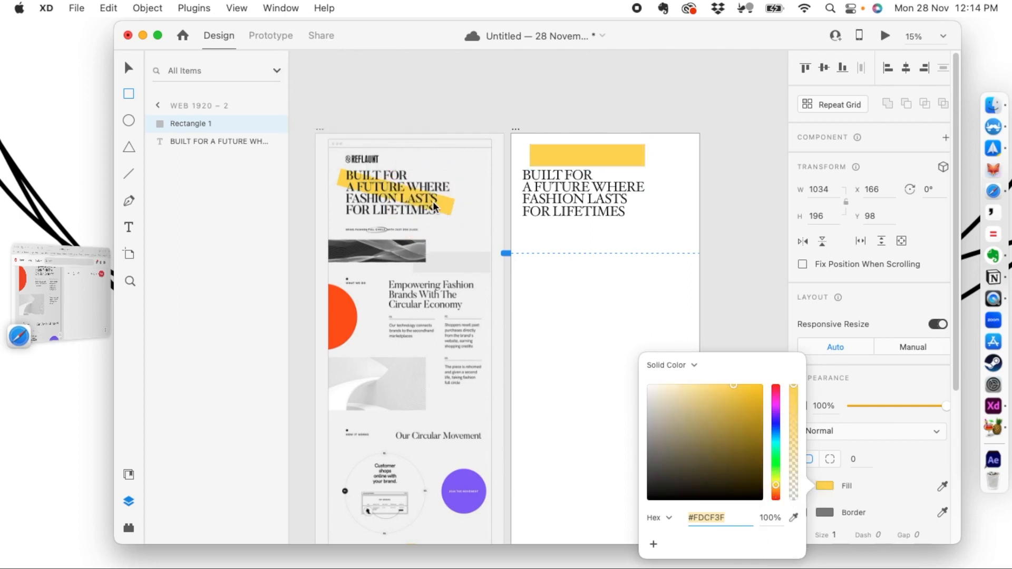
click(130, 67)
click(803, 513)
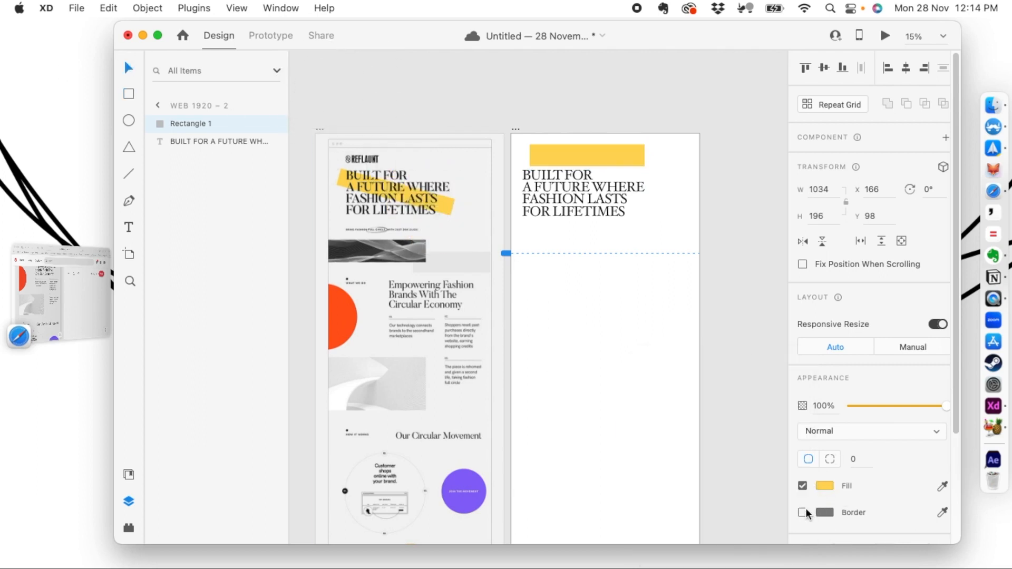
- Place the yellow rectangle behind the heading, rotated about 22°, and reposition the heading over it
drag(605, 161, 591, 190)
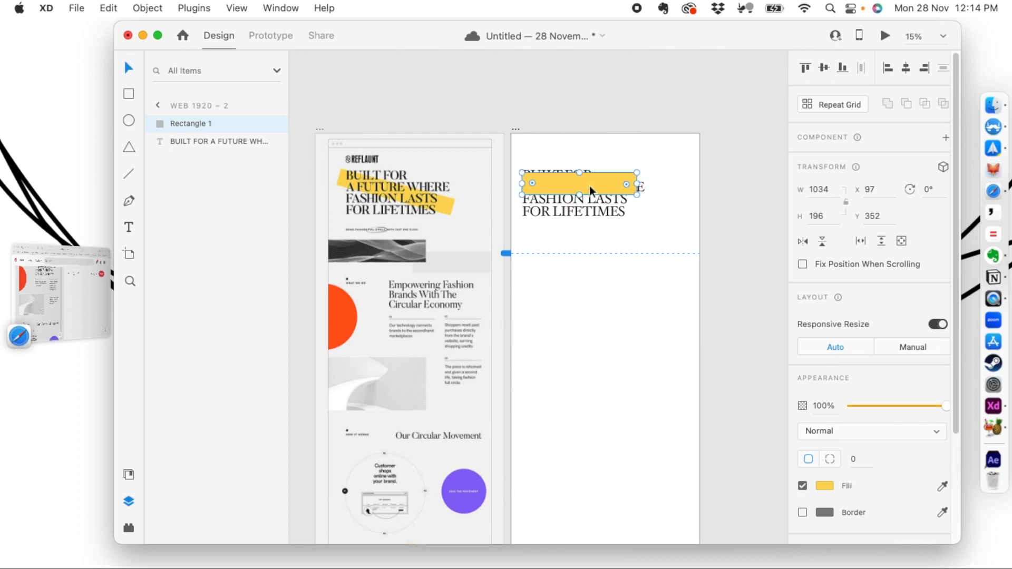
key(super+bracketleft)
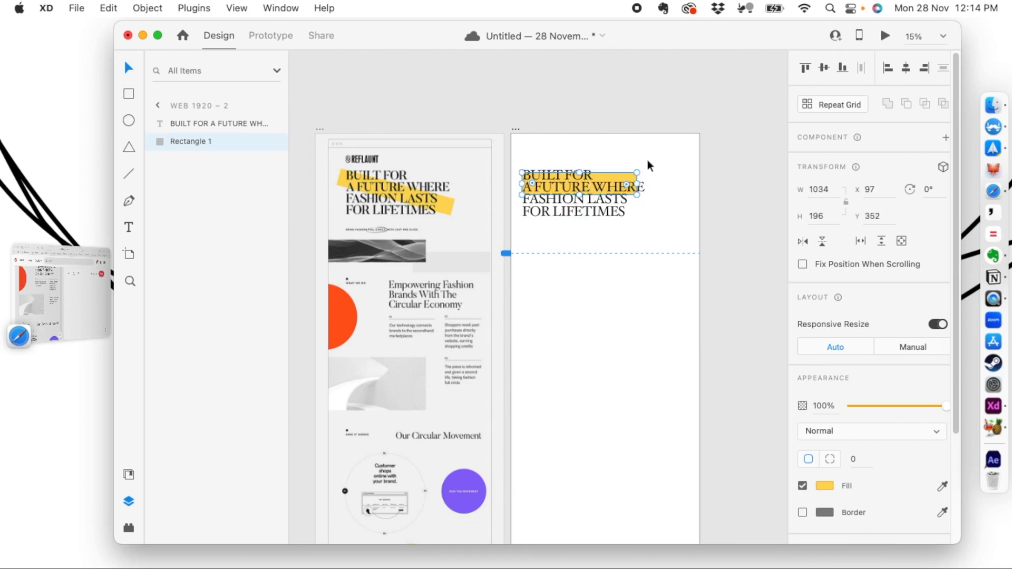
drag(640, 168, 634, 208)
mouse_move(537, 165)
mouse_down()
mouse_move(531, 183)
mouse_move(540, 157)
mouse_up()
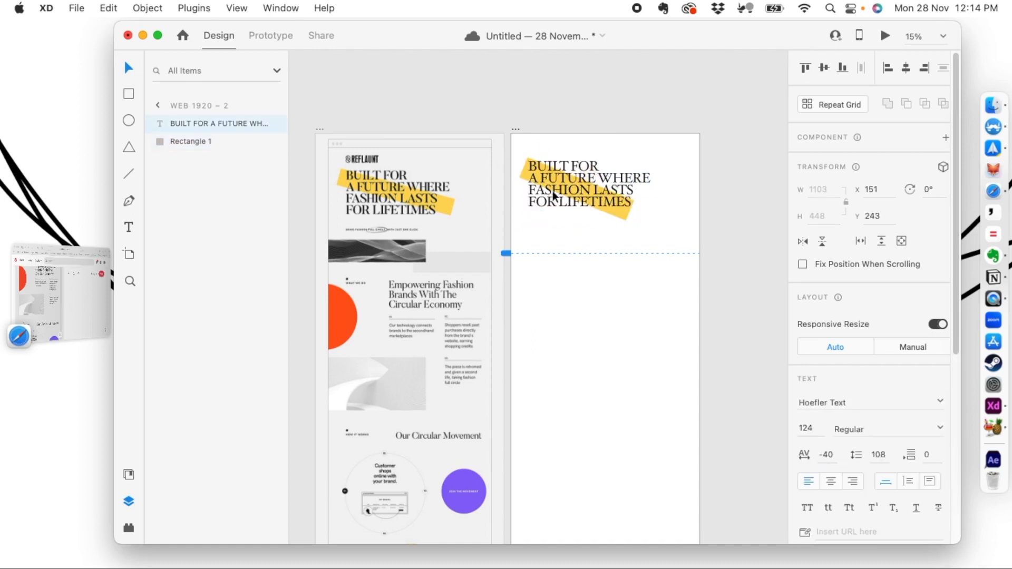
- Reduce the yellow rectangle's rotation to about 16° behind the heading
click(630, 212)
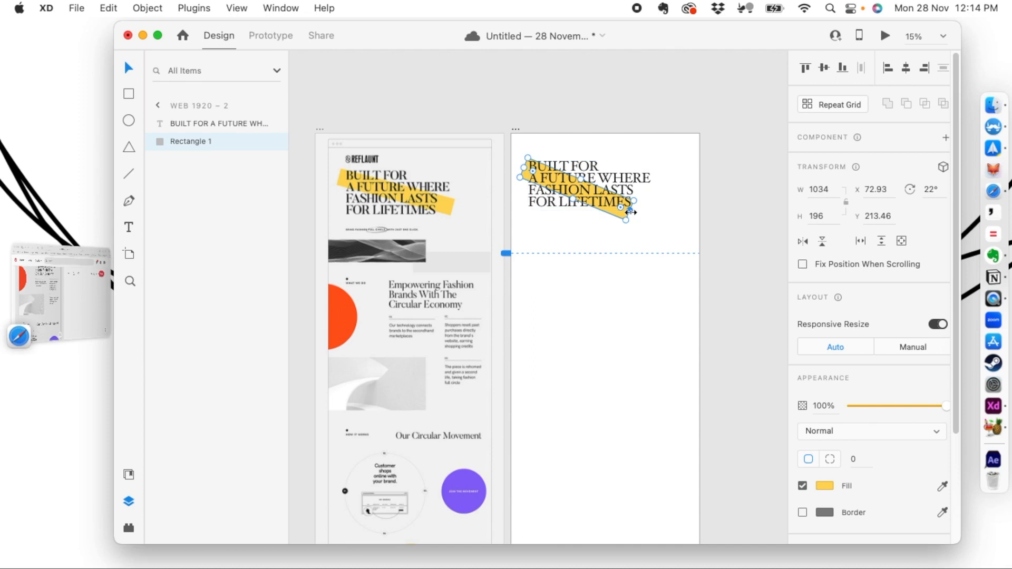
click(638, 213)
click(635, 210)
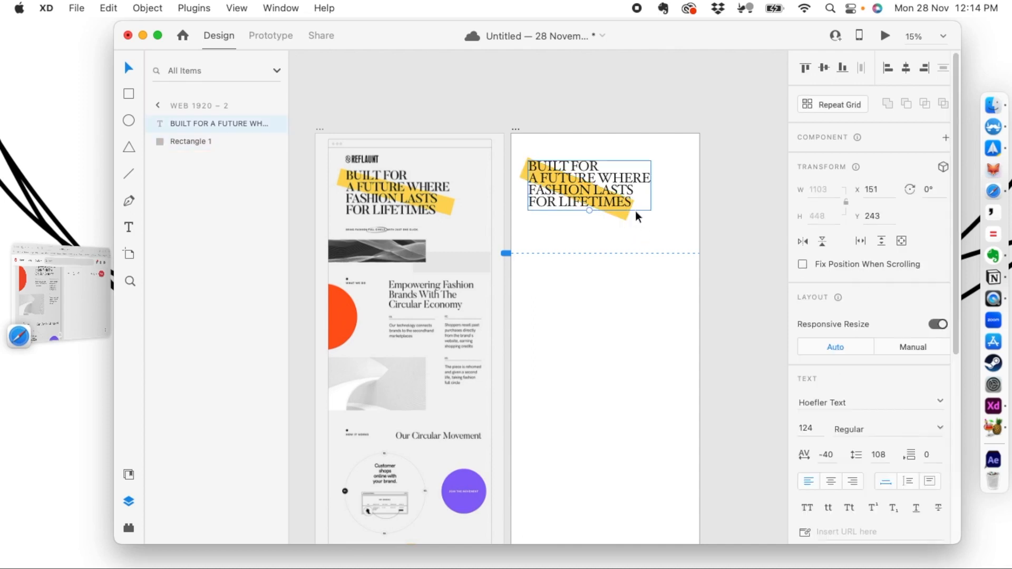
click(624, 215)
drag(635, 213, 629, 215)
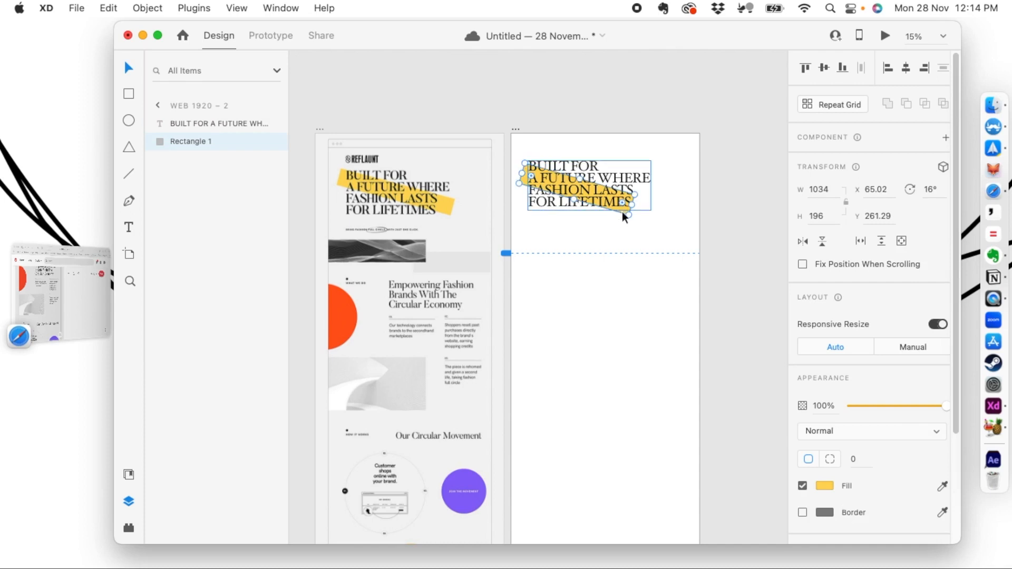
- Reshape the yellow rectangle's path so its lower end extends past the heading, and scale the heading down slightly over it
click(608, 197)
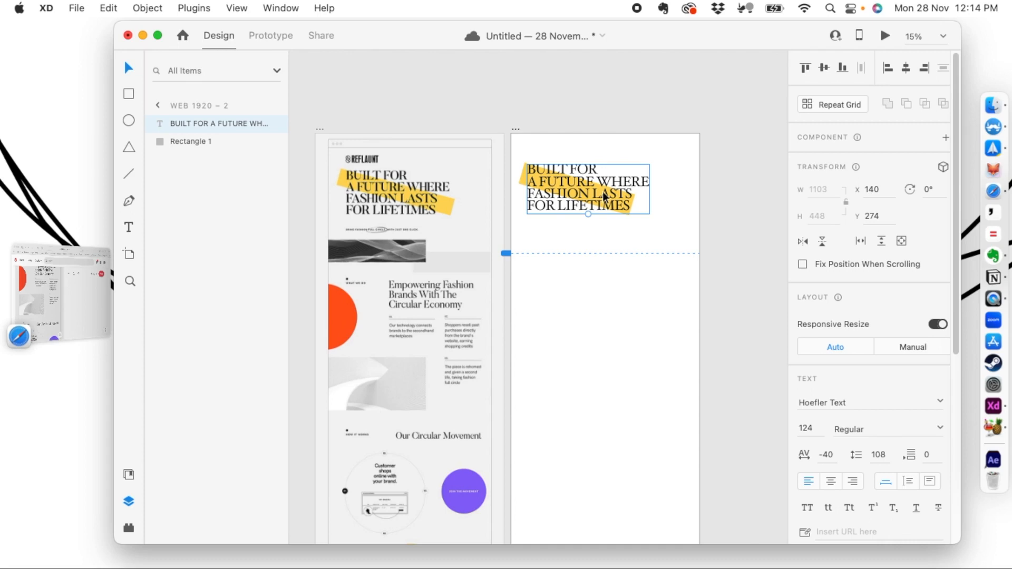
click(523, 182)
drag(632, 206, 642, 211)
click(553, 262)
mouse_move(503, 153)
mouse_down()
mouse_move(674, 241)
mouse_move(518, 164)
mouse_up()
key(super+z)
drag(583, 219, 582, 216)
click(624, 244)
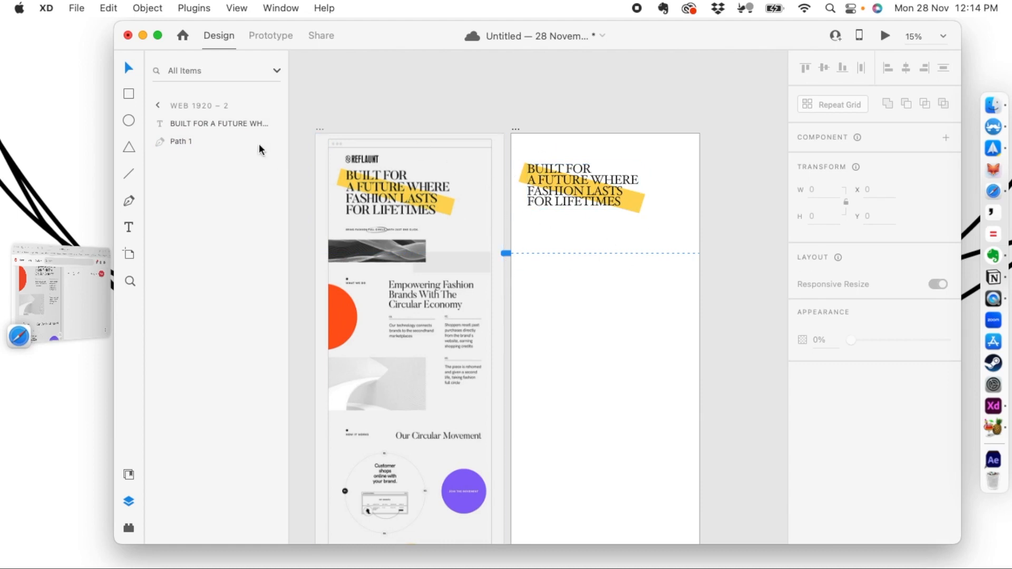
- Draw a rectangle of about 931 x 238 below the heading, flush with the artboard's left edge, as an image placeholder
click(129, 95)
drag(511, 234, 614, 259)
key(v)
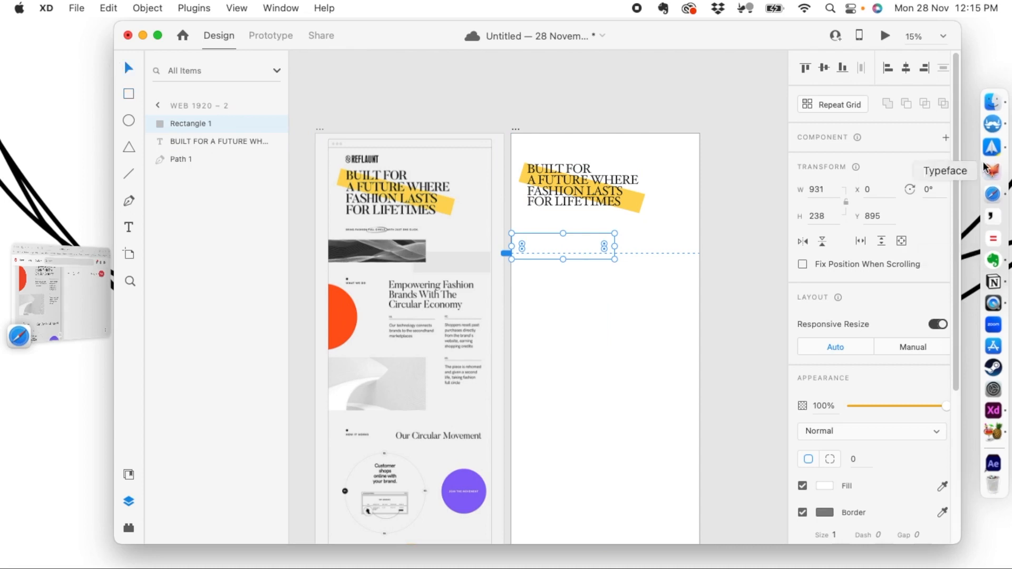
- Switch to Safari and open unsplash.com
click(993, 194)
click(592, 46)
text(uns)
key(Return)
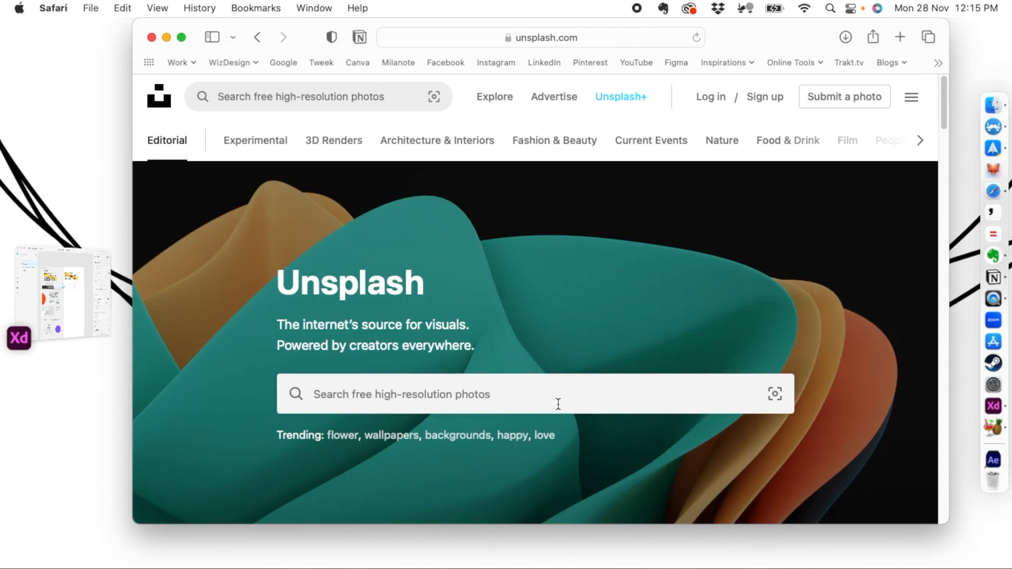
- Search Unsplash for "DUNE" photos
click(558, 404)
text(DURGA)
key(BackSpace)
key(BackSpace)
key(BackSpace)
text(NE)
key(Return)
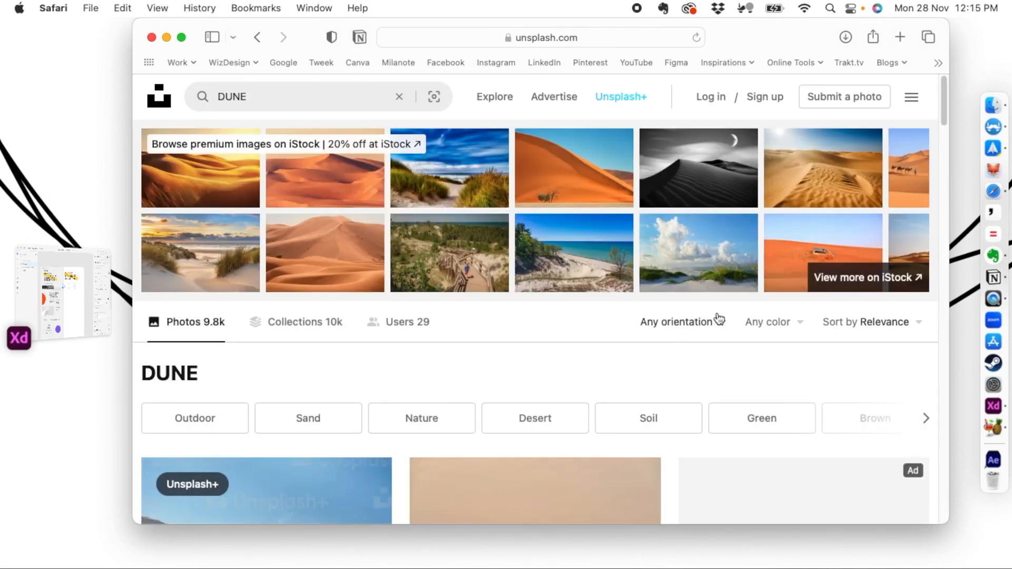
- Filter the DUNE results to black and white and download a portrait photo of dark dunes under a pale sky
click(775, 322)
click(745, 379)
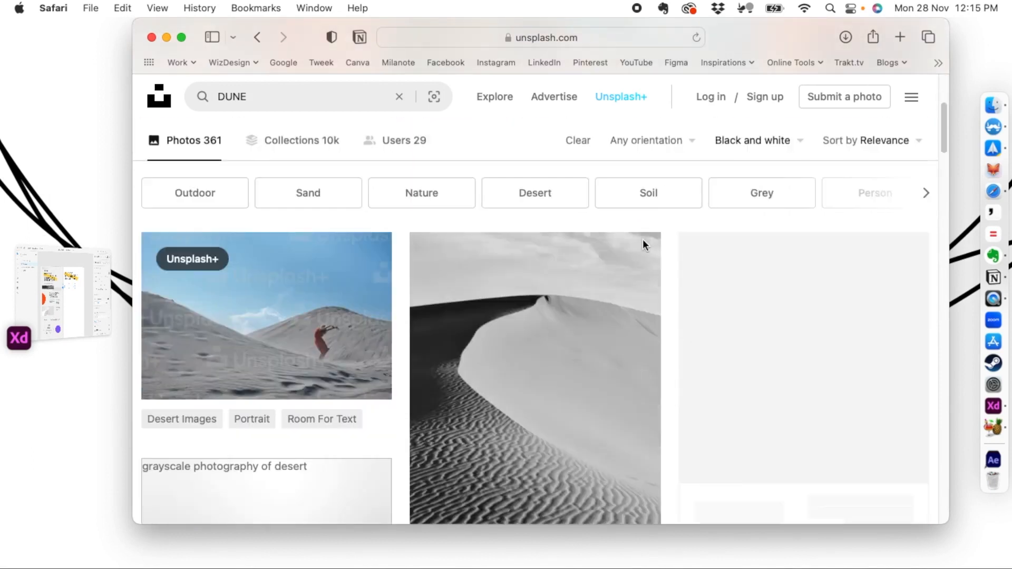
scroll(643, 241, down, 10)
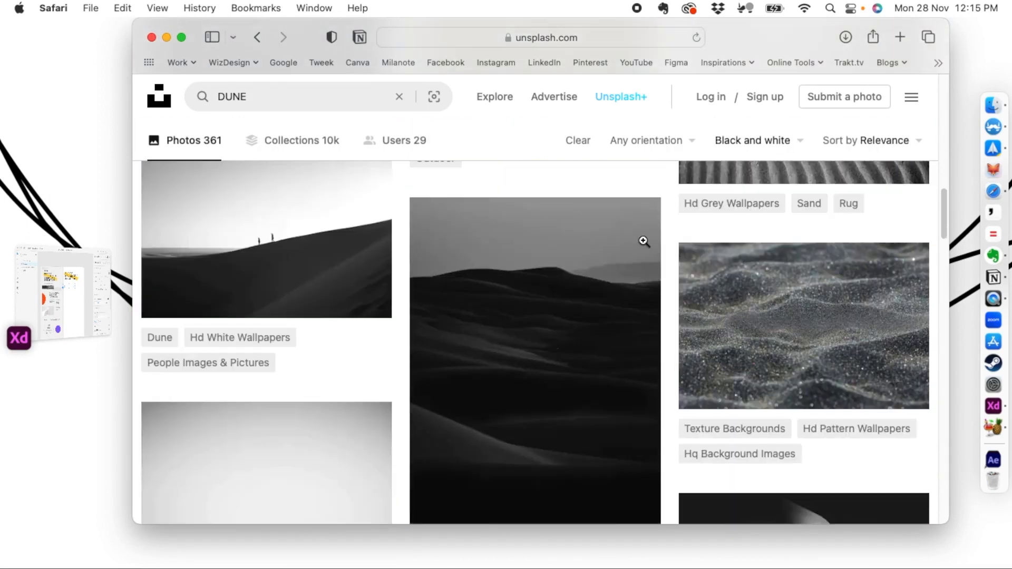
scroll(643, 241, down, 12)
scroll(643, 241, up, 8)
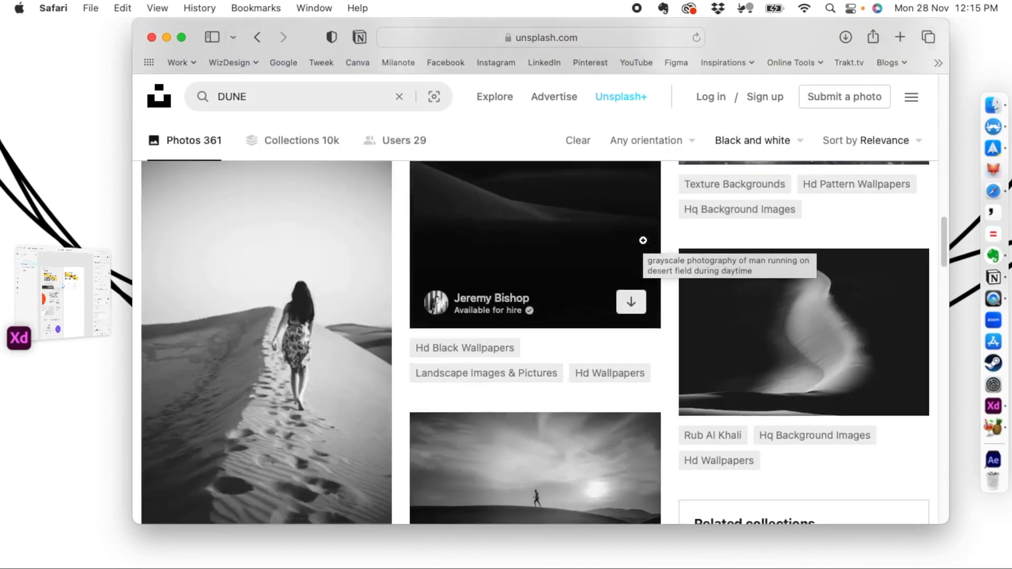
scroll(643, 240, up, 5)
click(644, 240)
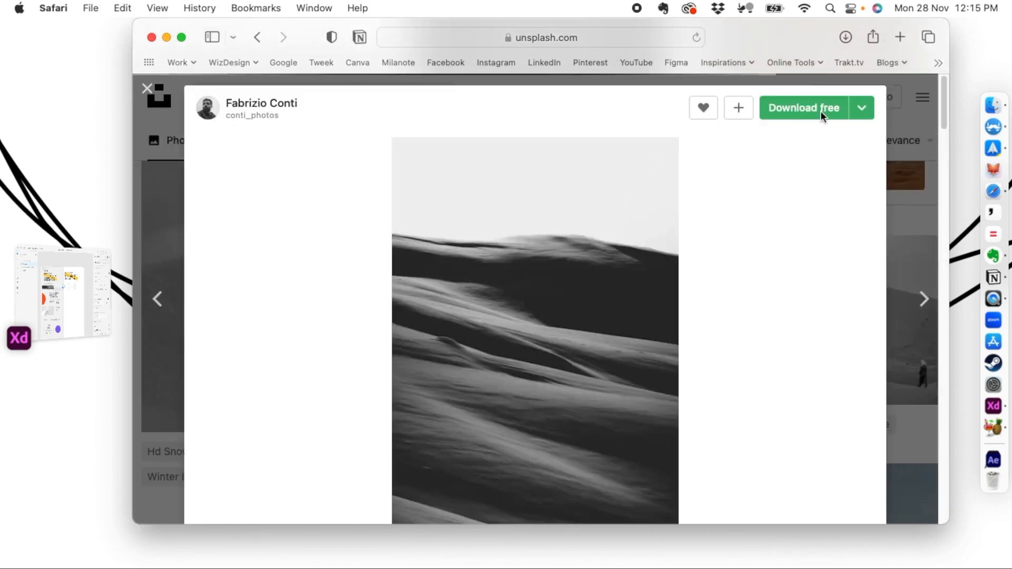
click(822, 111)
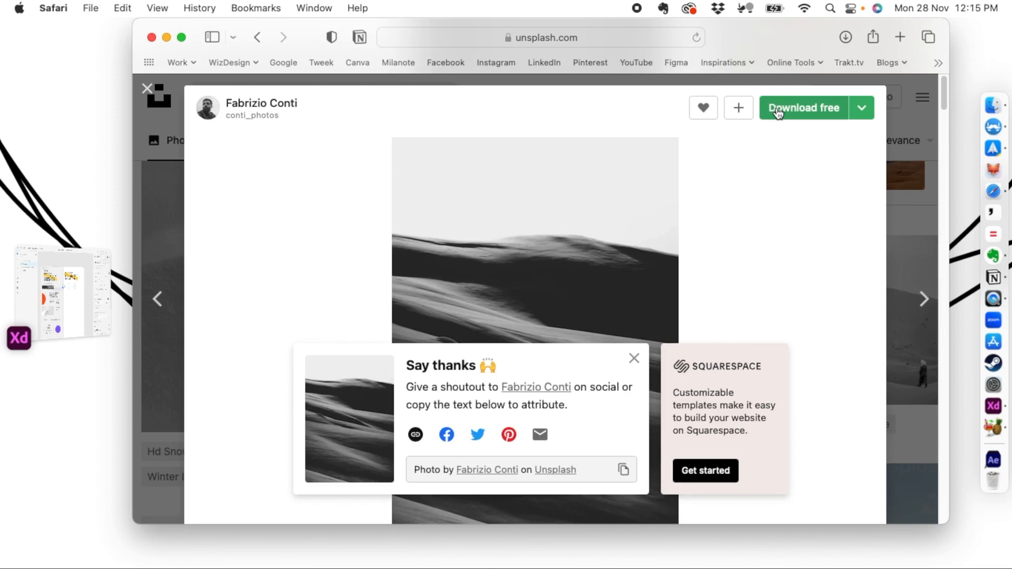
- Fill the placeholder rectangle below the Adobe XD heading with the downloaded dune photo from Finder's Downloads folder
click(845, 35)
drag(779, 31, 776, 406)
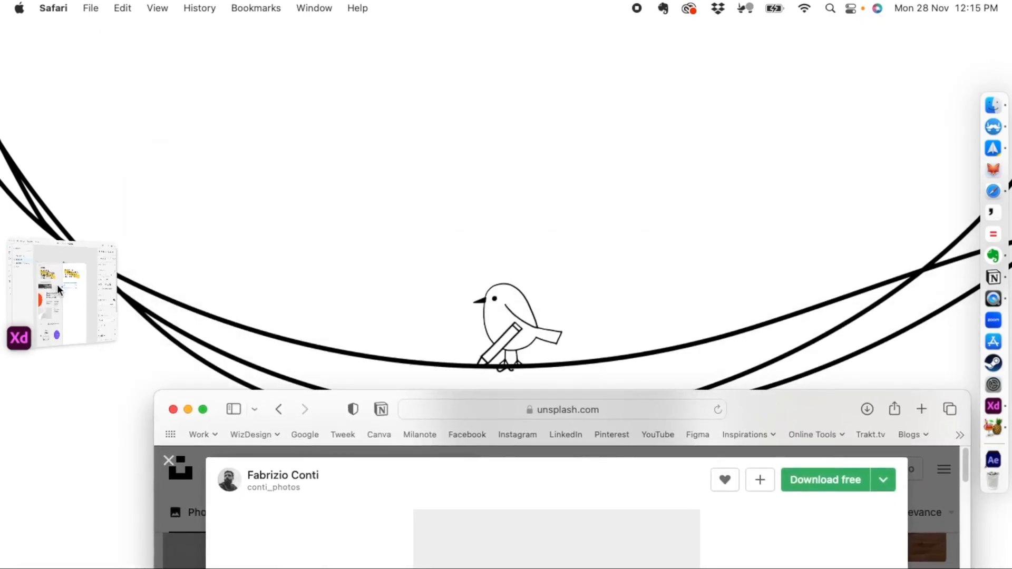
click(50, 301)
click(994, 106)
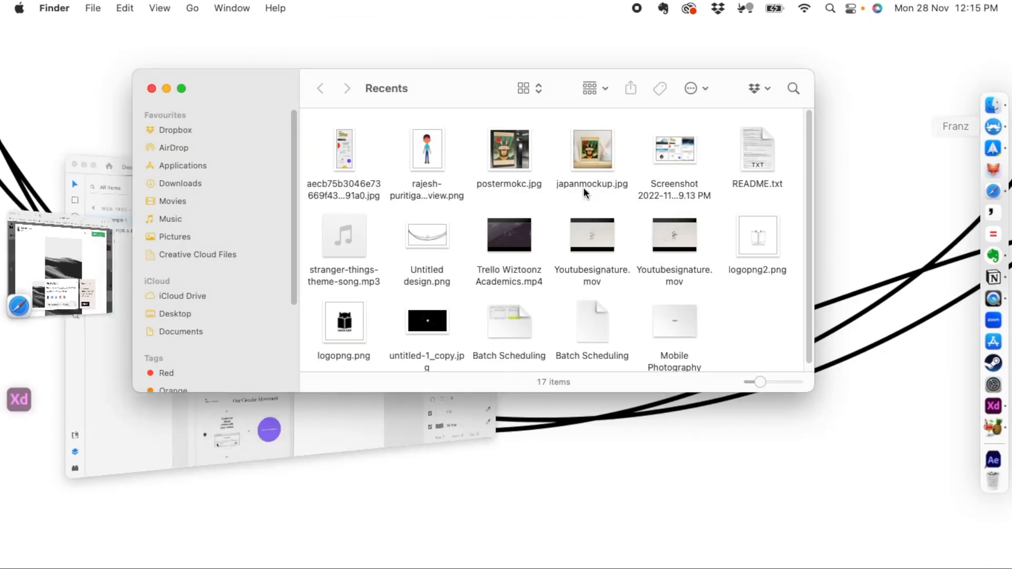
click(179, 185)
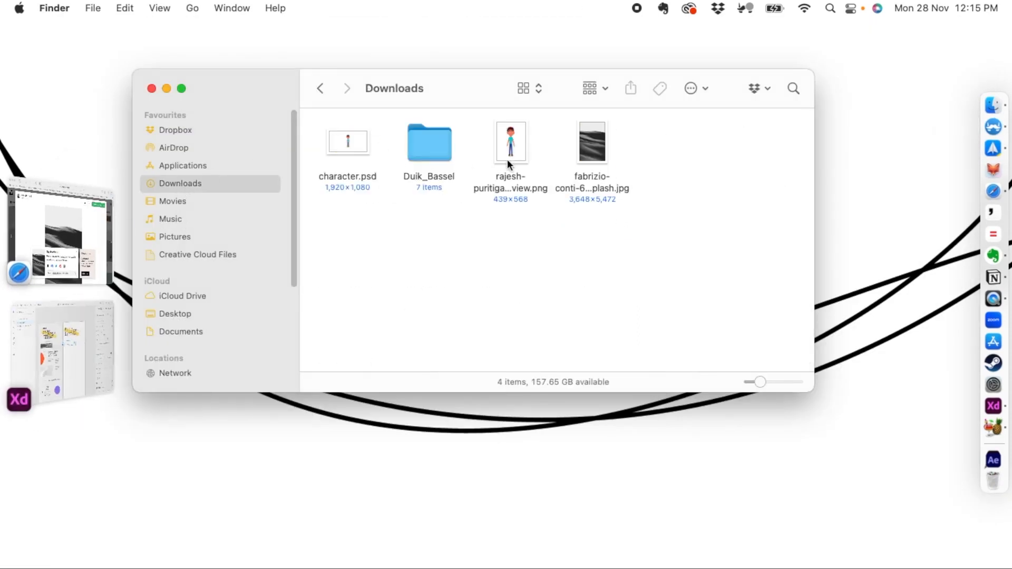
drag(594, 151, 575, 245)
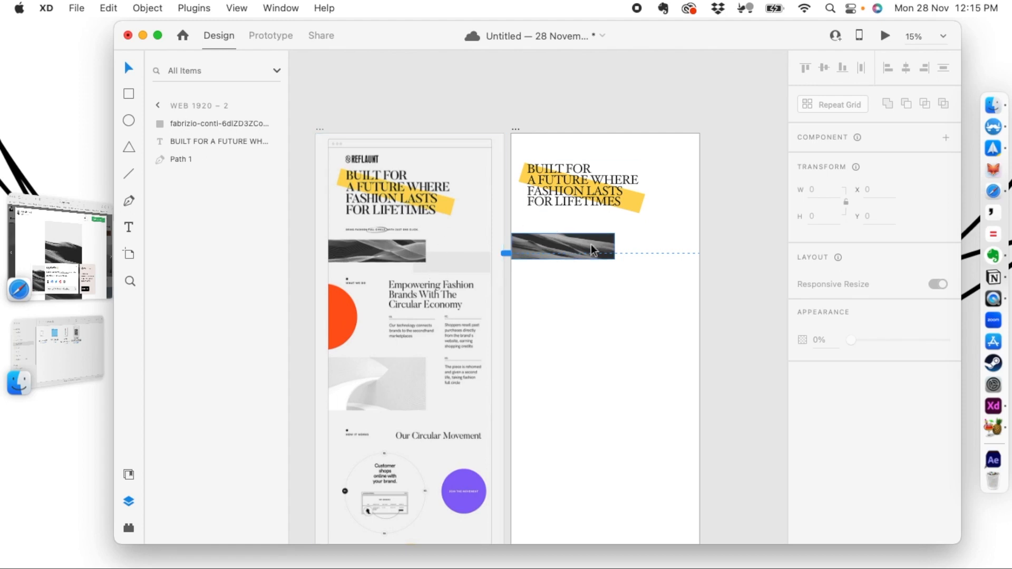
- Draw a circle of about 643 x 643 below the dune image, against the artboard's left edge
click(129, 119)
drag(511, 278, 566, 332)
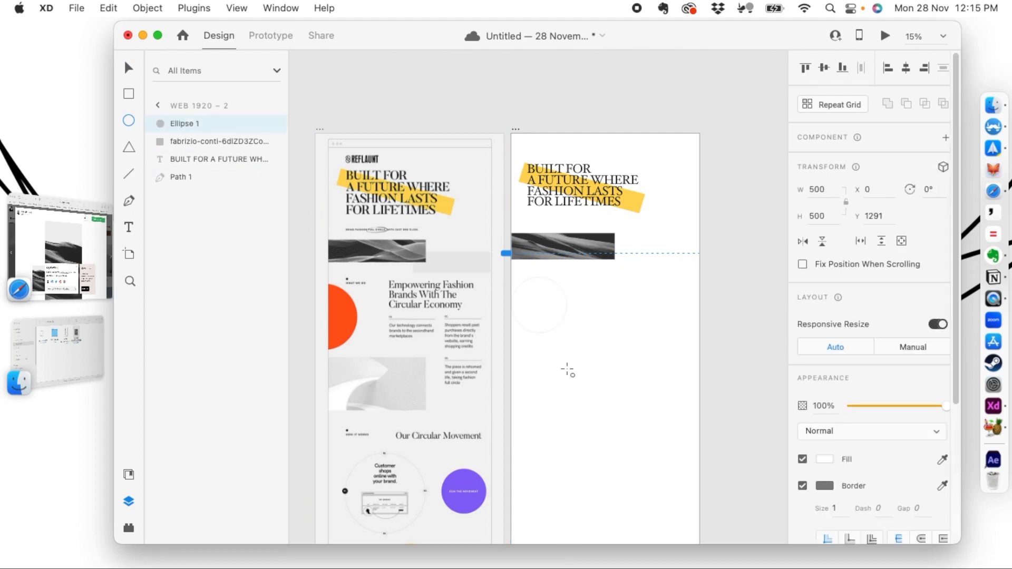
drag(568, 371, 583, 381)
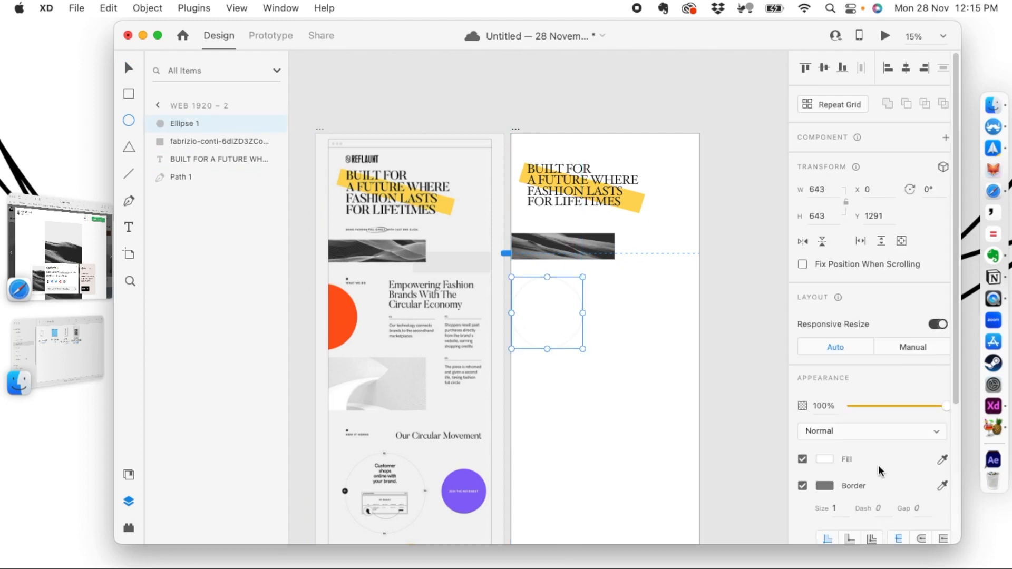
- Fill the circle with the reference's orange and move it to about X -321, Y 1348, half outside the artboard's left edge
click(942, 459)
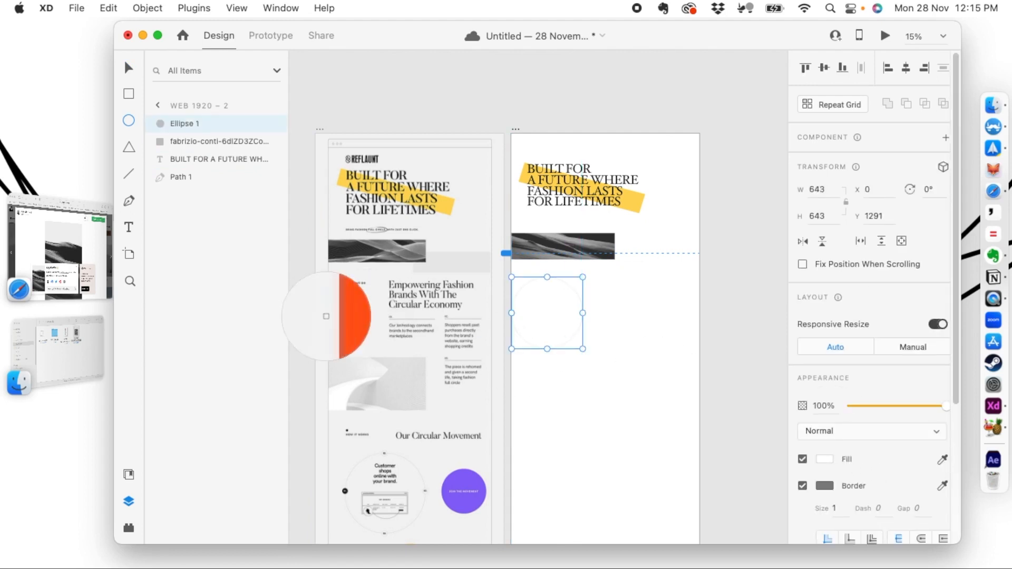
click(336, 322)
drag(547, 315, 512, 322)
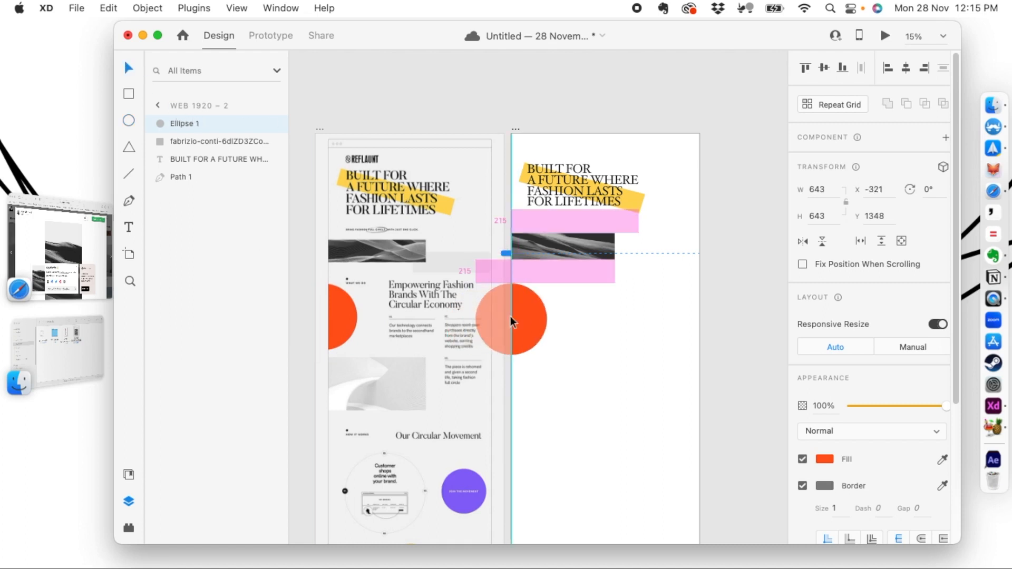
click(704, 250)
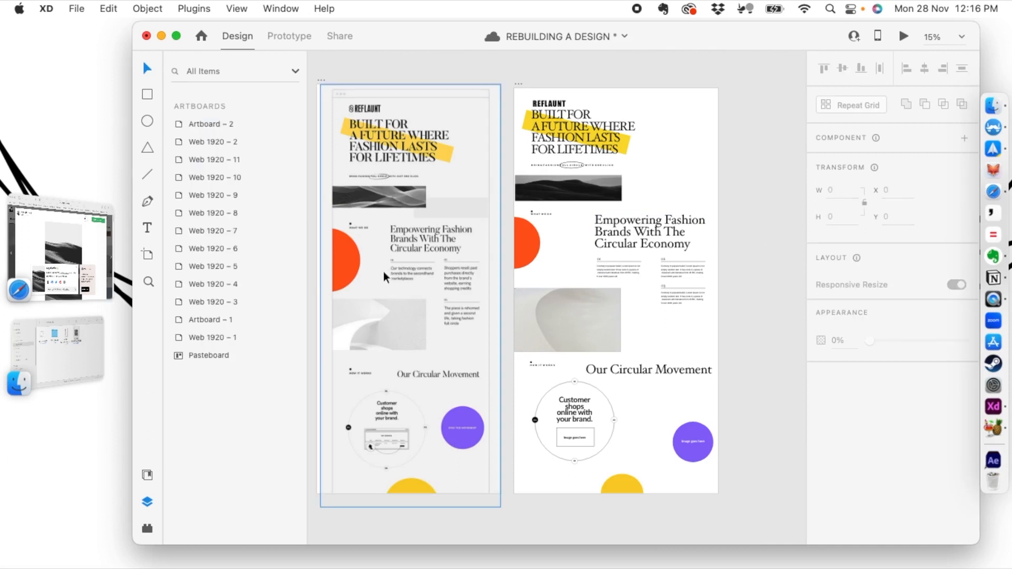
- Scale the "Our Circular Movement" heading down slightly, align its right edge with the heading above, and save the document
click(653, 371)
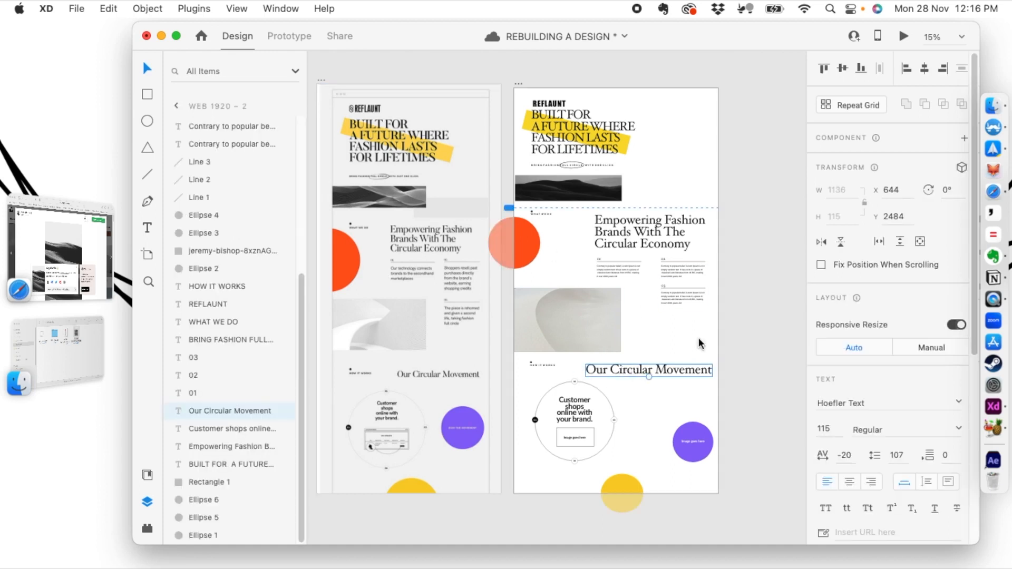
drag(650, 376, 655, 371)
click(746, 314)
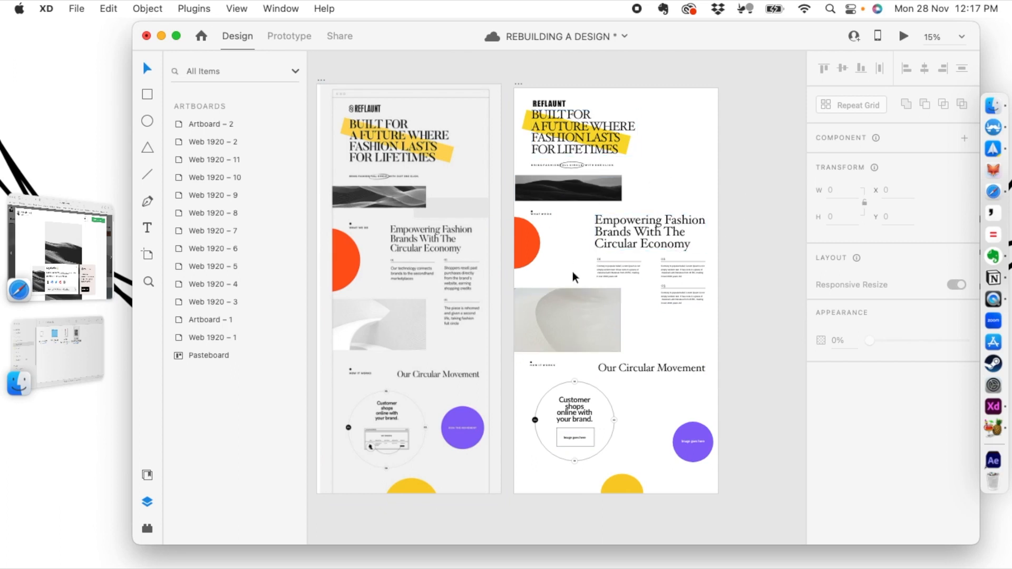
key(super+s)
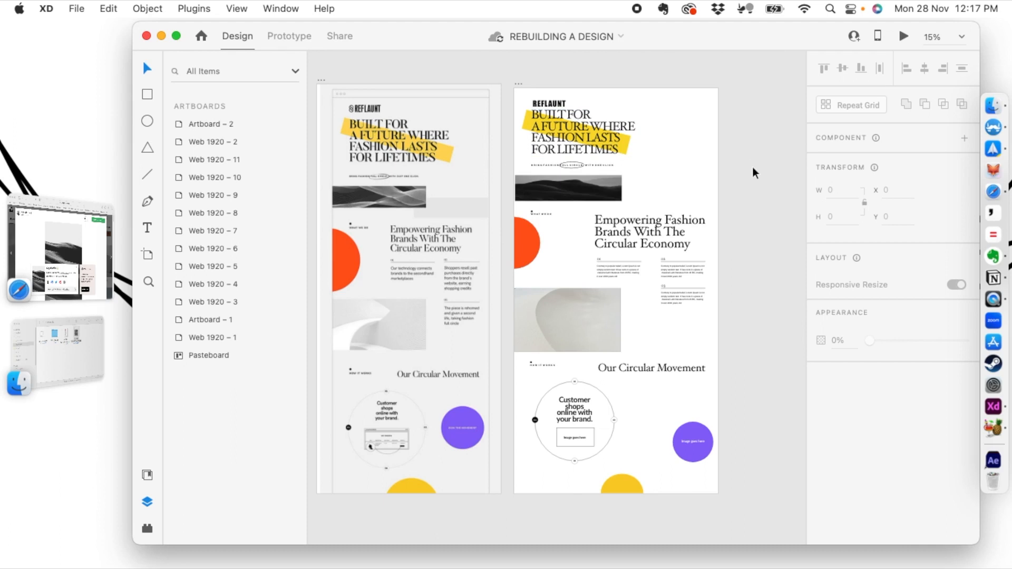
- Duplicate the rebuilt artboard Web 1920 – 2 beside the original
drag(745, 169, 612, 176)
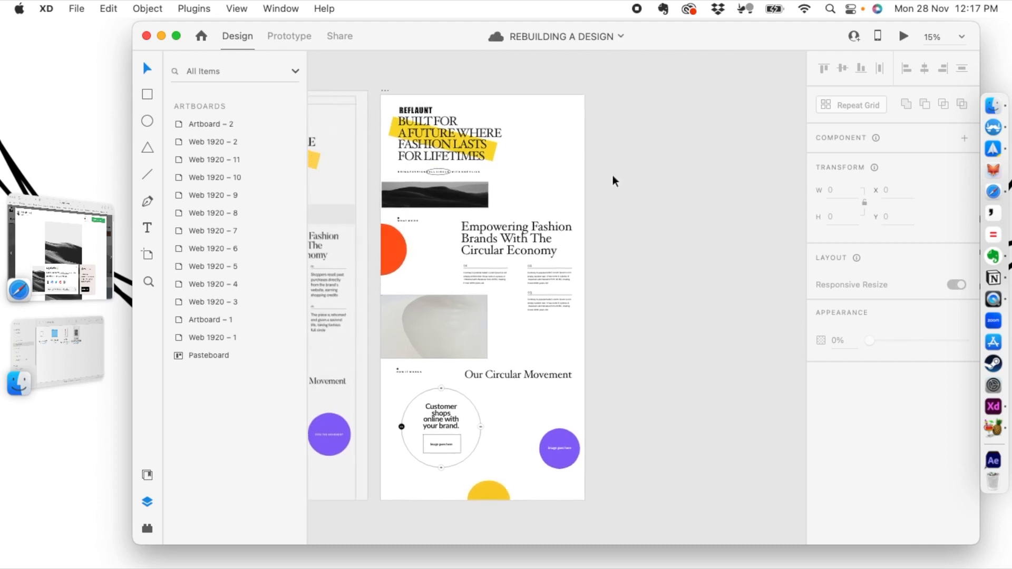
click(385, 92)
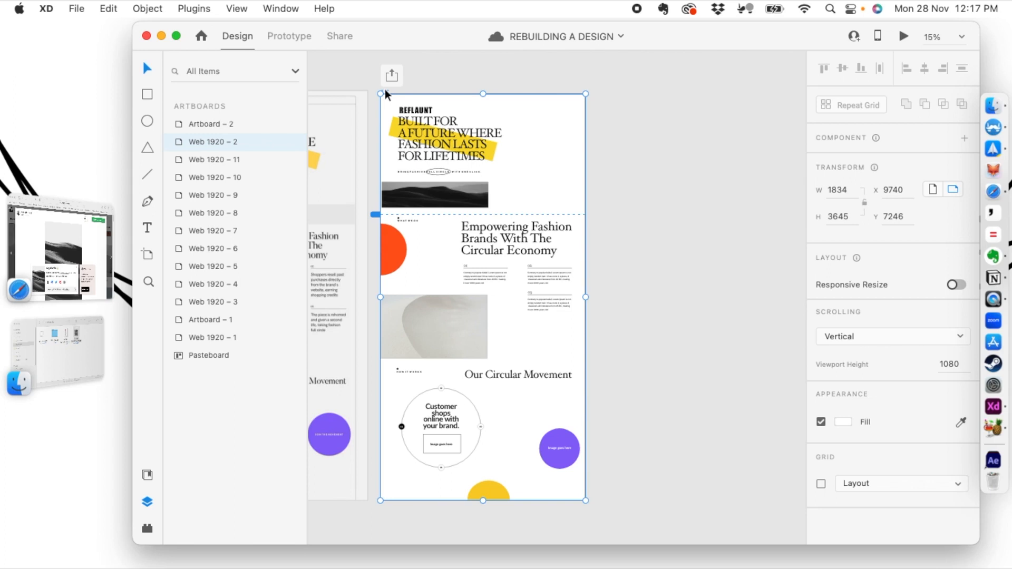
key(super+d)
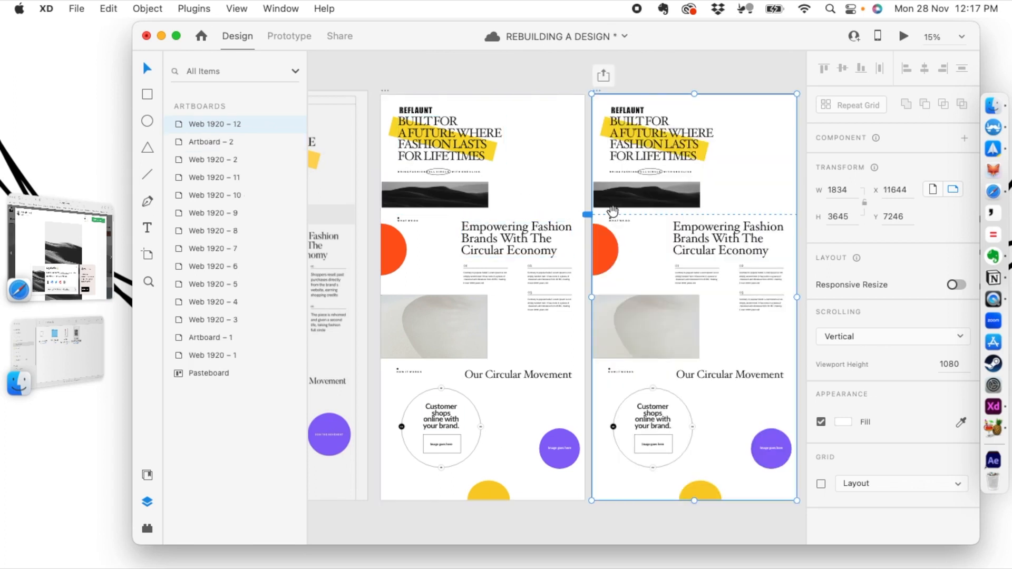
- Change the main "BUILT FOR A FUTURE WHERE" heading on the duplicated artboard to title case
scroll(543, 209, right, 4)
scroll(509, 211, right, 2)
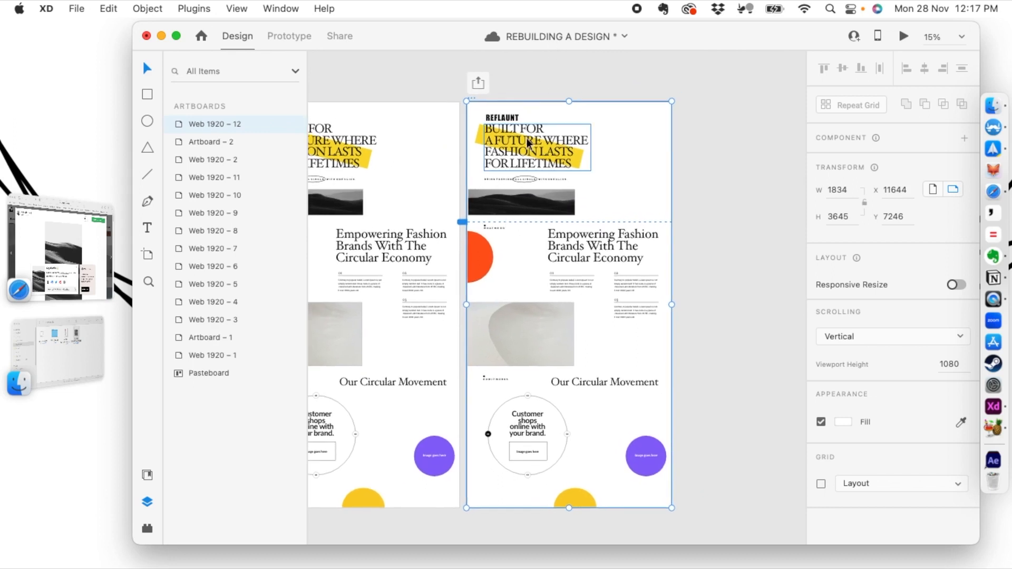
click(529, 143)
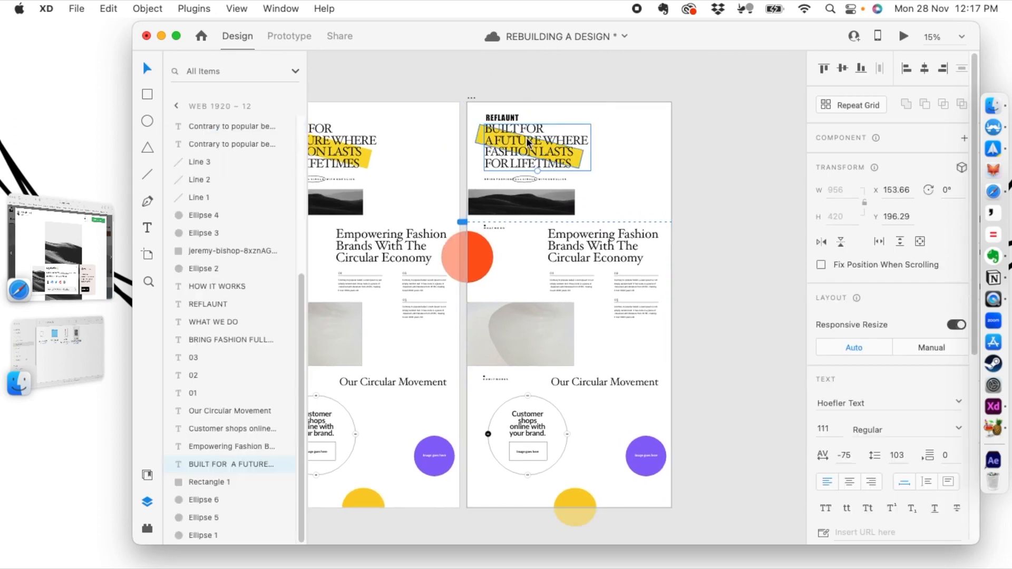
key(super+plus)
drag(494, 180, 502, 289)
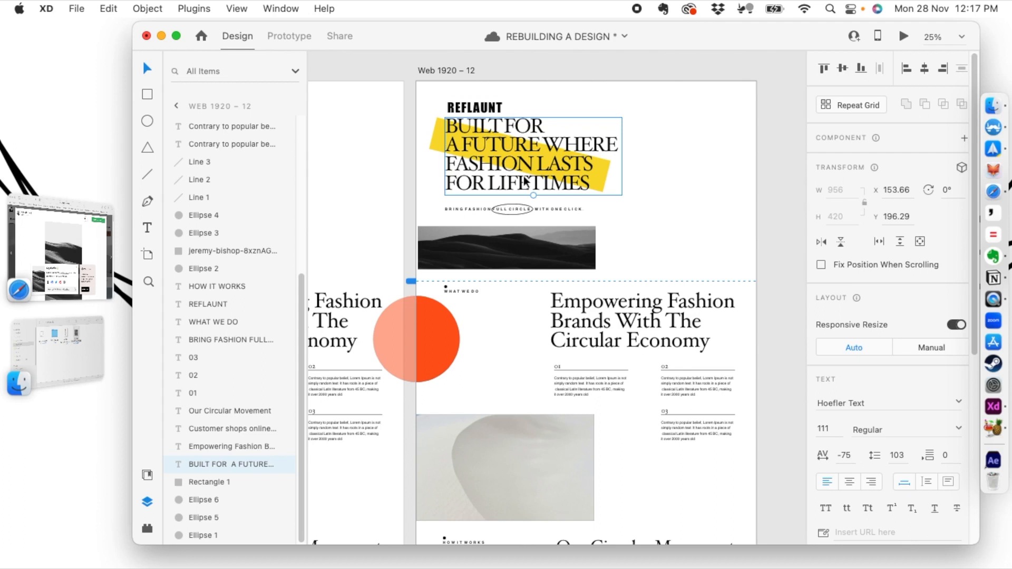
scroll(850, 388, down, 1)
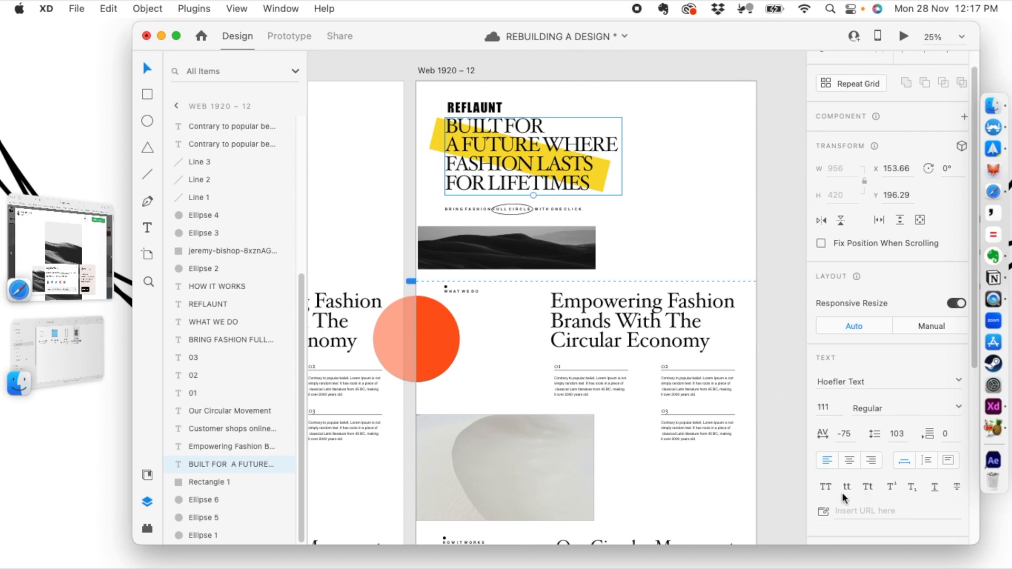
click(867, 487)
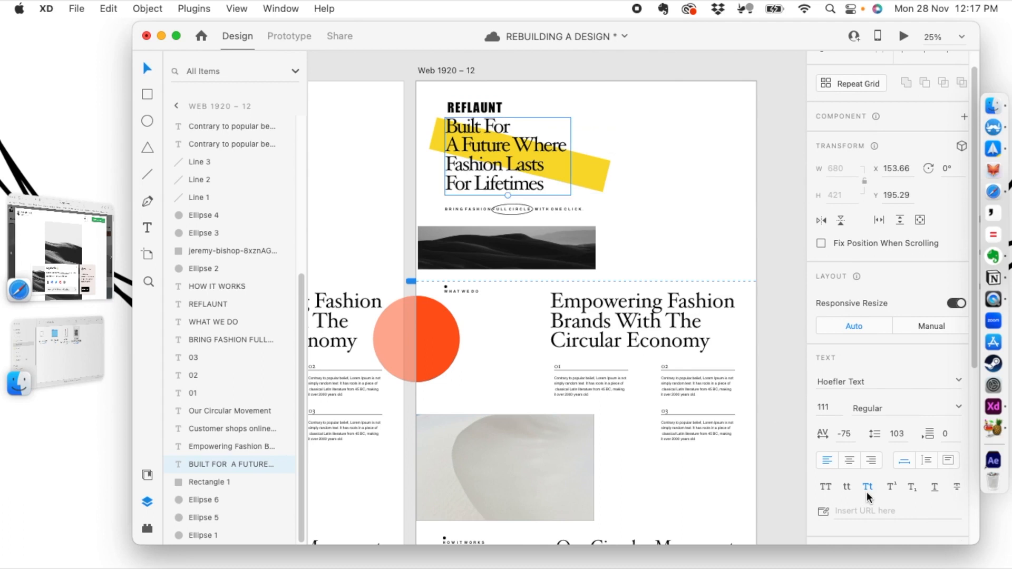
- Set the duplicated artboard's main heading to the Lato font
drag(457, 371, 615, 371)
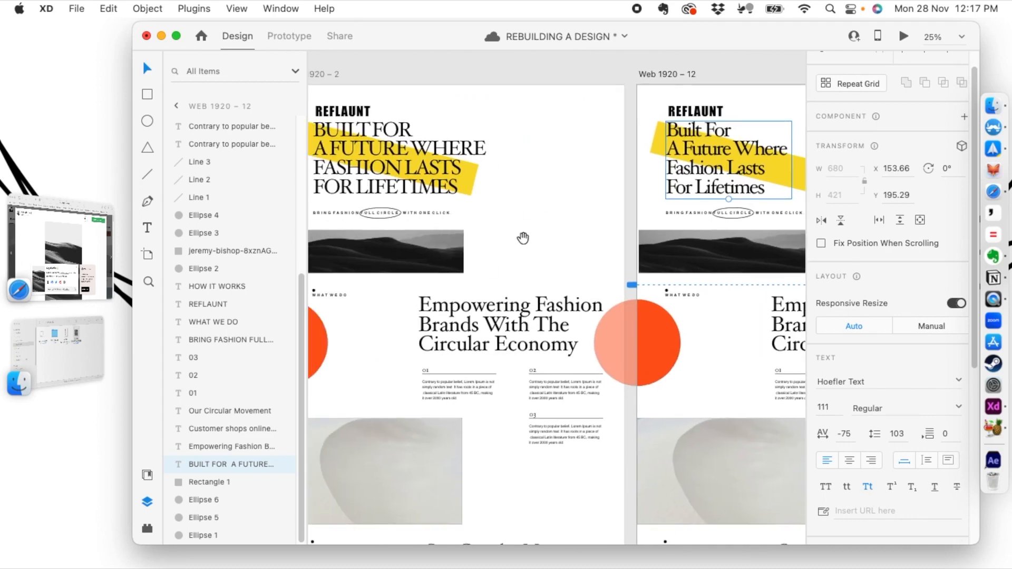
scroll(515, 239, right, 5)
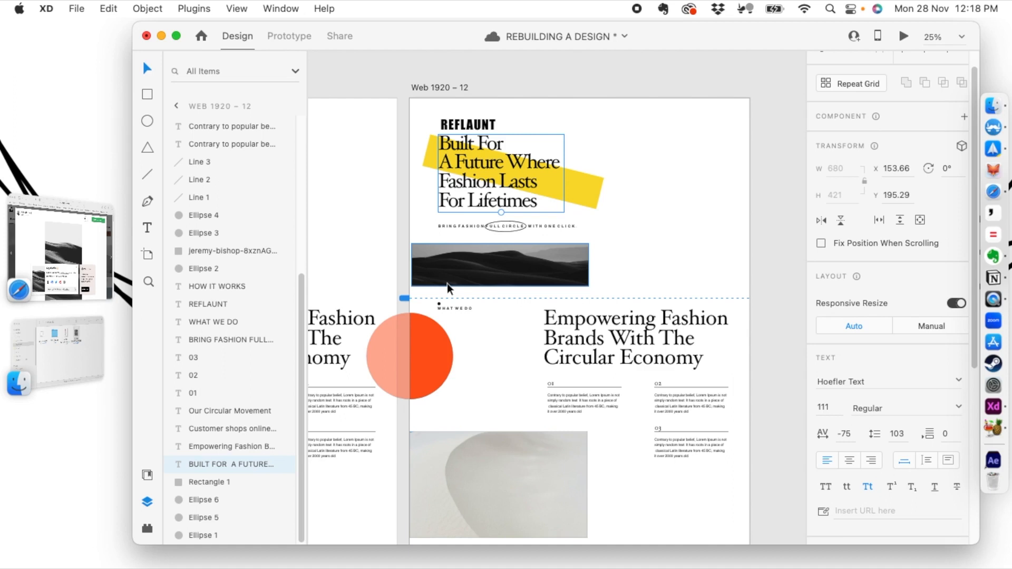
key(super+minus)
key(super+equal)
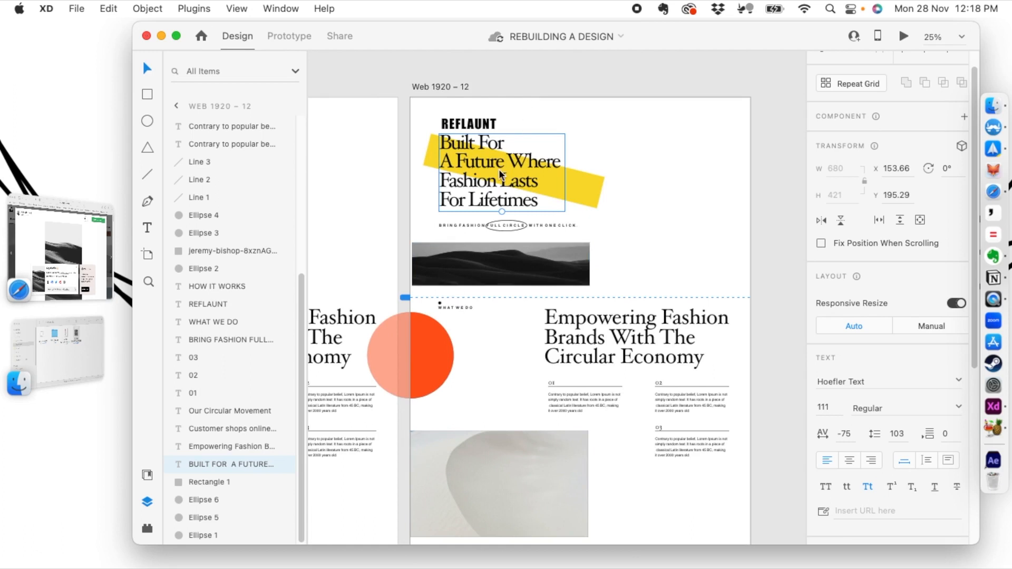
click(958, 381)
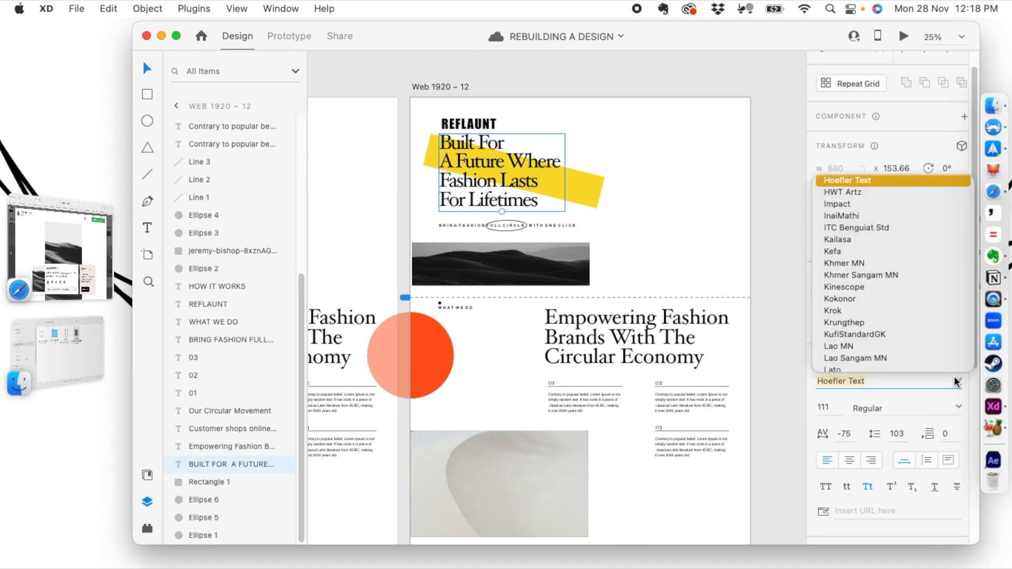
scroll(853, 253, down, 3)
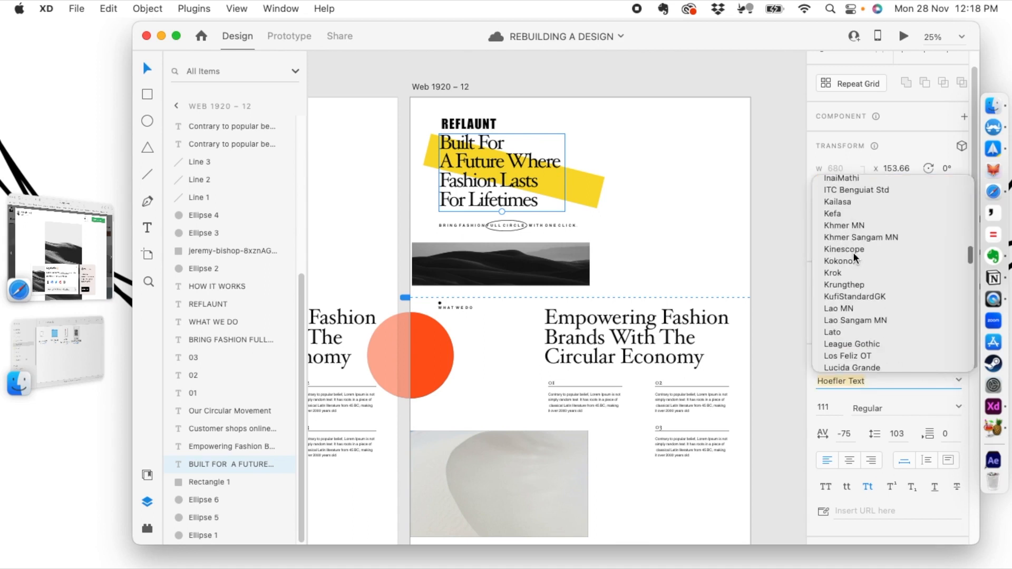
click(843, 327)
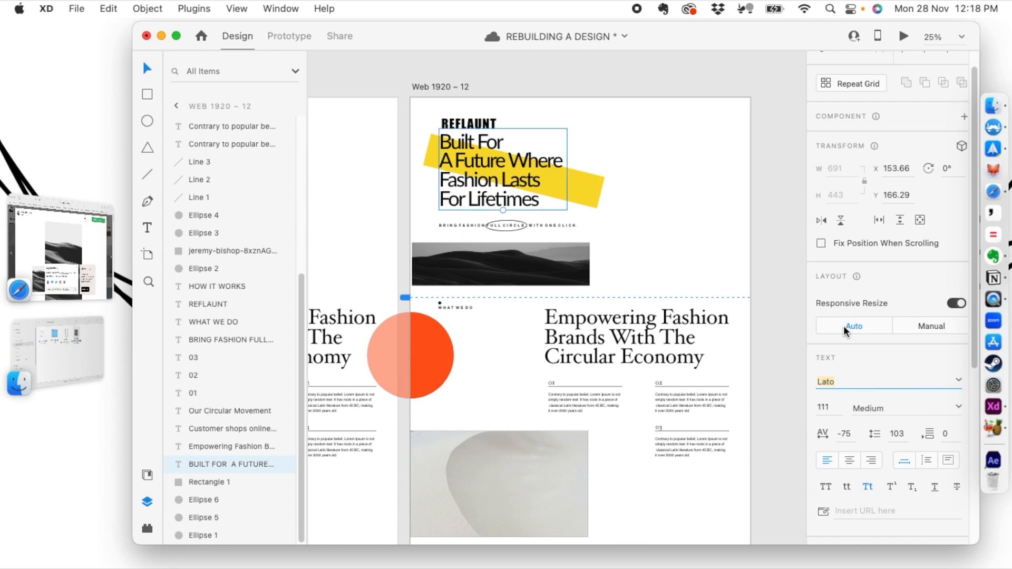
- Change the duplicated artboard's main heading font to Montserrat
drag(750, 304, 712, 304)
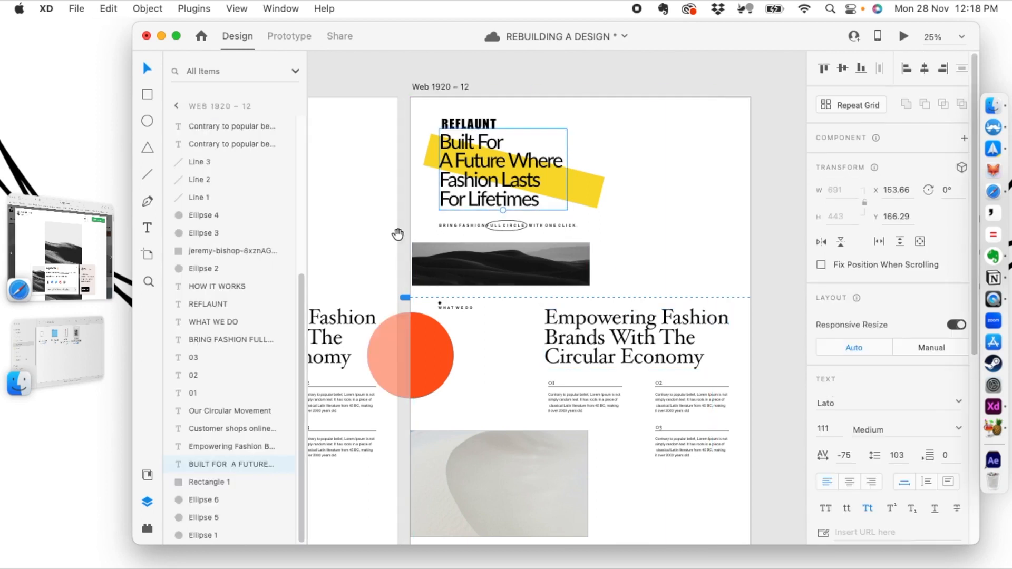
drag(398, 232, 376, 221)
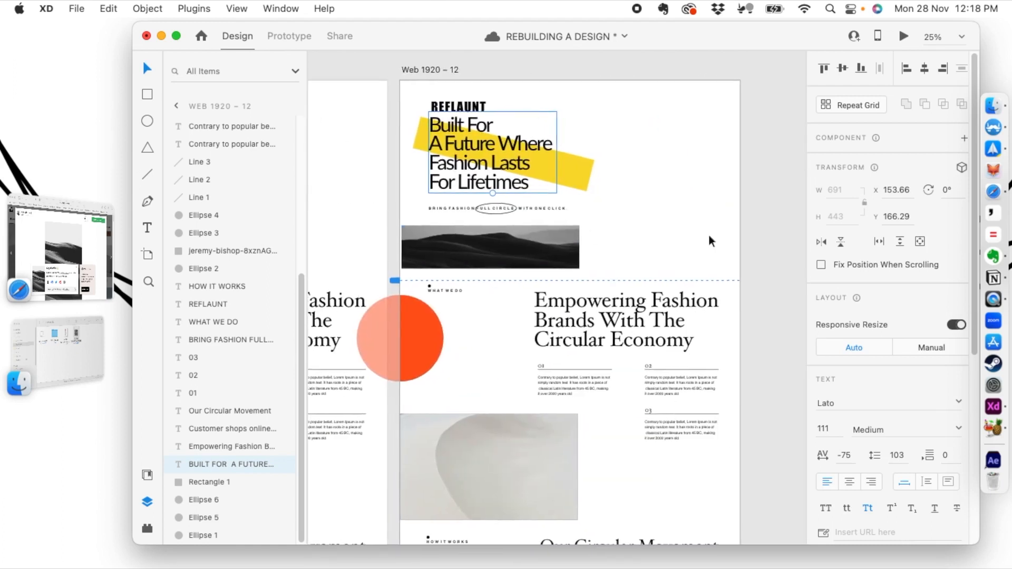
click(958, 428)
click(960, 428)
click(959, 403)
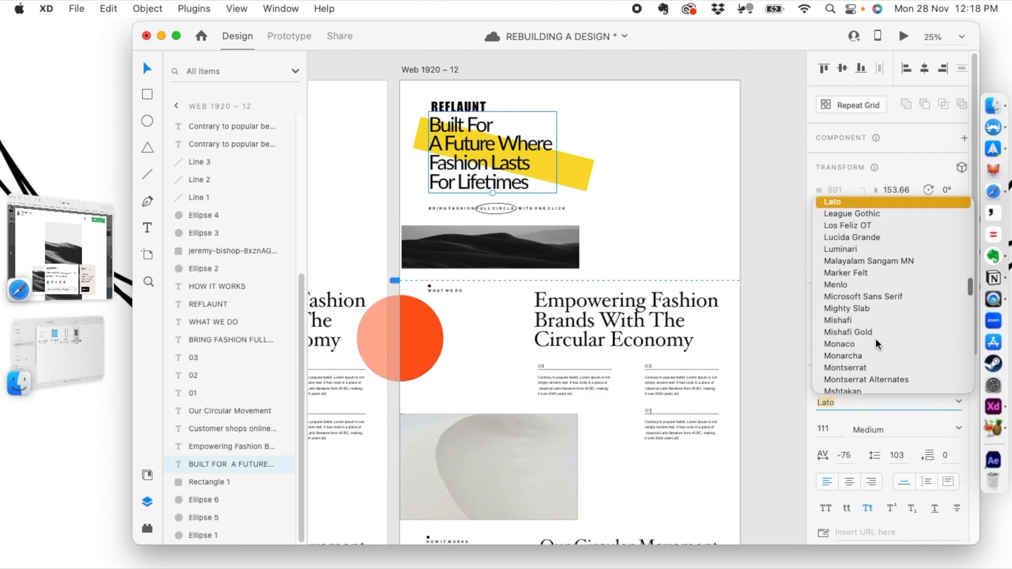
click(844, 367)
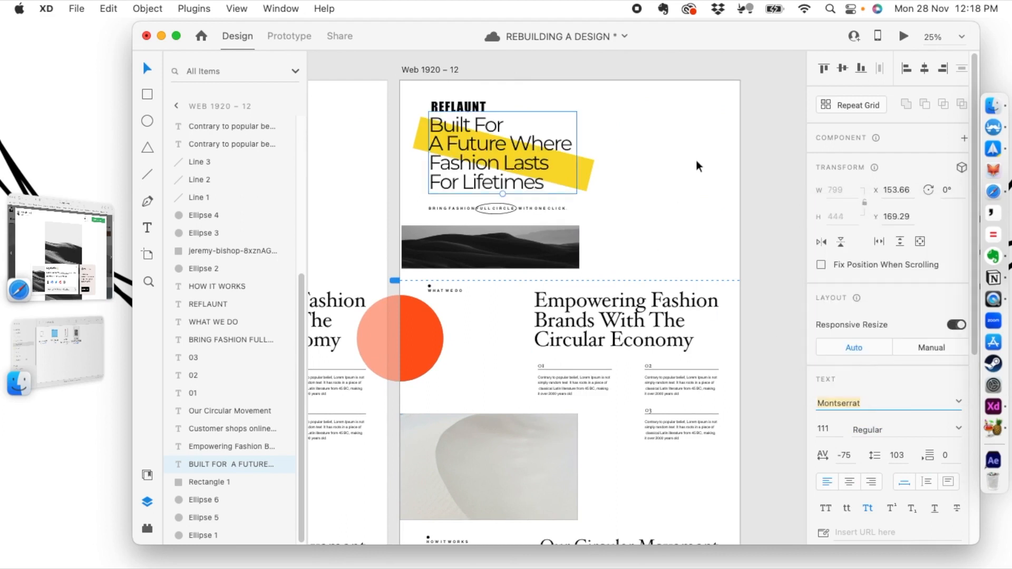
click(761, 178)
key(super+minus)
key(super+plus)
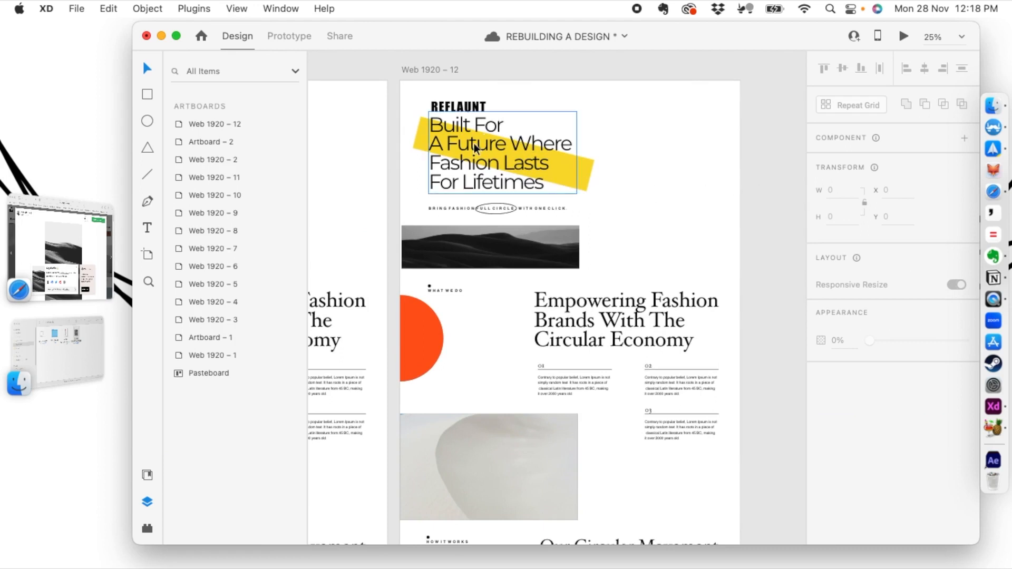
scroll(552, 166, down, 1)
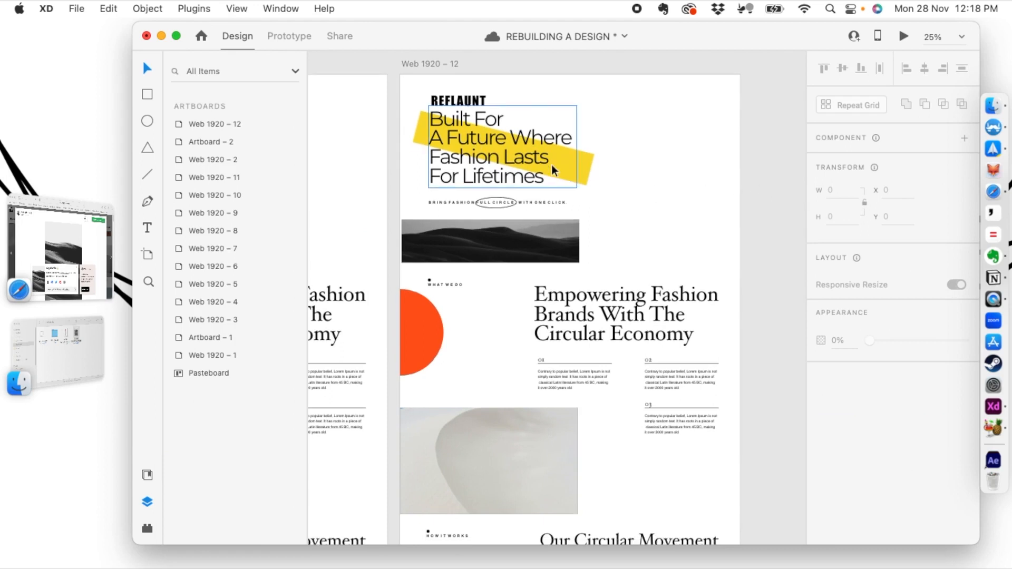
- Duplicate the main Montserrat heading and scale the copy down to size 25, placed between the heading and the tagline
click(458, 203)
scroll(474, 216, left, 3)
scroll(474, 216, up, 1)
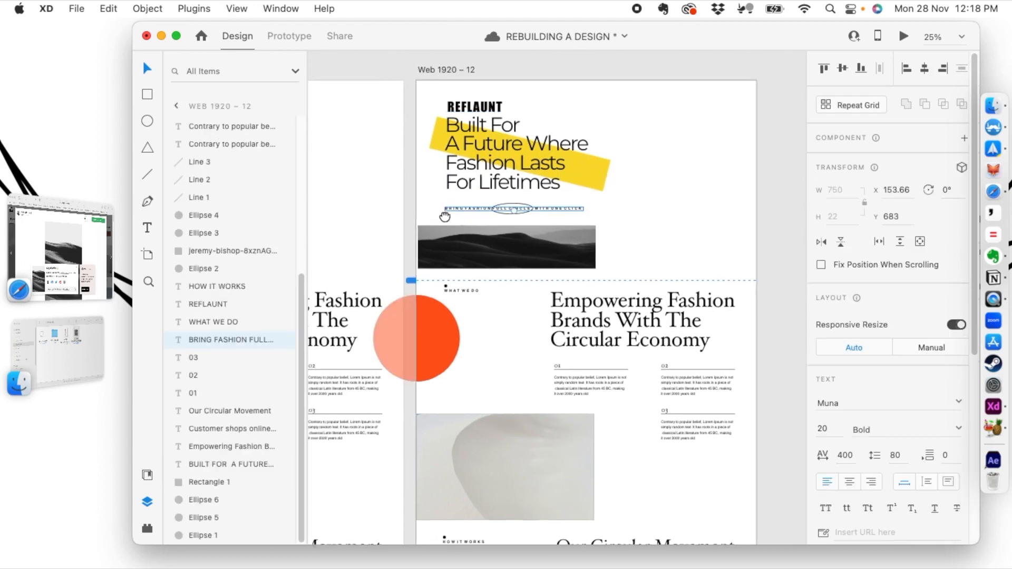
key(super+plus)
scroll(501, 275, up, 5)
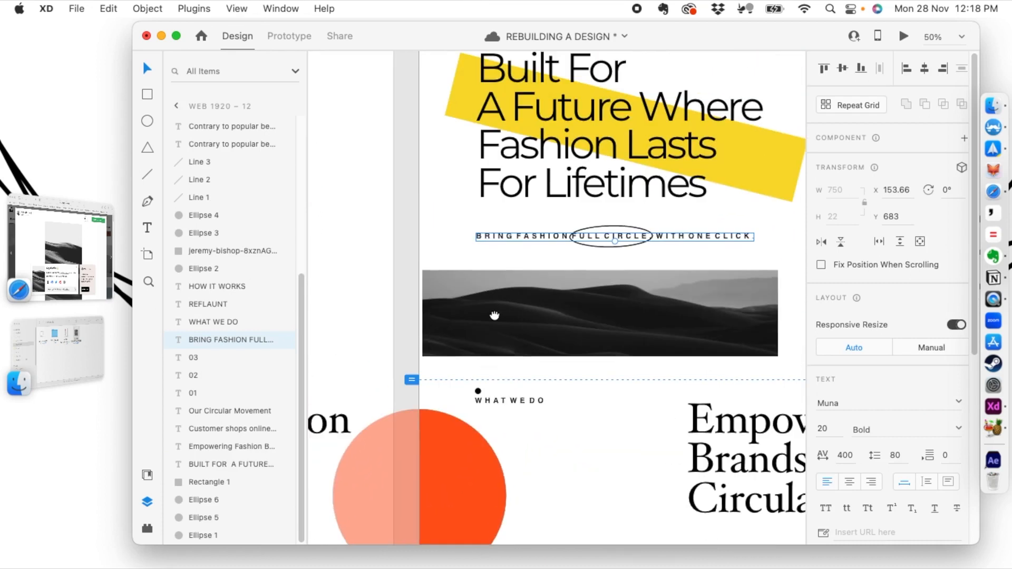
scroll(488, 318, right, 3)
scroll(488, 319, down, 1)
click(474, 195)
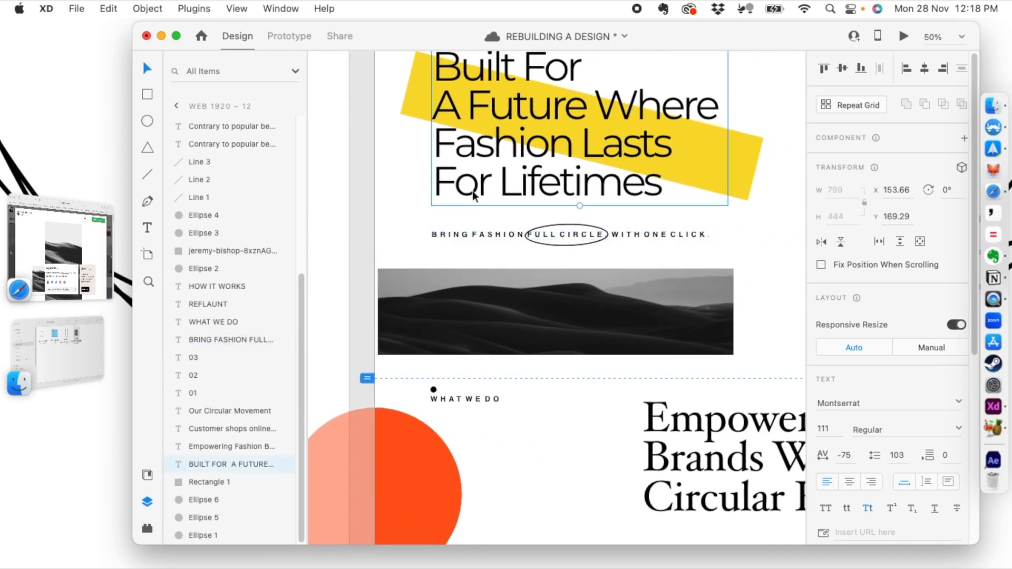
key(super+d)
drag(474, 195, 489, 221)
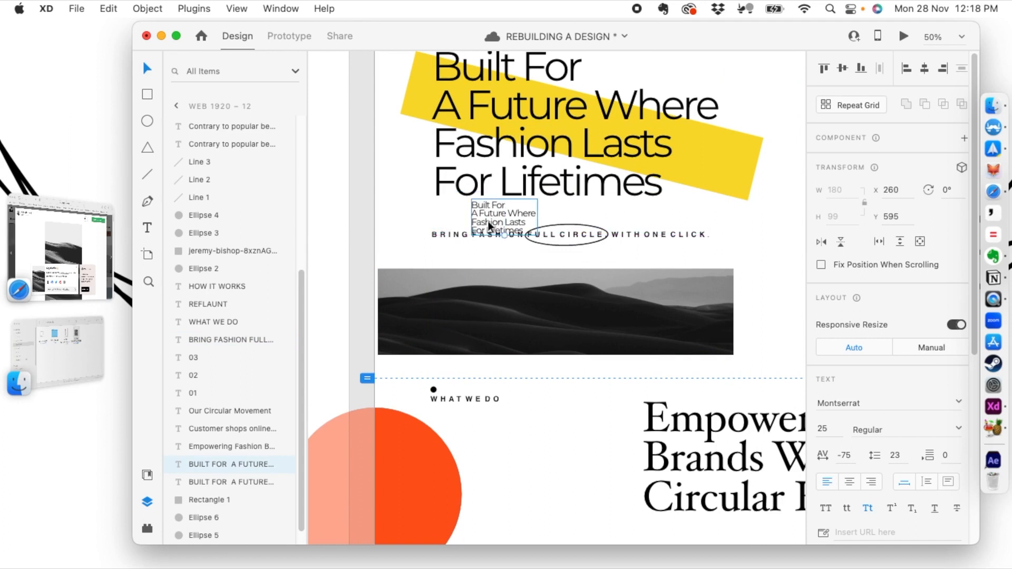
- Replace the small heading copy's text with "Bring Fashion Full Circle With One Click."
double_click(488, 220)
key(super+a)
text(Bring)
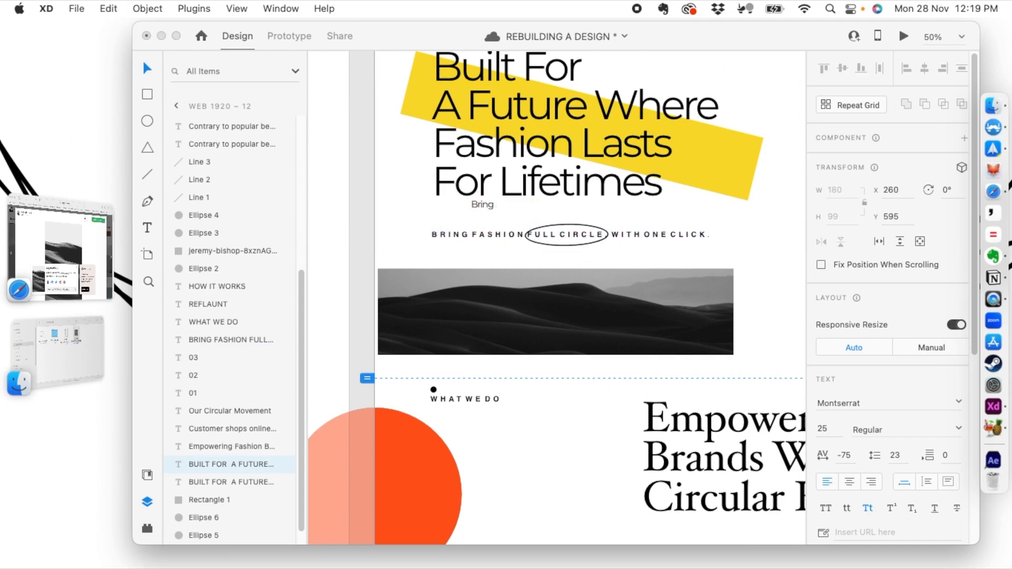
text( Fashion Fuil)
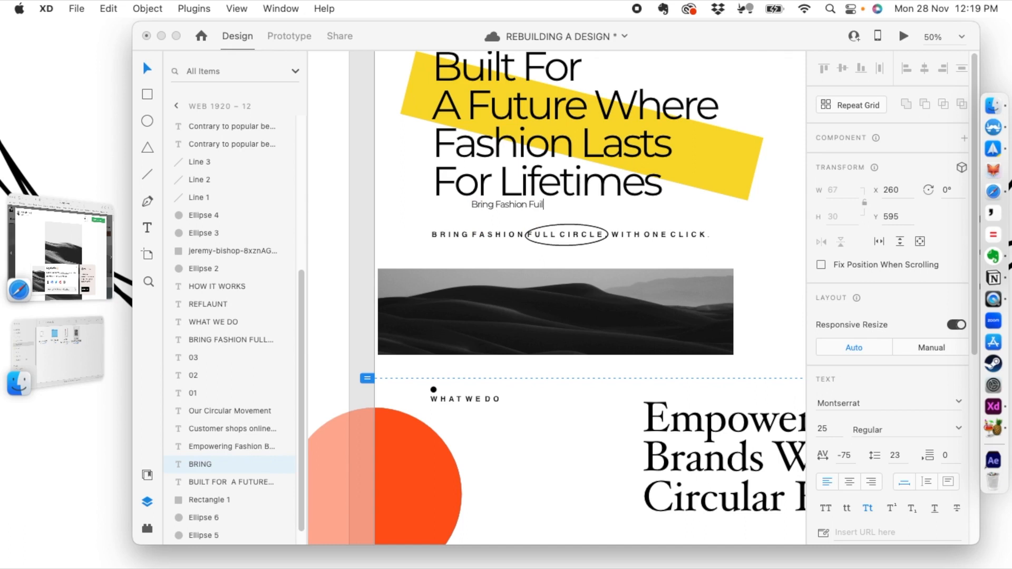
key(BackSpace)
key(BackSpace)
text(ll Circle With One Click)
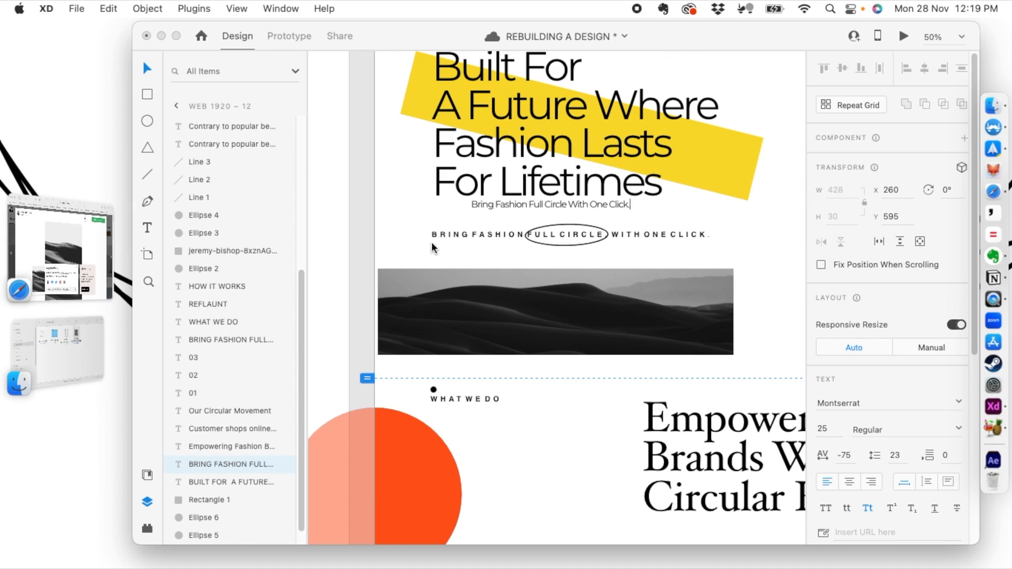
- Delete the old spaced-out tagline with its ellipse and move the new tagline into its place above the dune image
click(449, 248)
click(515, 234)
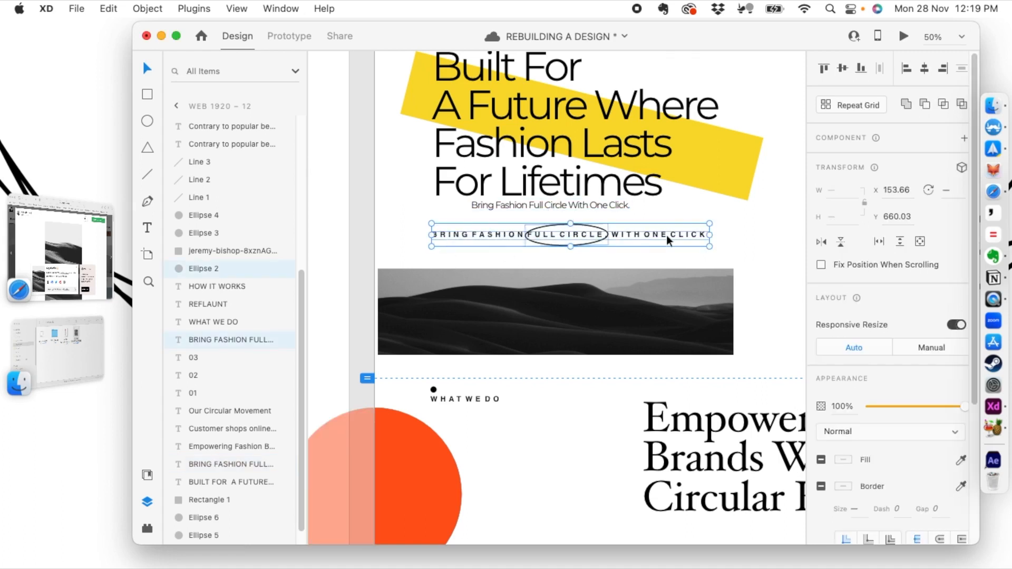
key(Delete)
click(526, 206)
drag(513, 207, 551, 230)
click(705, 227)
- Delete the small black dot above the WHAT WE DO label on the duplicated artboard
scroll(705, 225, down, 5)
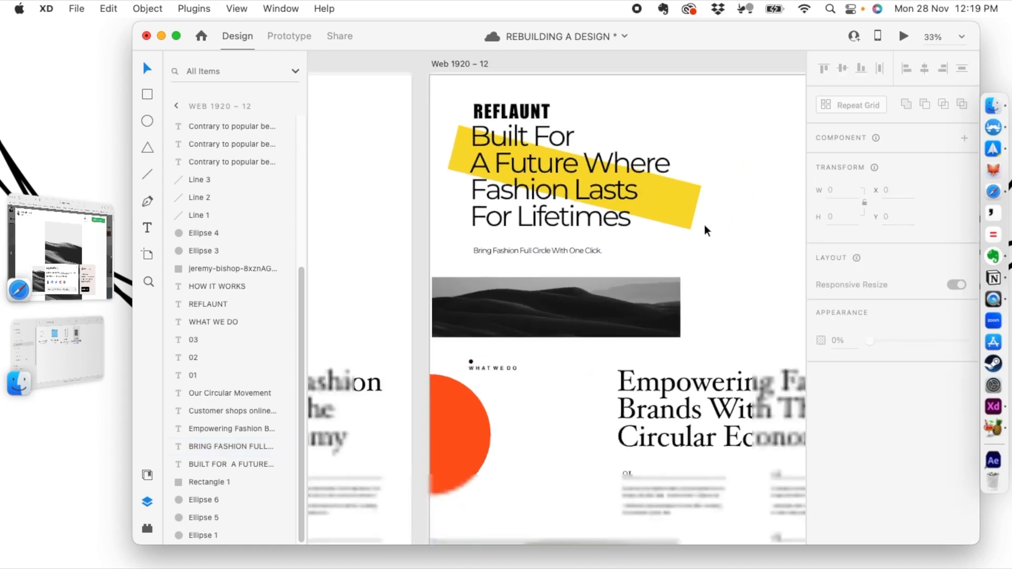
scroll(452, 218, left, 5)
scroll(452, 218, right, 5)
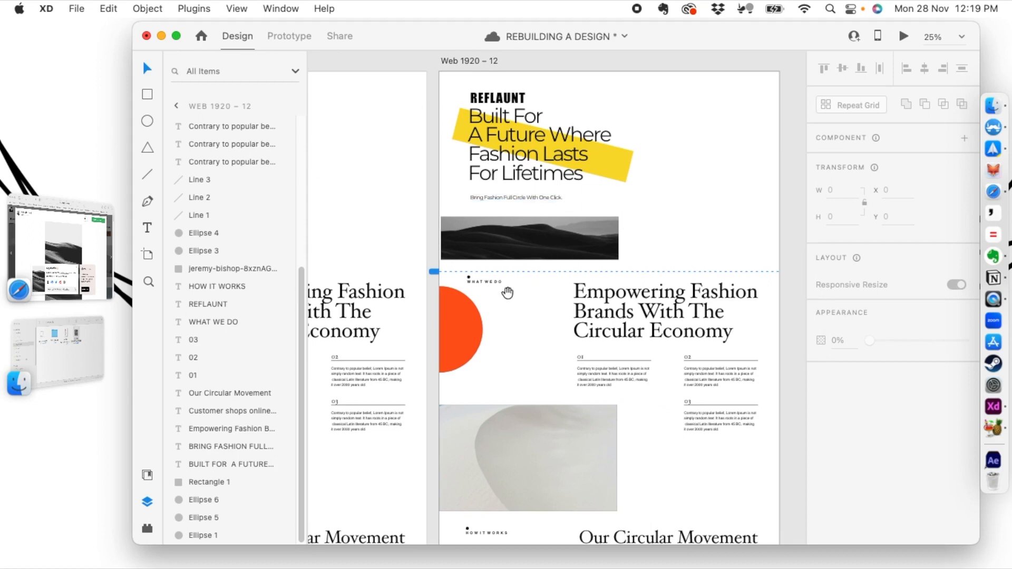
mouse_move(511, 305)
mouse_down()
mouse_move(499, 258)
mouse_move(512, 315)
mouse_up()
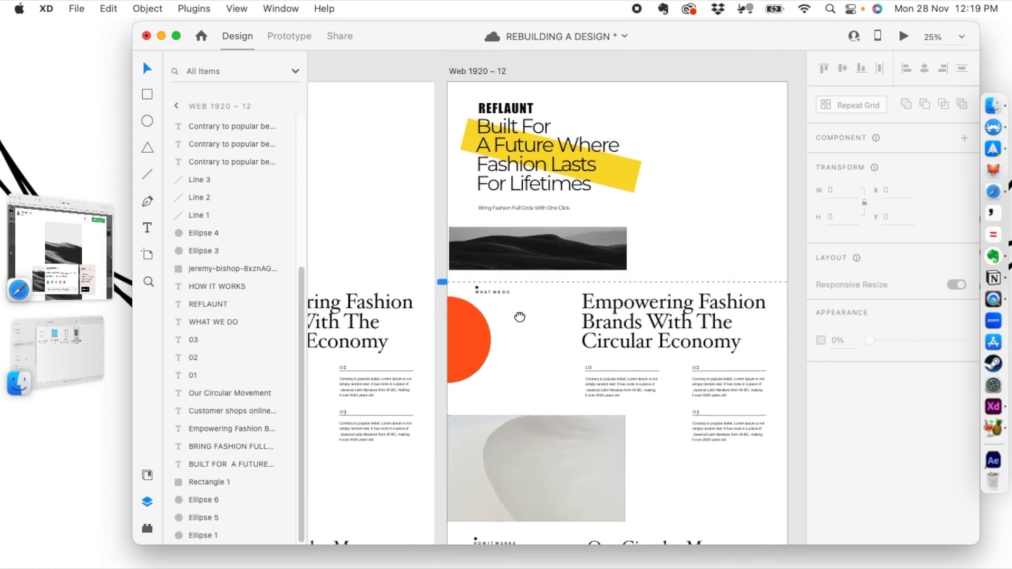
key(super+plus)
drag(480, 294, 531, 337)
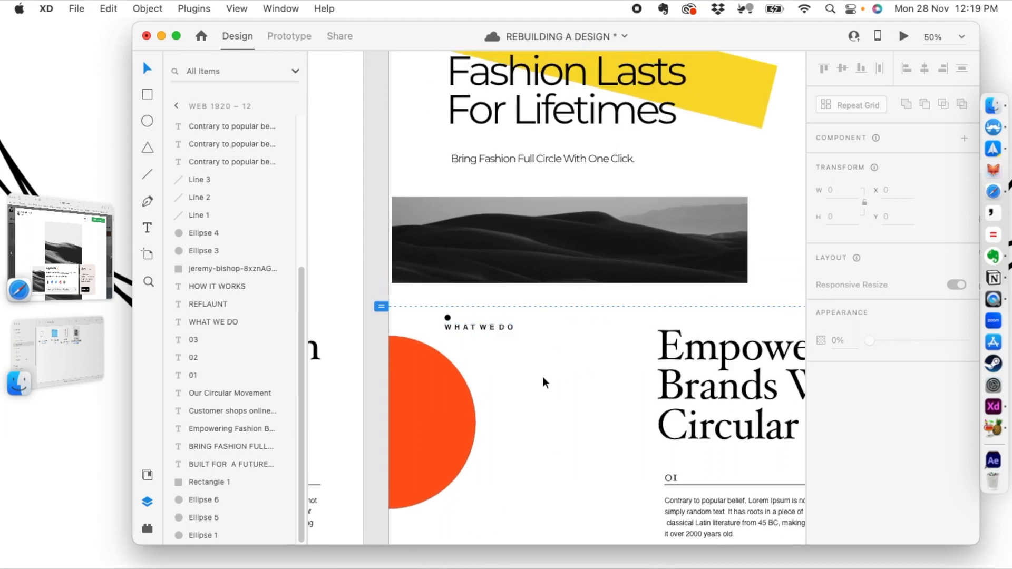
click(448, 318)
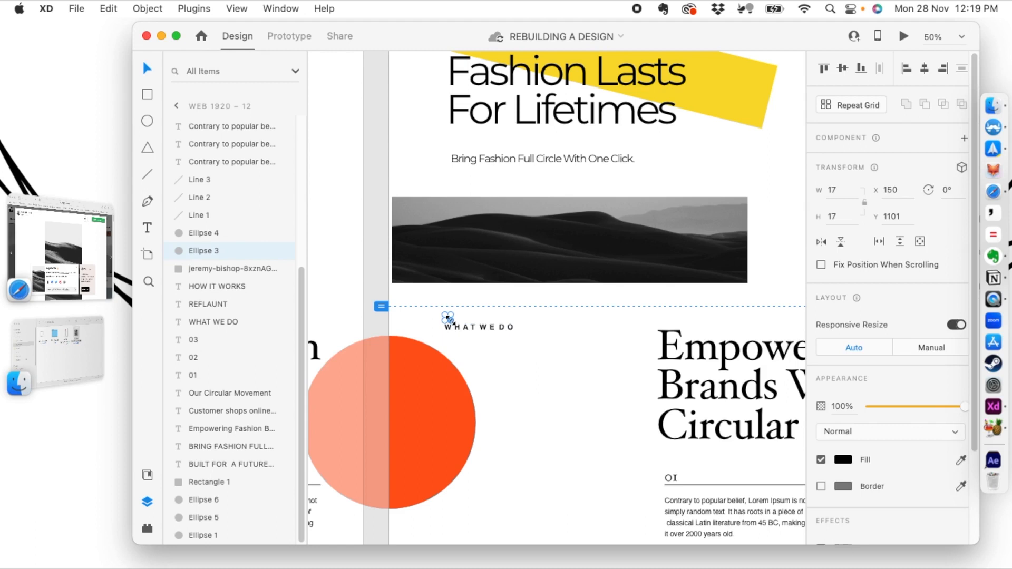
key(Delete)
- Retype the WHAT WE DO label and set its font to Impact
click(460, 328)
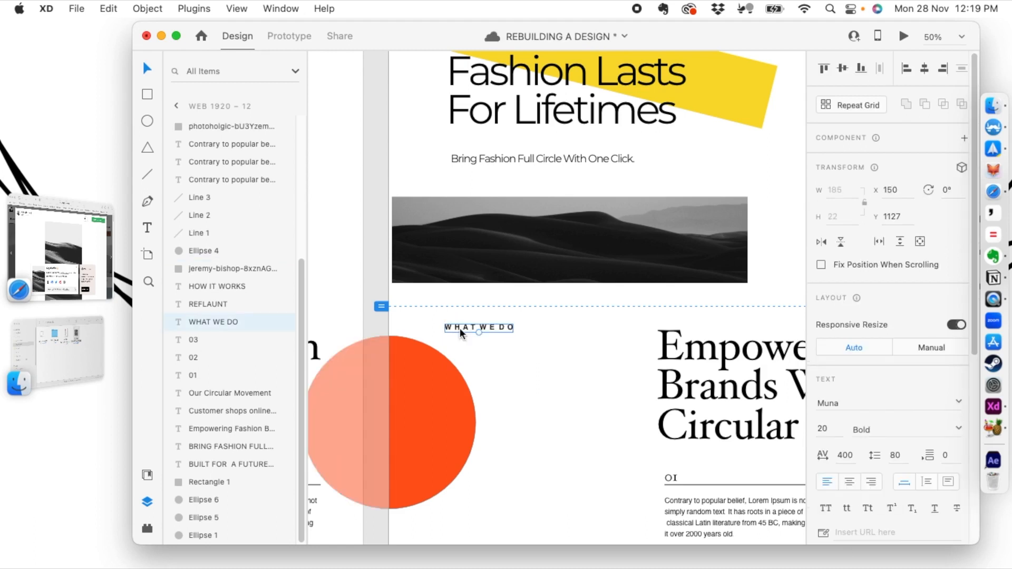
drag(397, 229, 435, 190)
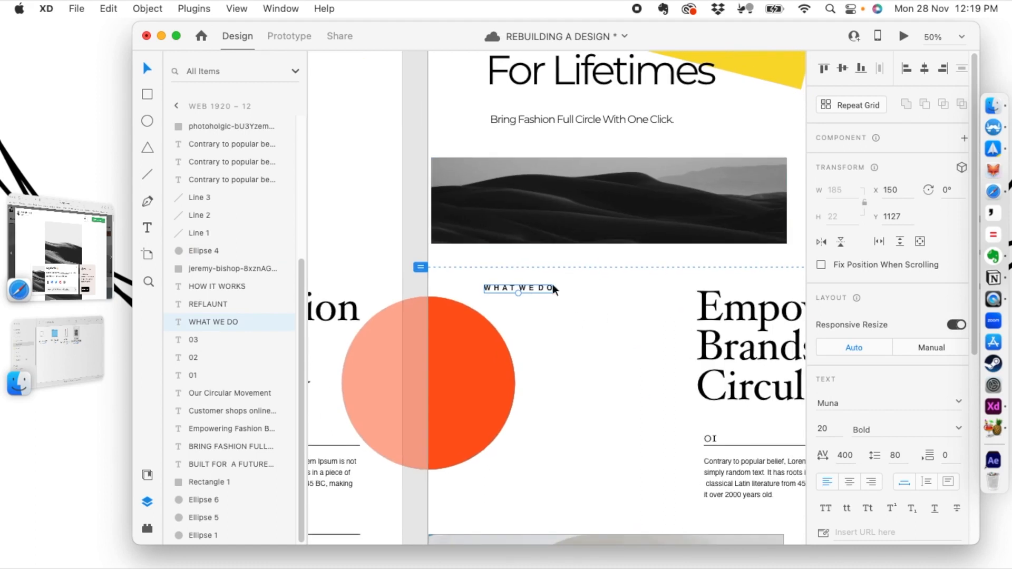
double_click(502, 286)
text(WHAT WE D)
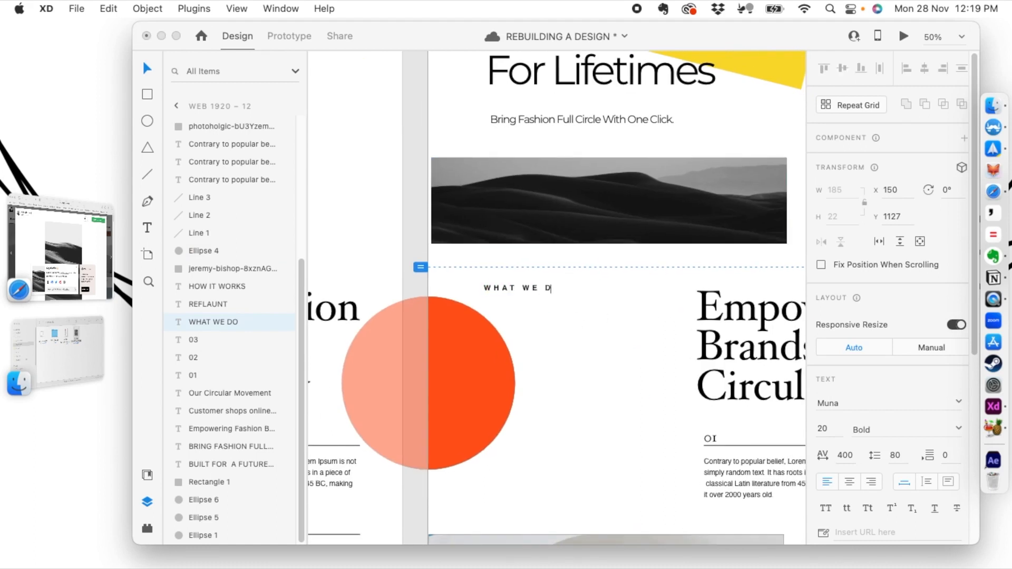
key(Escape)
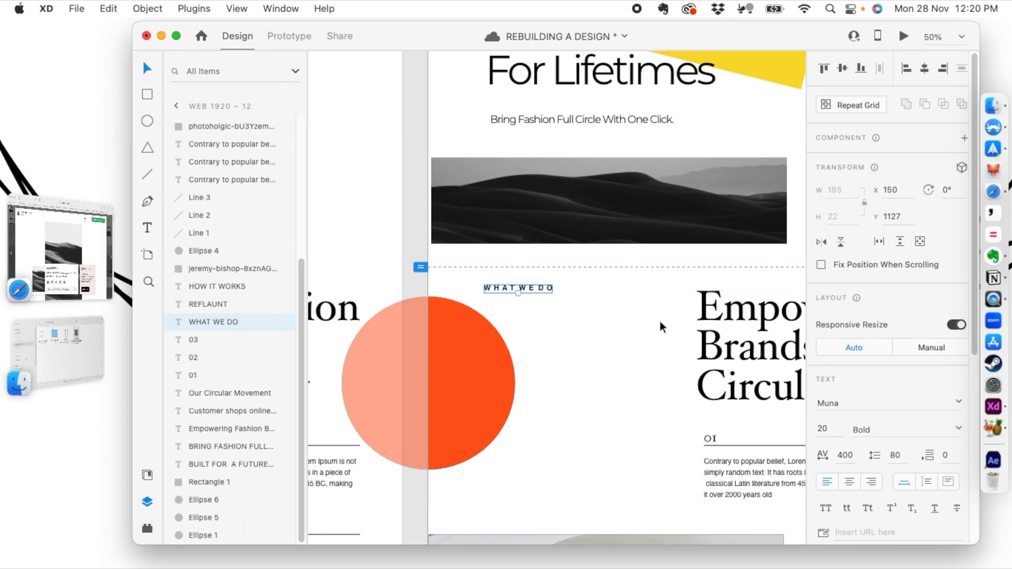
scroll(660, 324, up, 5)
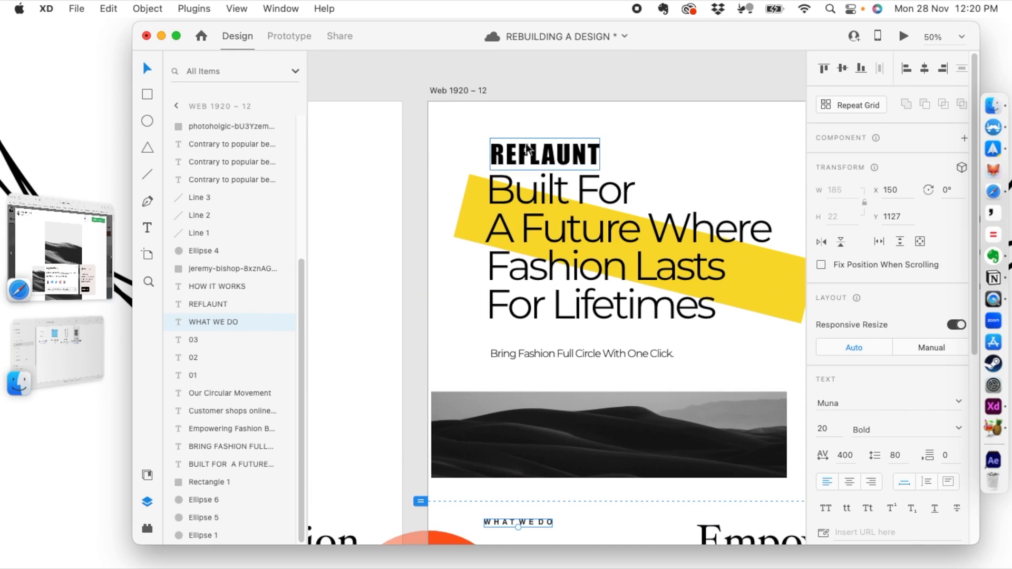
scroll(588, 329, down, 3)
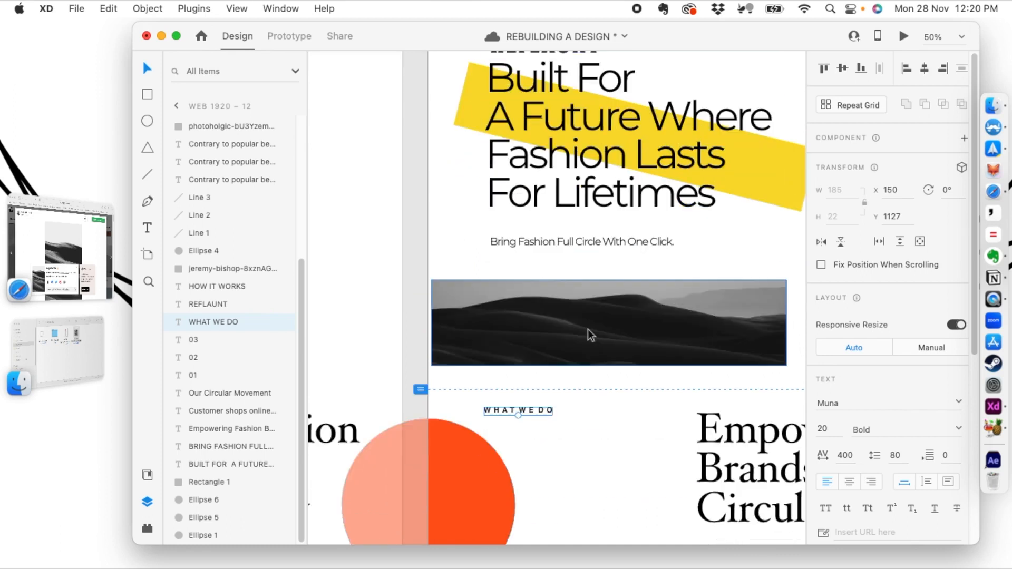
click(958, 402)
text(Impact)
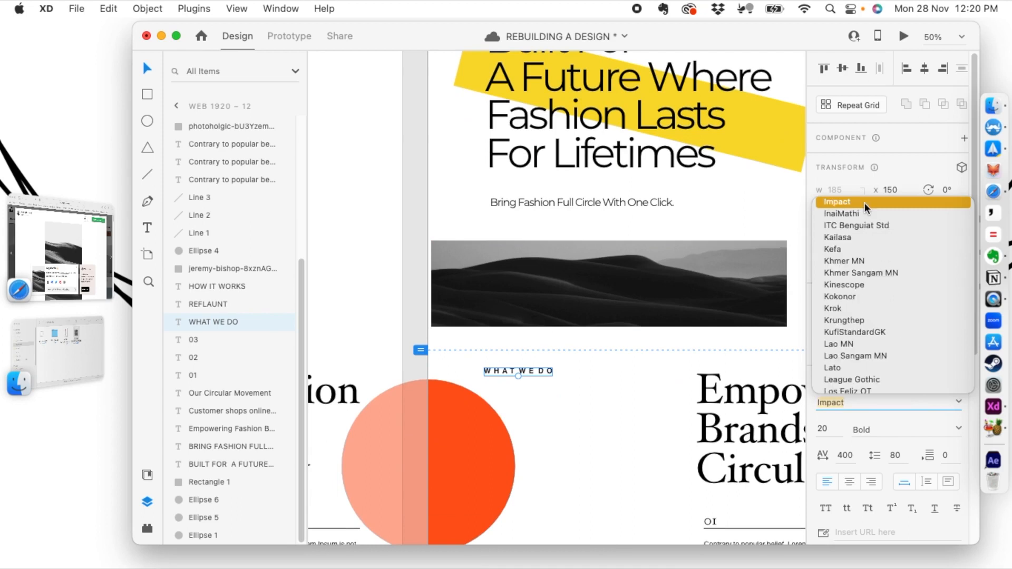
click(845, 205)
scroll(926, 399, down, 1)
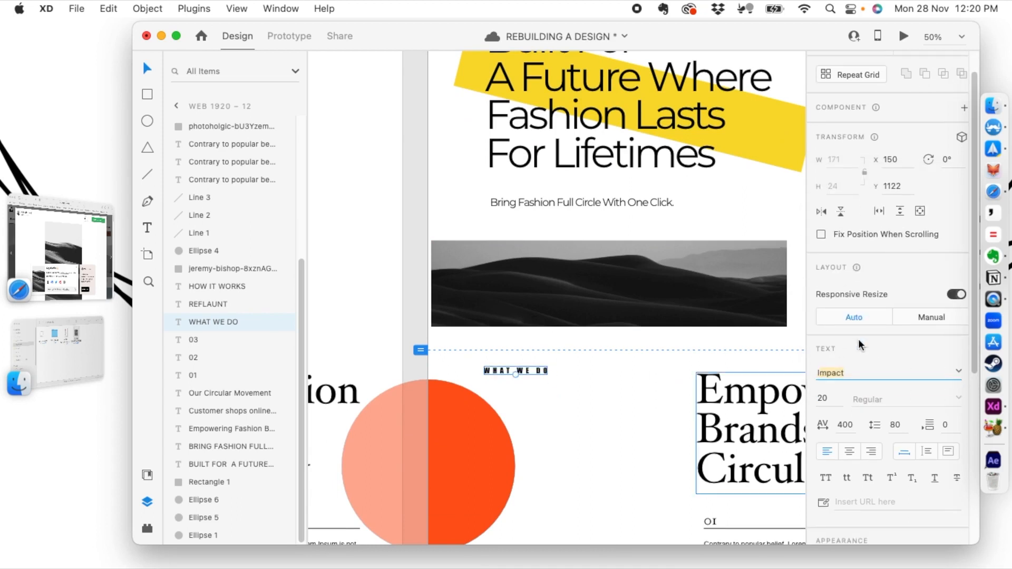
- Set the WHAT WE DO label's character spacing to 90 and enlarge it to size 32, aligned with the main heading's left edge
click(844, 425)
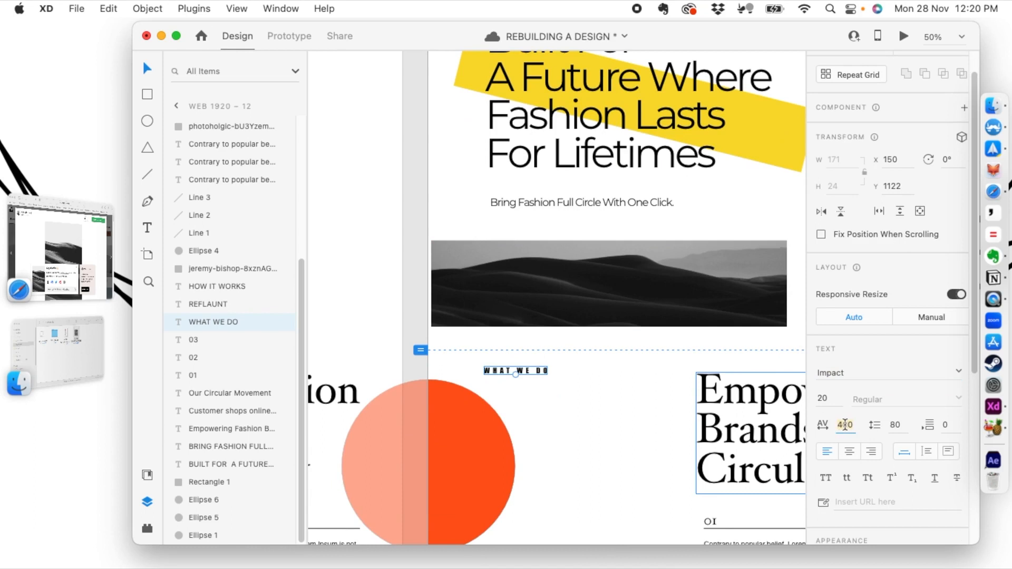
text(90)
key(Return)
drag(503, 374, 519, 378)
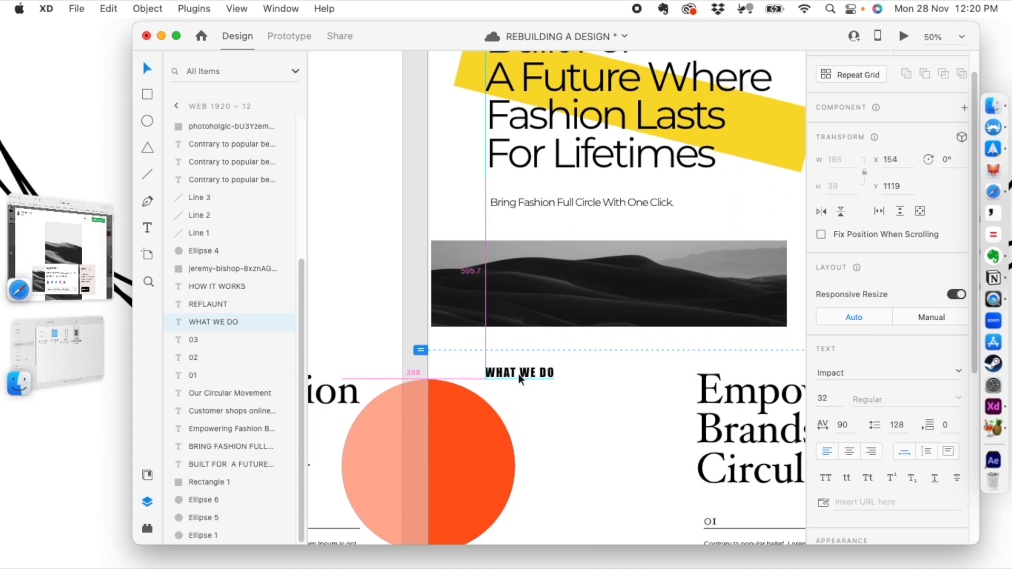
click(578, 429)
- Change the font of the "Empowering Fashion Brands With The Circular Economy" heading to Gill Sans
scroll(571, 406, up, 3)
scroll(570, 405, down, 1)
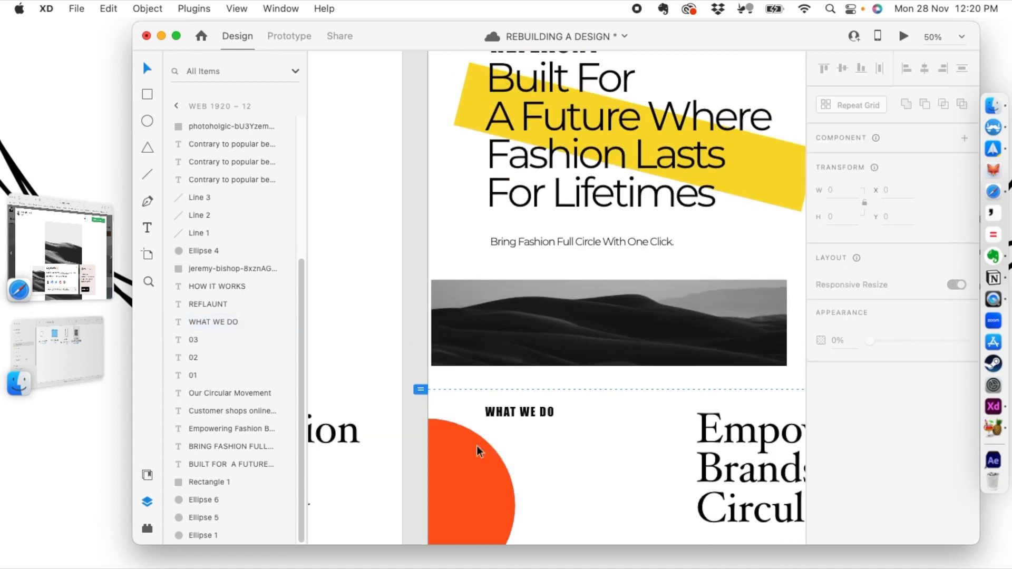
key(super+minus)
key(super+minus)
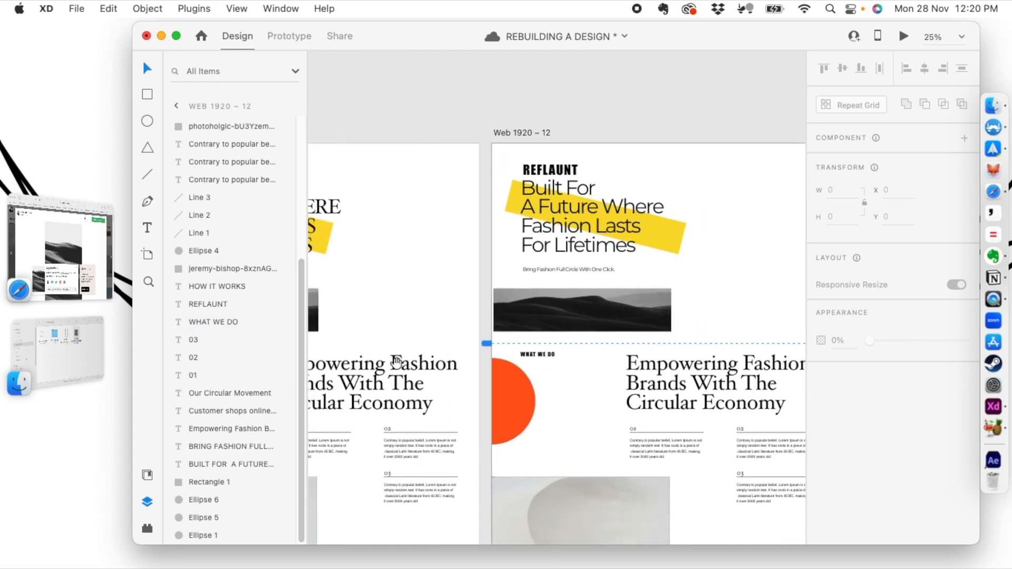
drag(395, 362, 556, 308)
scroll(351, 305, right, 5)
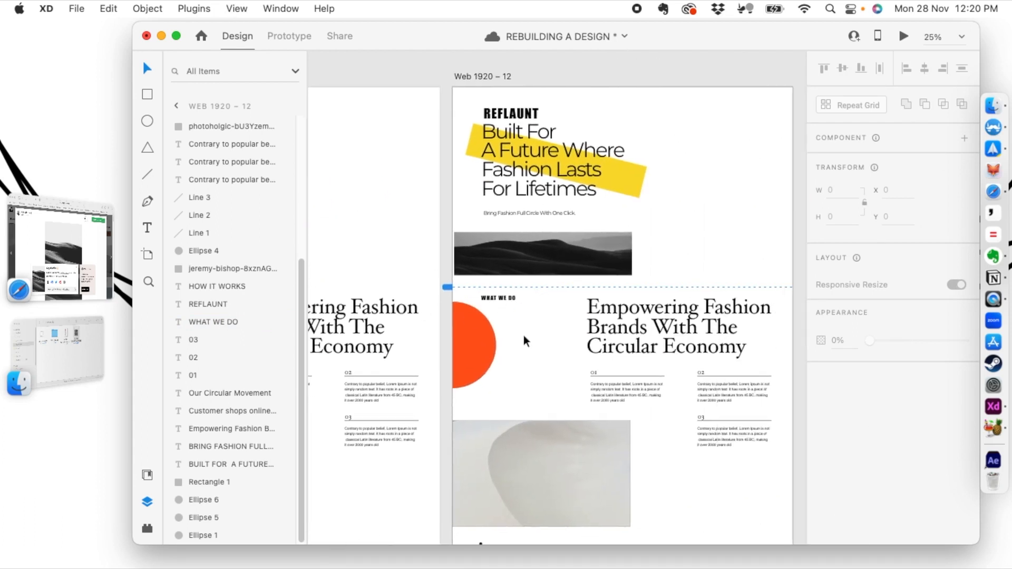
scroll(498, 327, right, 3)
click(564, 316)
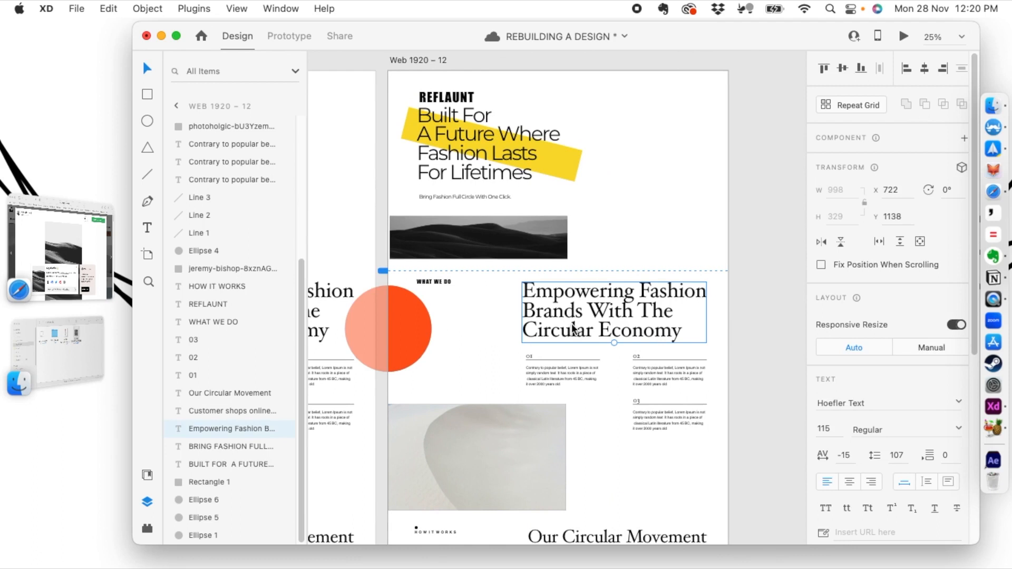
click(957, 402)
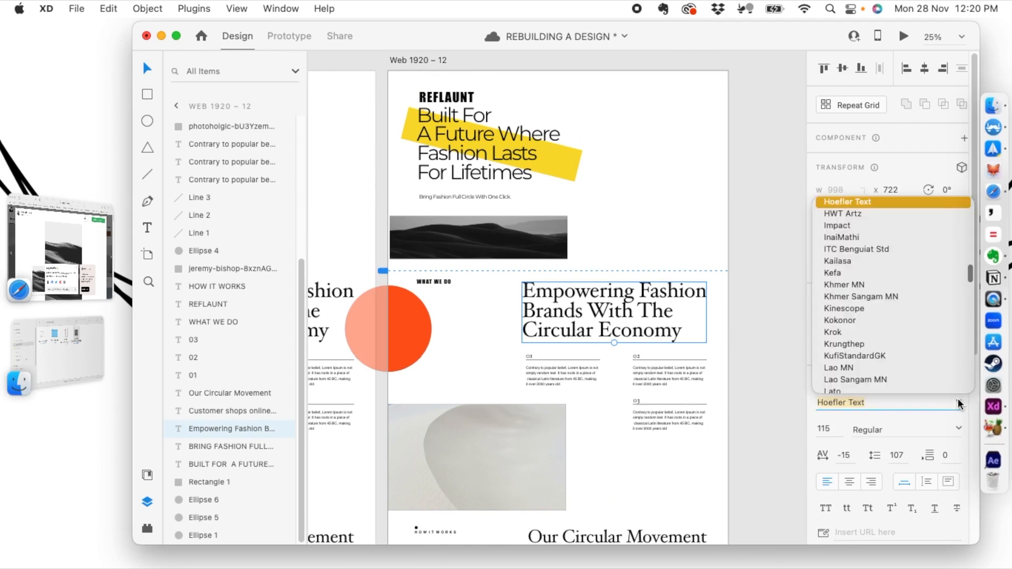
scroll(889, 322, down, 2)
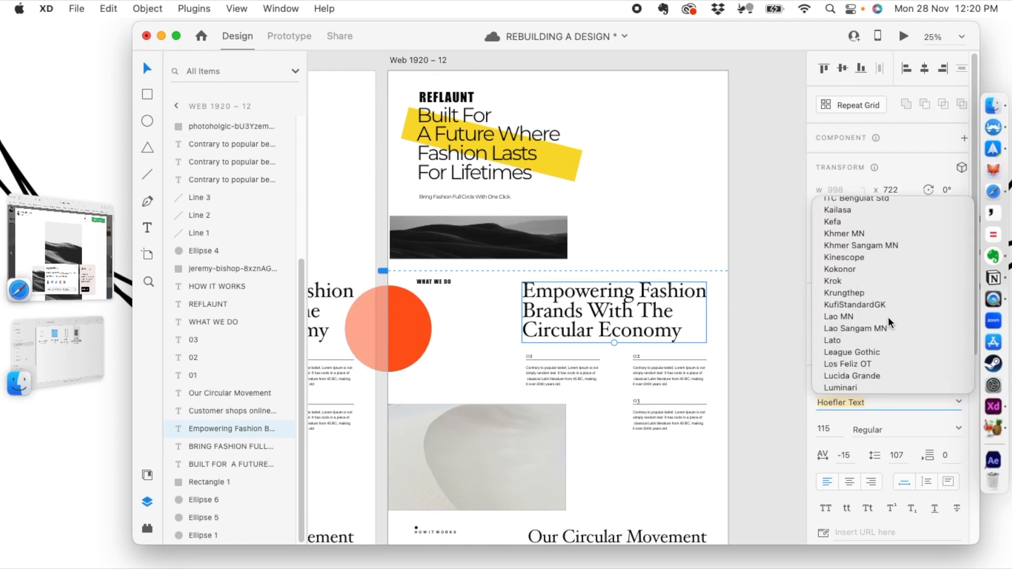
text(g)
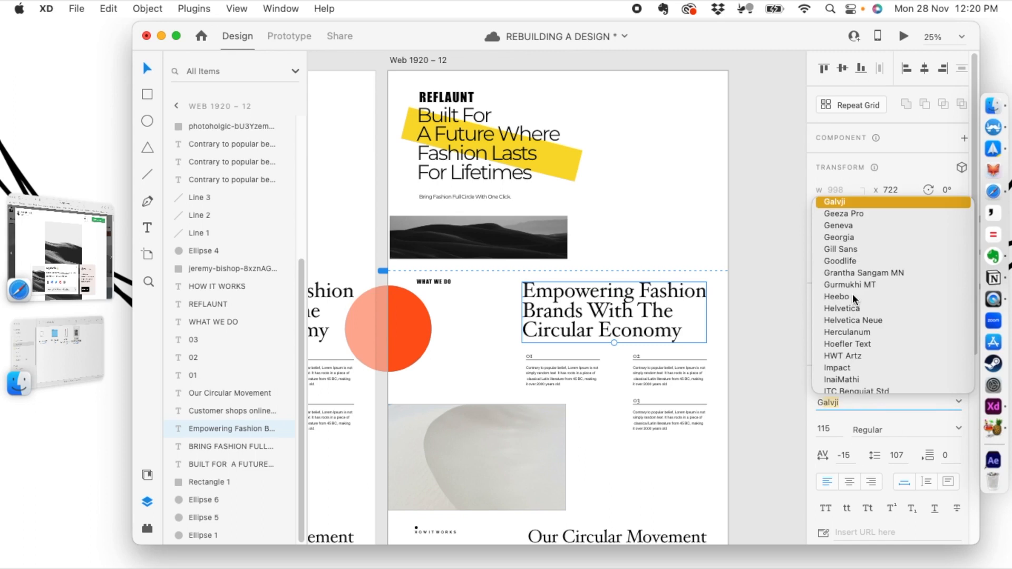
click(850, 251)
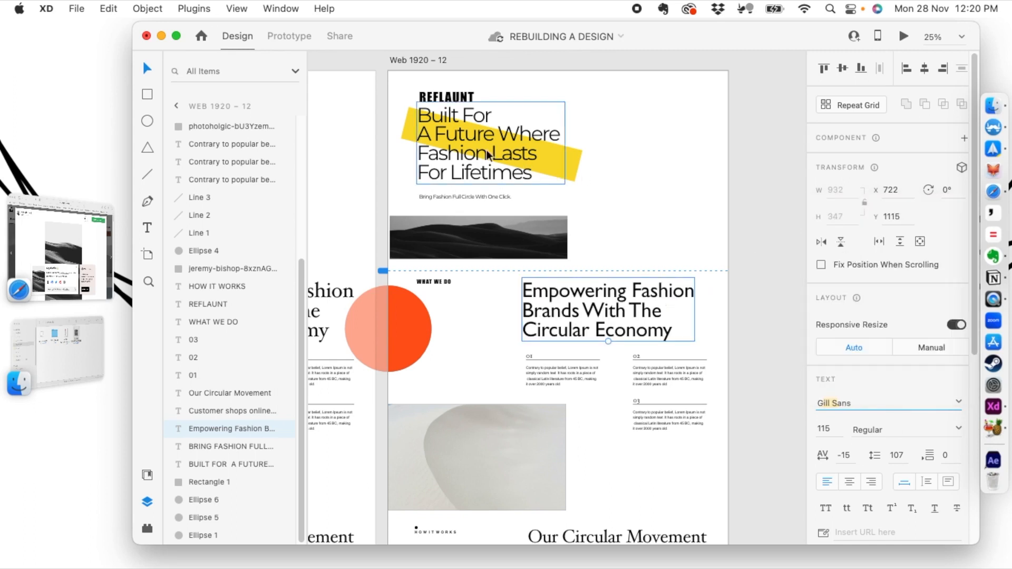
- Shrink the "Empowering Fashion" heading slightly and line up its left edge with the 01 column beneath it
drag(607, 343, 608, 333)
drag(607, 285, 594, 306)
click(484, 341)
- Try the Didot and Futura fonts on the paragraph under 01 in the Empowering Fashion section
key(super+equal)
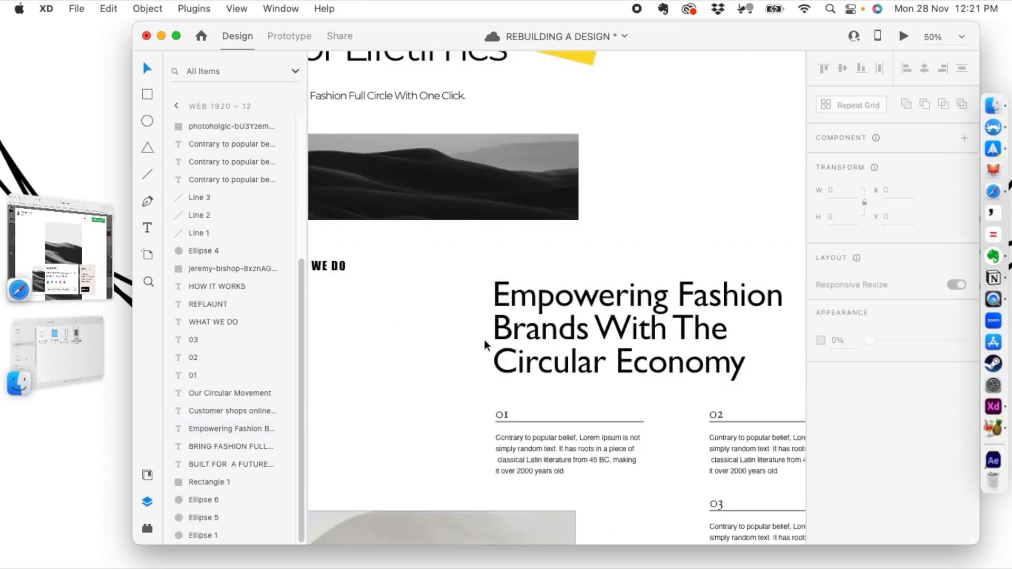
scroll(448, 343, down, 5)
click(466, 269)
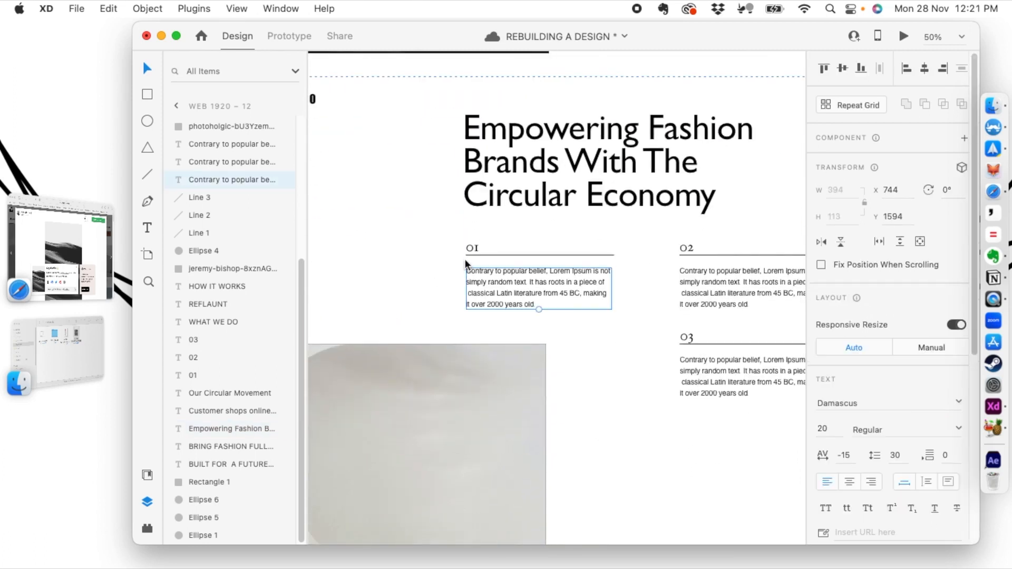
shift+click(738, 290)
click(959, 402)
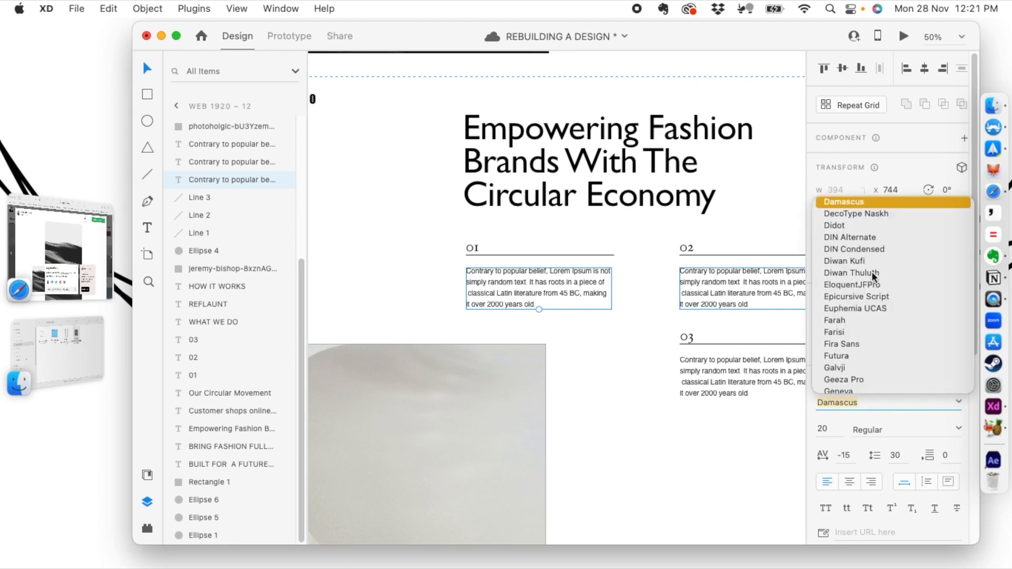
click(844, 225)
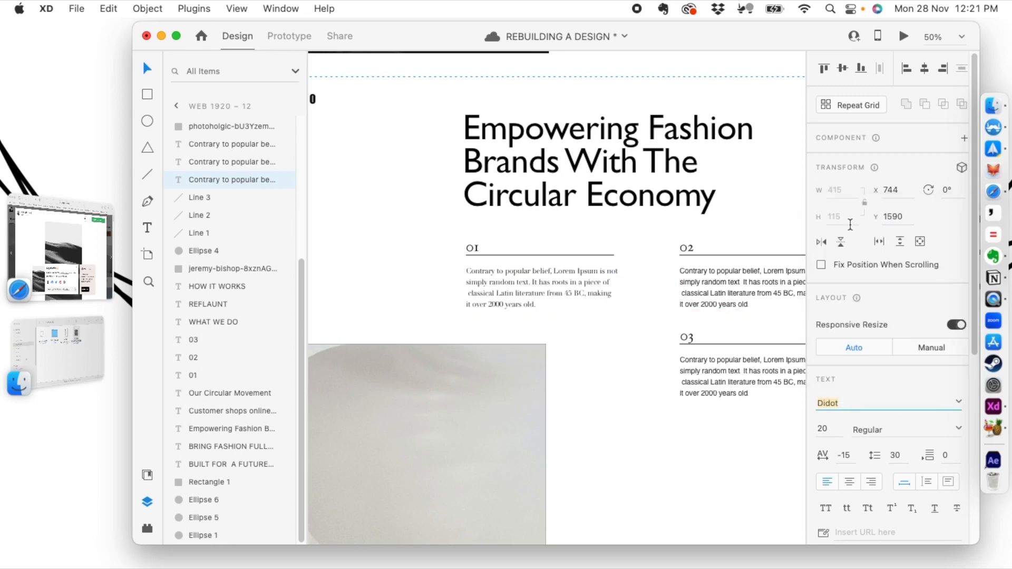
click(959, 401)
scroll(896, 377, down, 3)
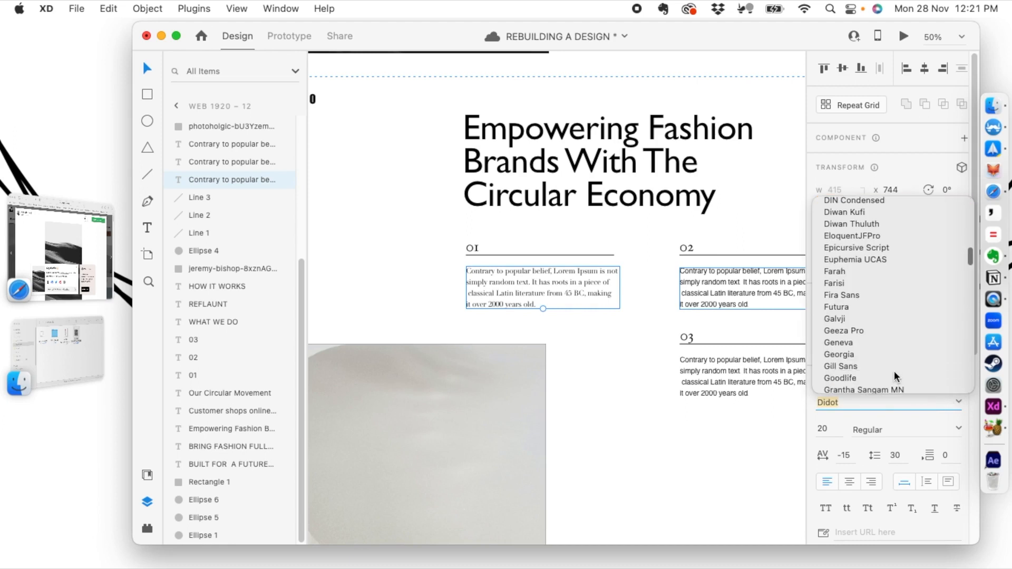
click(837, 310)
scroll(963, 340, down, 2)
- Try Gill Sans on the paragraph under 01 and enlarge the text to size 22
click(960, 343)
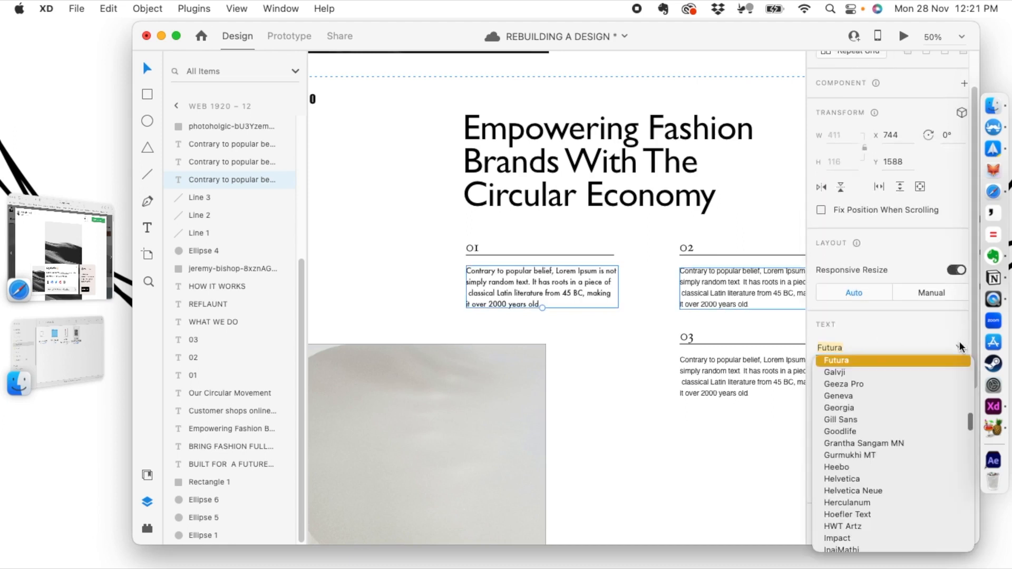
scroll(893, 345, down, 1)
click(958, 317)
scroll(881, 378, down, 2)
click(840, 349)
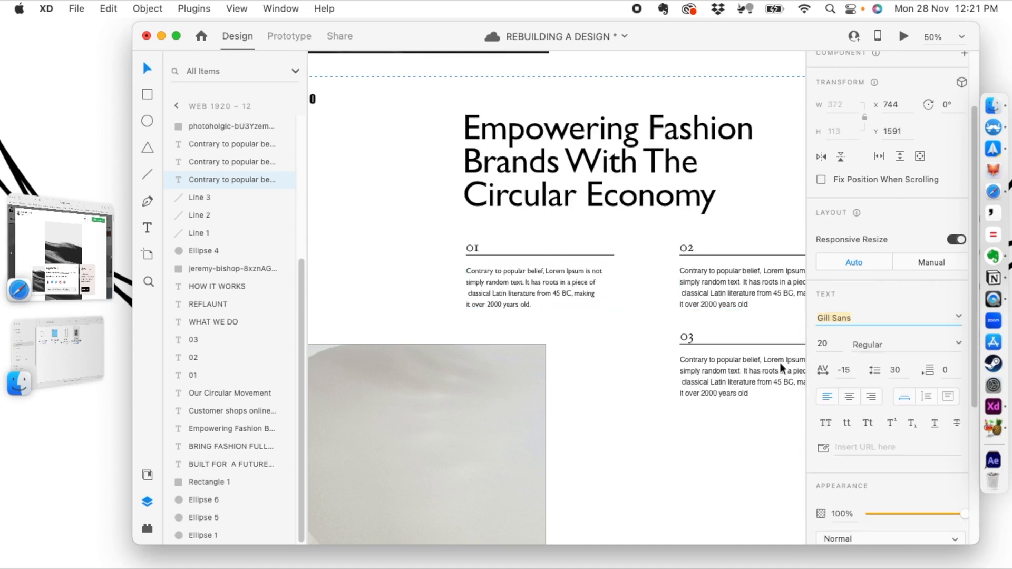
scroll(596, 340, up, 5)
scroll(555, 311, down, 3)
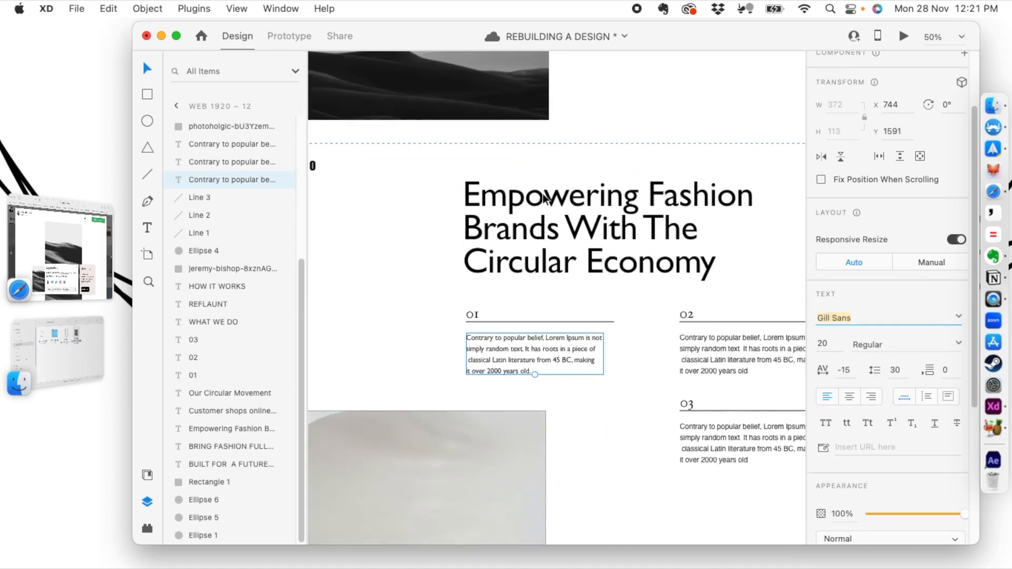
drag(533, 374, 505, 349)
click(564, 281)
click(560, 356)
scroll(926, 326, down, 1)
- Try the Kailasa and Monarcha fonts on the paragraph under 01
click(959, 372)
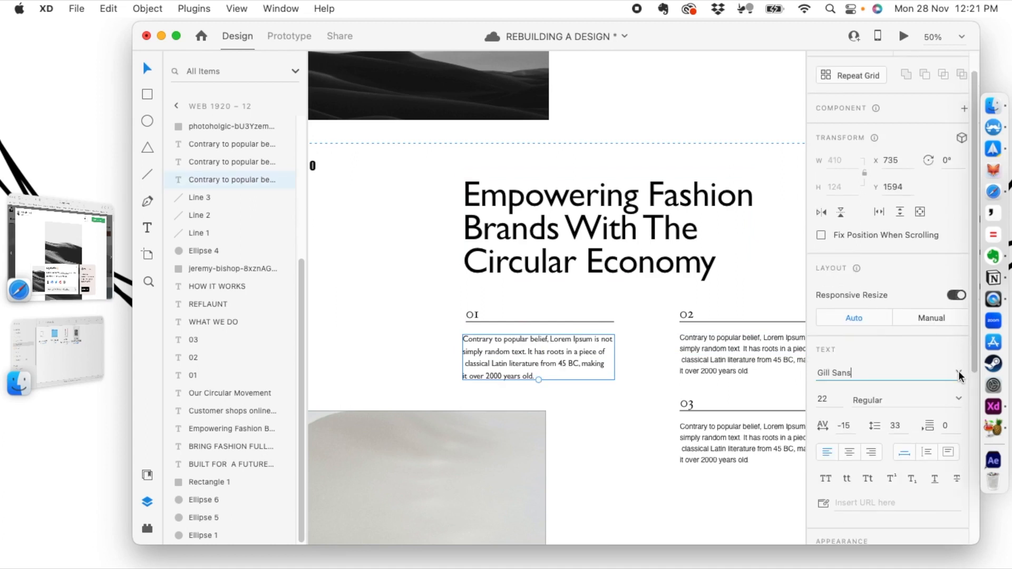
scroll(875, 332, down, 3)
click(838, 305)
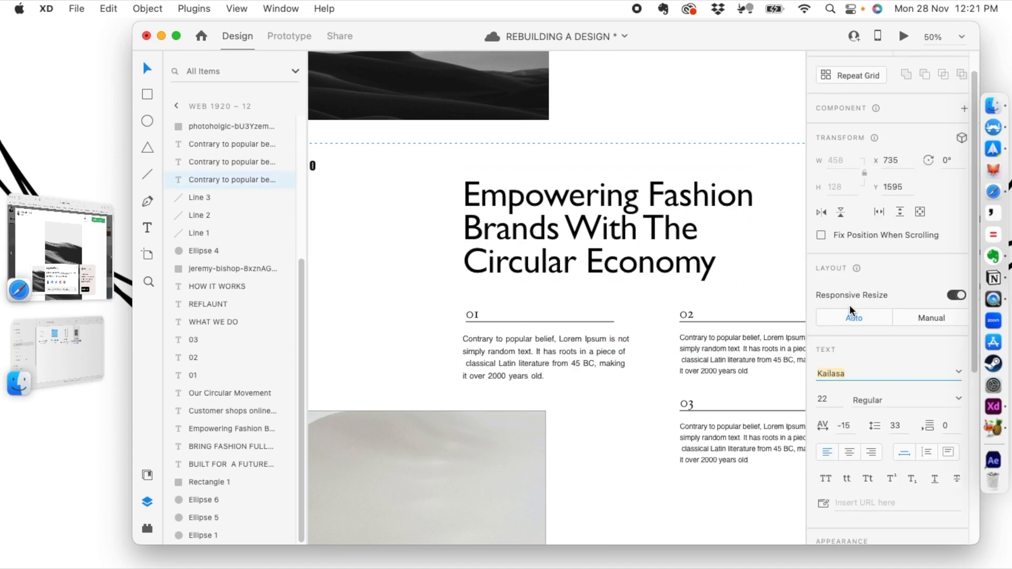
click(958, 373)
scroll(875, 331, down, 5)
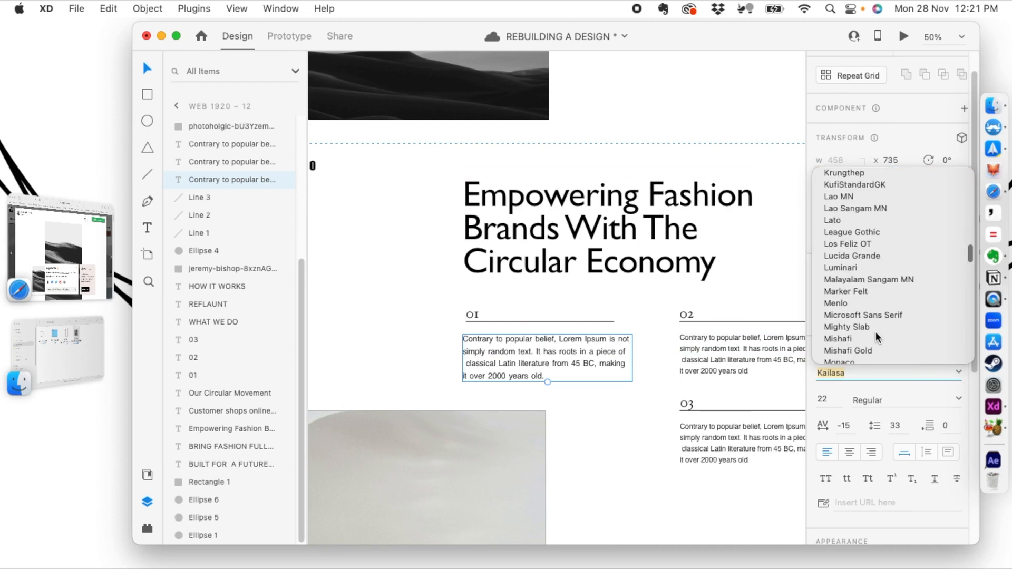
click(859, 337)
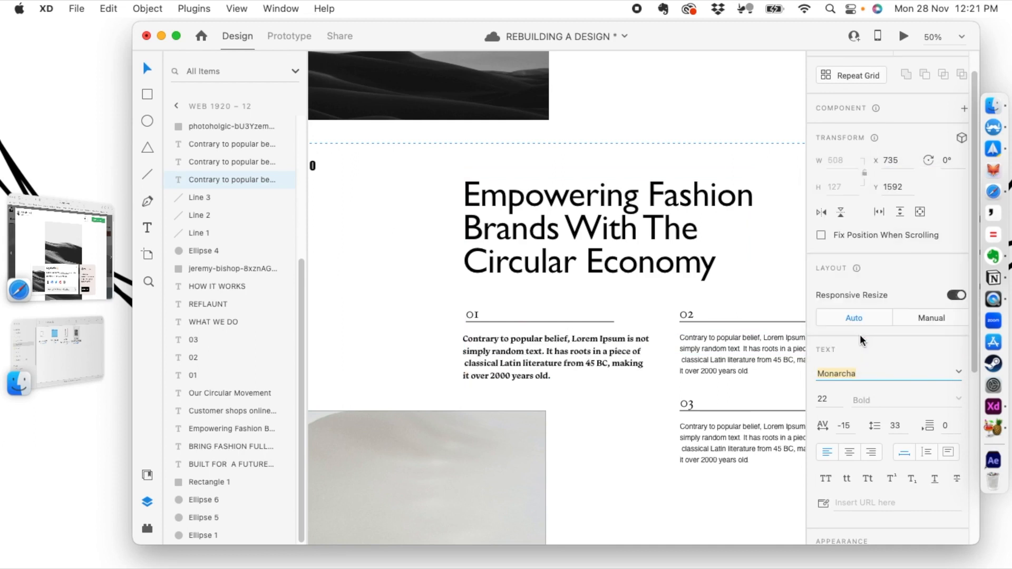
- Try the Poleno and Sana fonts on the paragraph under 01
click(959, 372)
scroll(882, 328, down, 5)
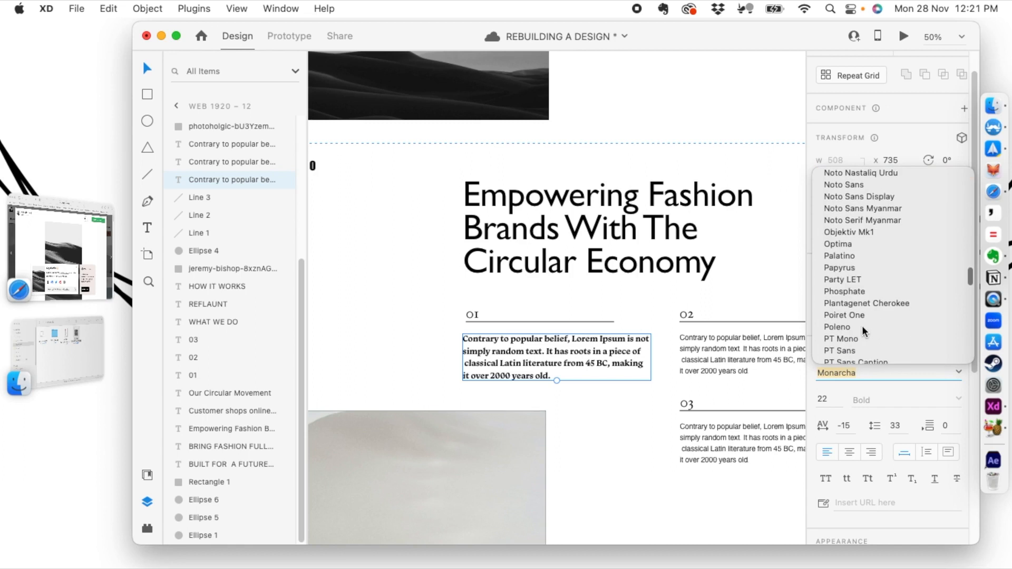
click(864, 326)
click(960, 372)
scroll(860, 316, down, 3)
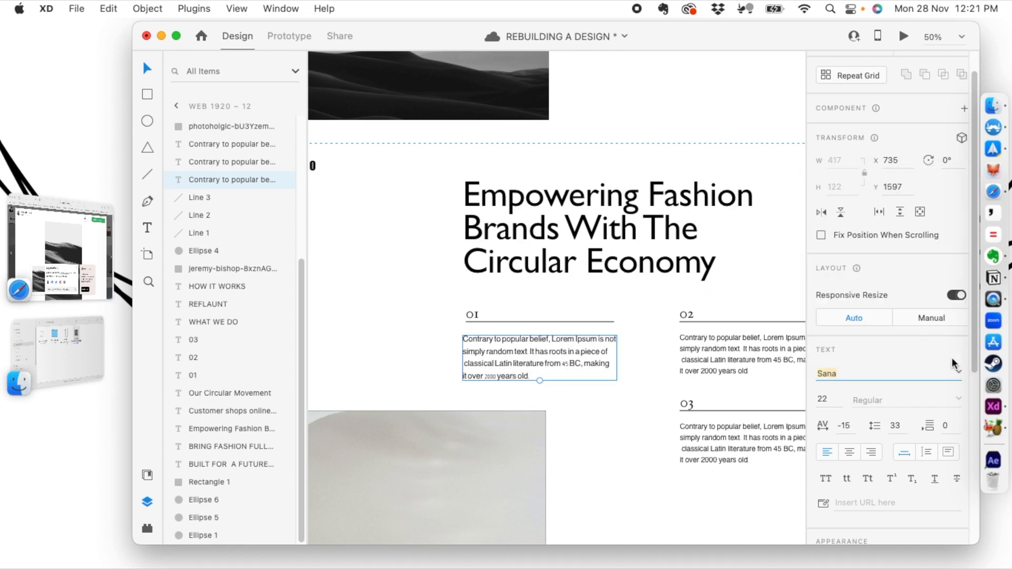
- Change the font of the paragraph under 01 to Times New Roman
click(958, 372)
scroll(897, 350, down, 3)
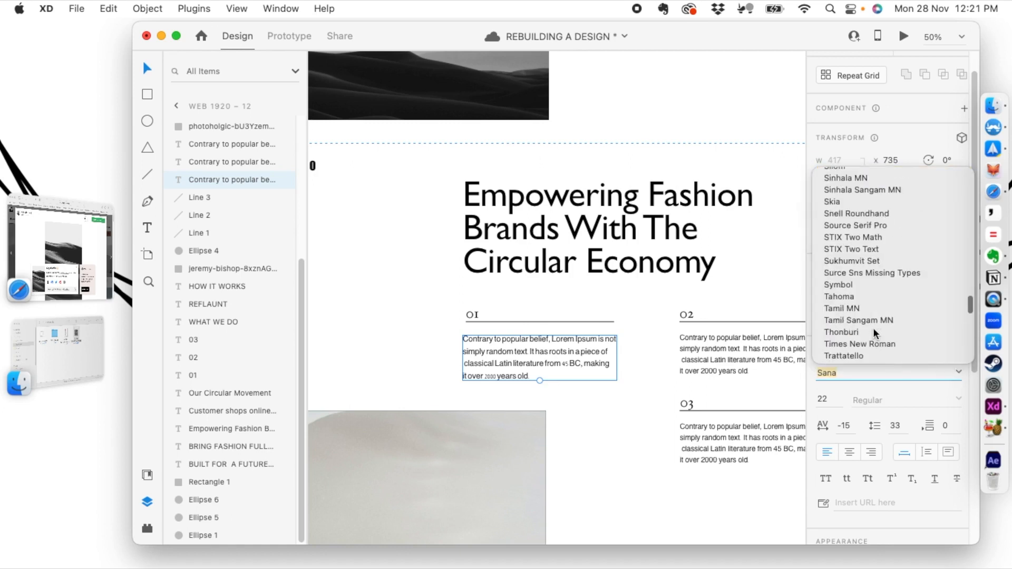
click(847, 344)
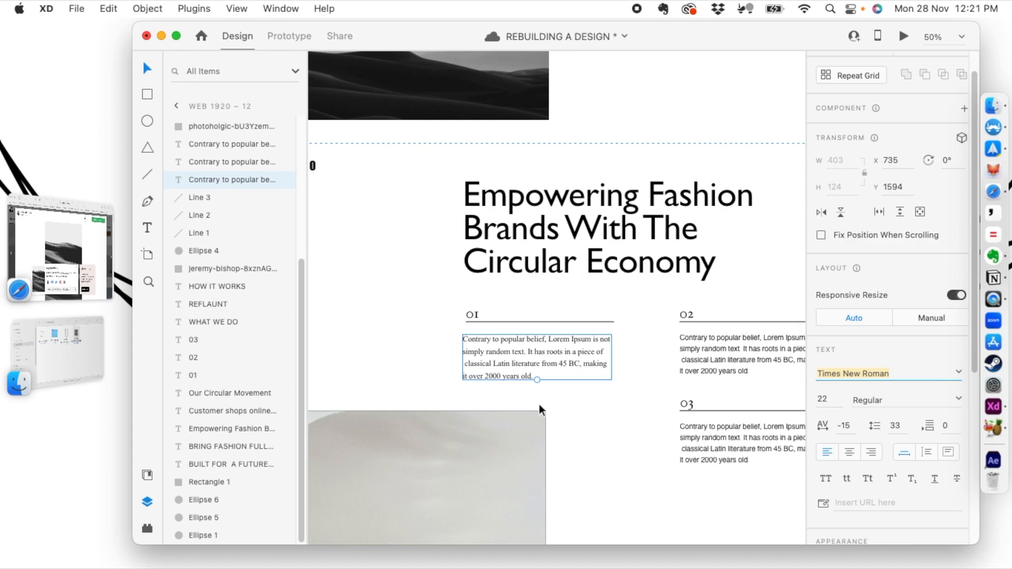
- Enlarge the paragraph under 01 to size 26 and line up its left edge with the 01 numeral
drag(536, 380, 573, 360)
click(629, 367)
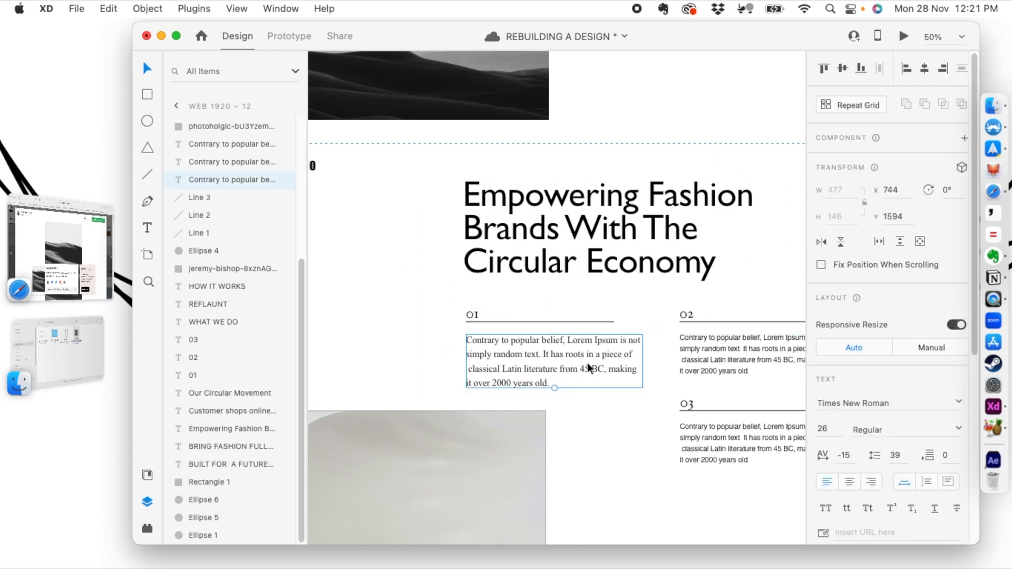
click(637, 429)
click(582, 357)
key(super+minus)
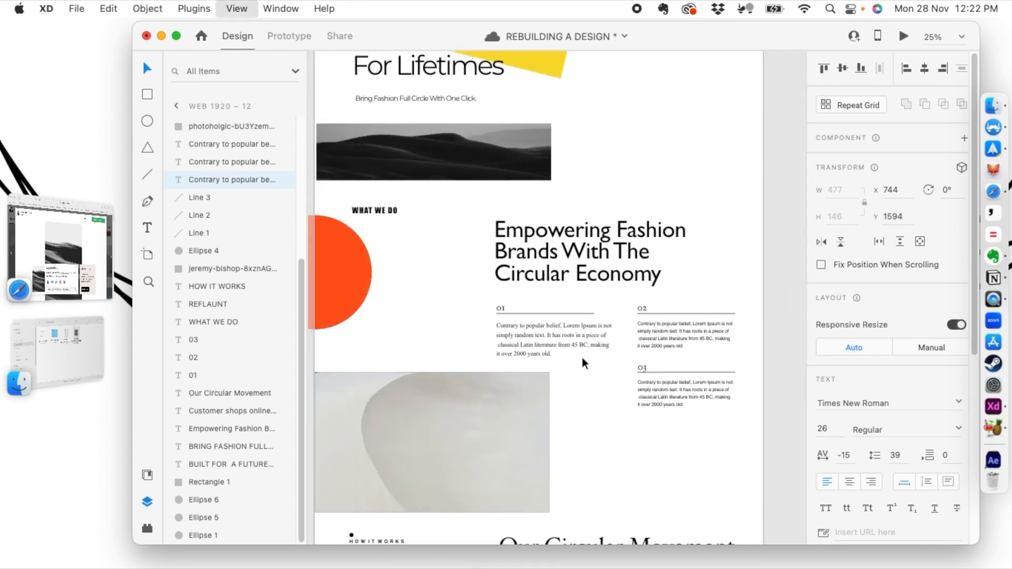
key(super+equal)
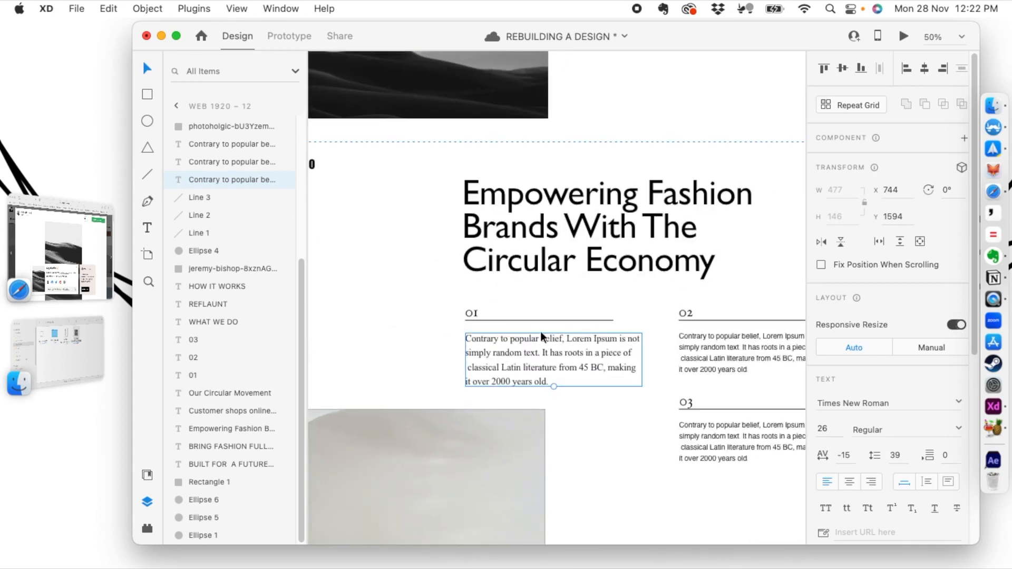
click(472, 314)
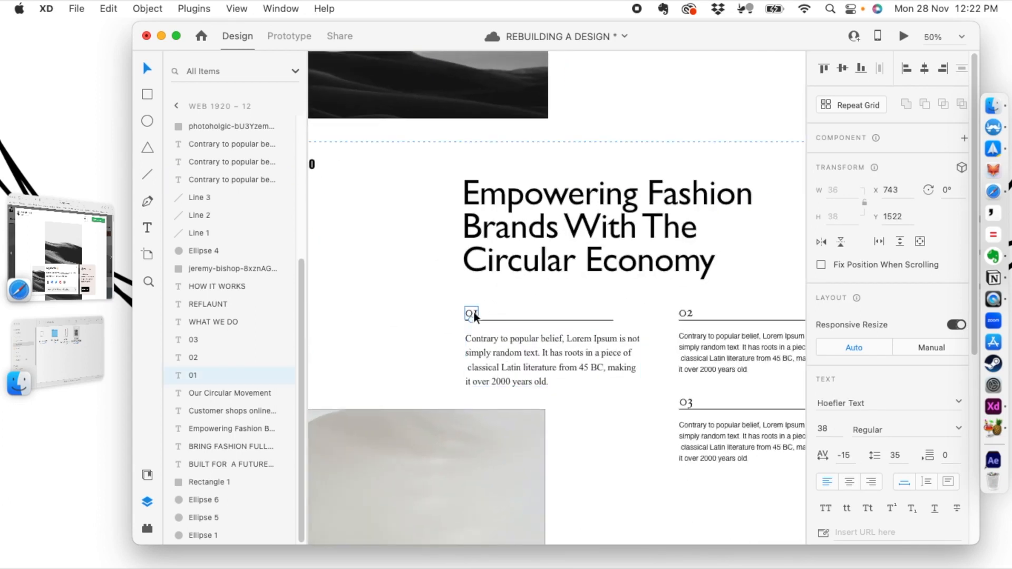
click(864, 403)
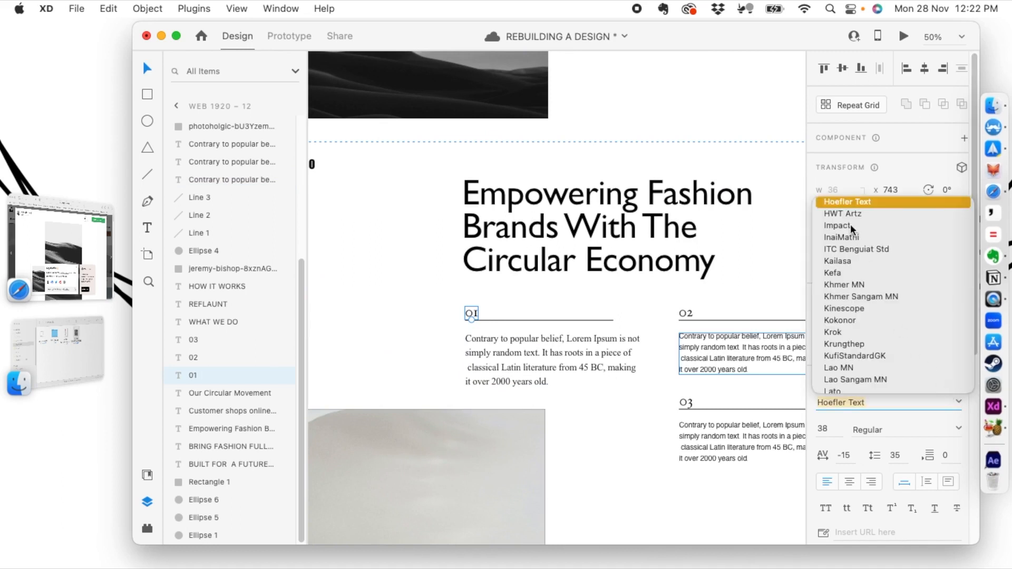
click(387, 231)
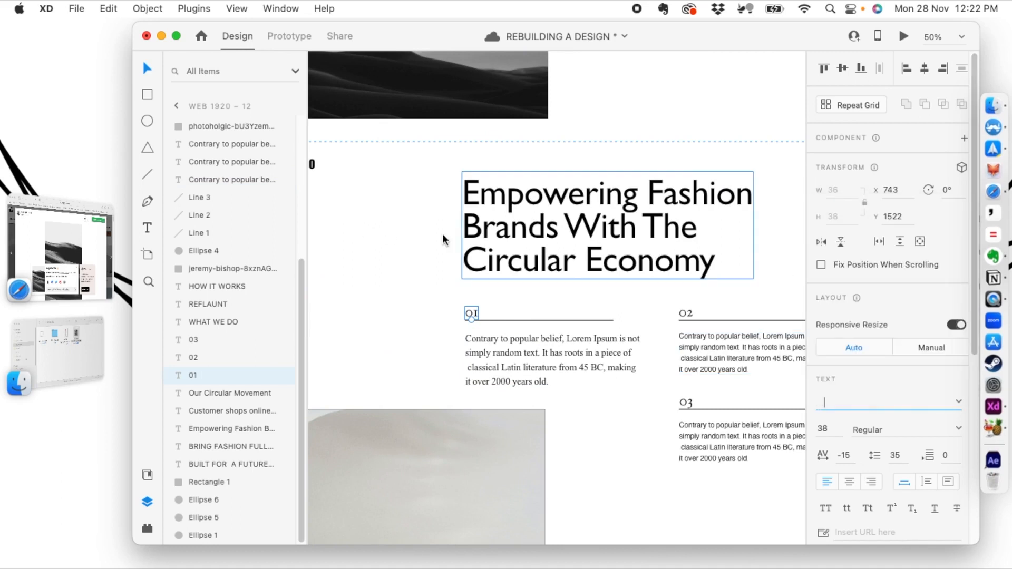
click(360, 201)
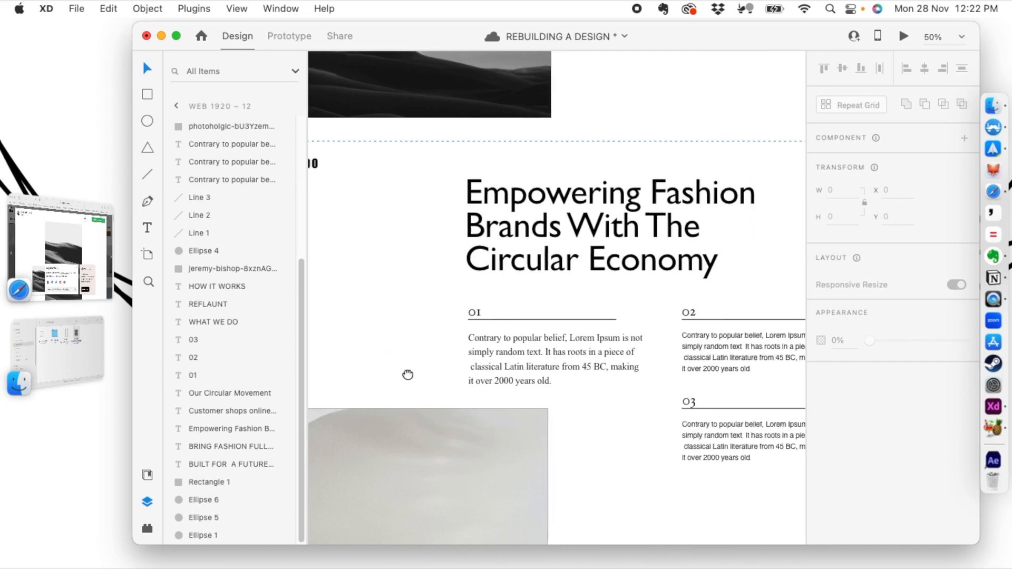
- Change the 01 numeral's font to Impact to match the WHAT WE DO label
scroll(430, 386, left, 3)
click(369, 155)
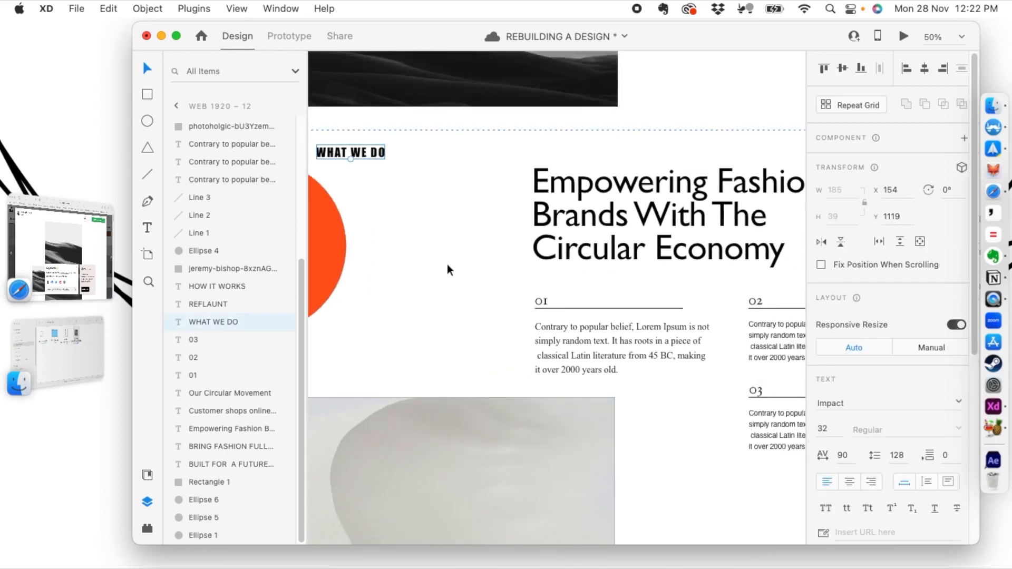
scroll(449, 269, right, 3)
click(464, 284)
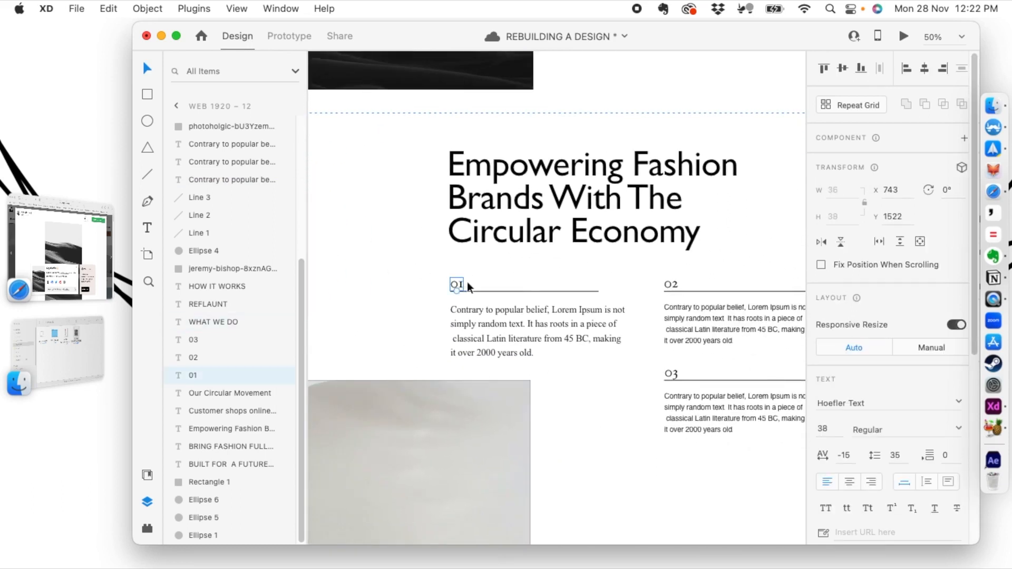
click(959, 401)
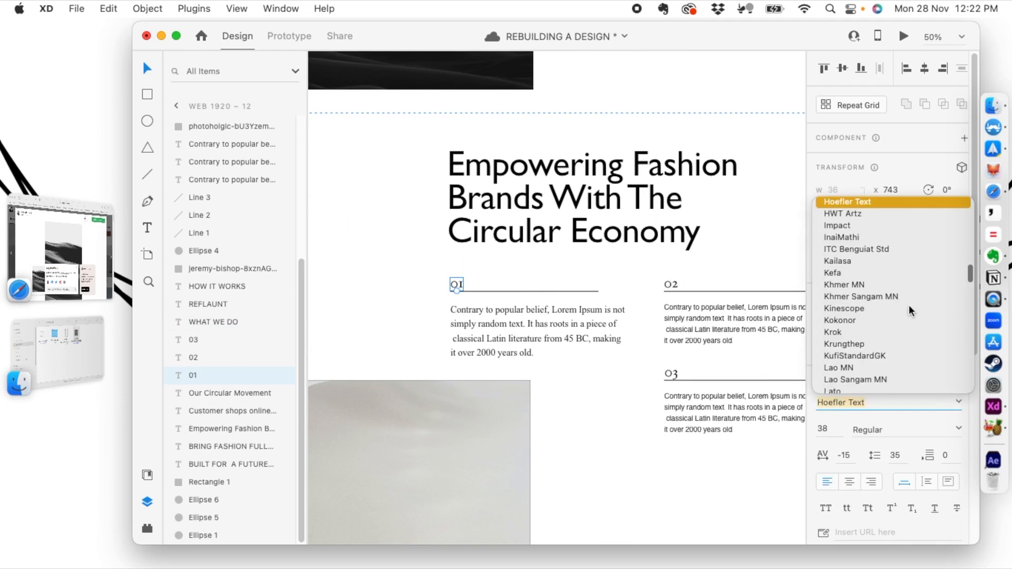
text(Impact)
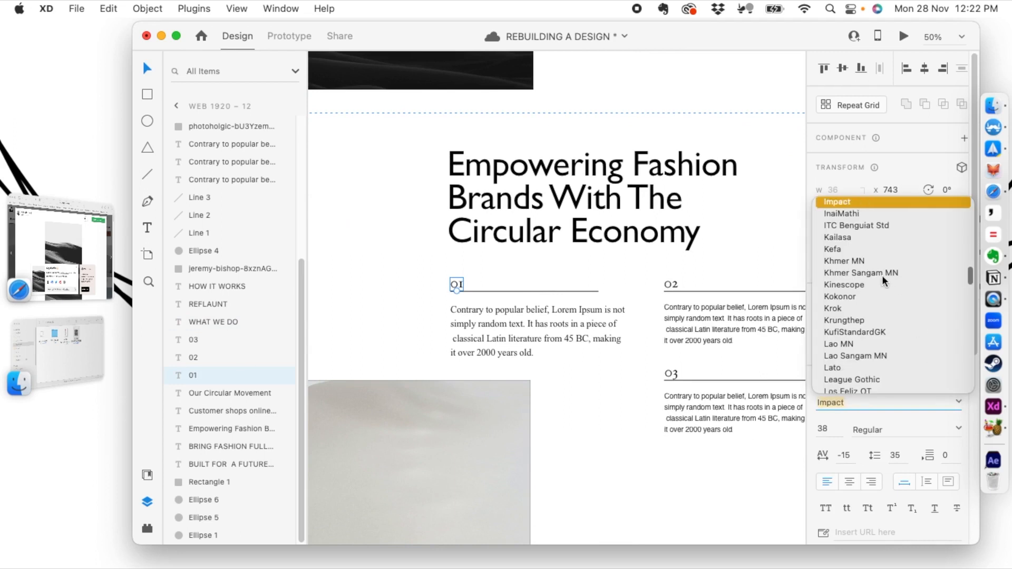
click(838, 201)
click(397, 270)
click(464, 288)
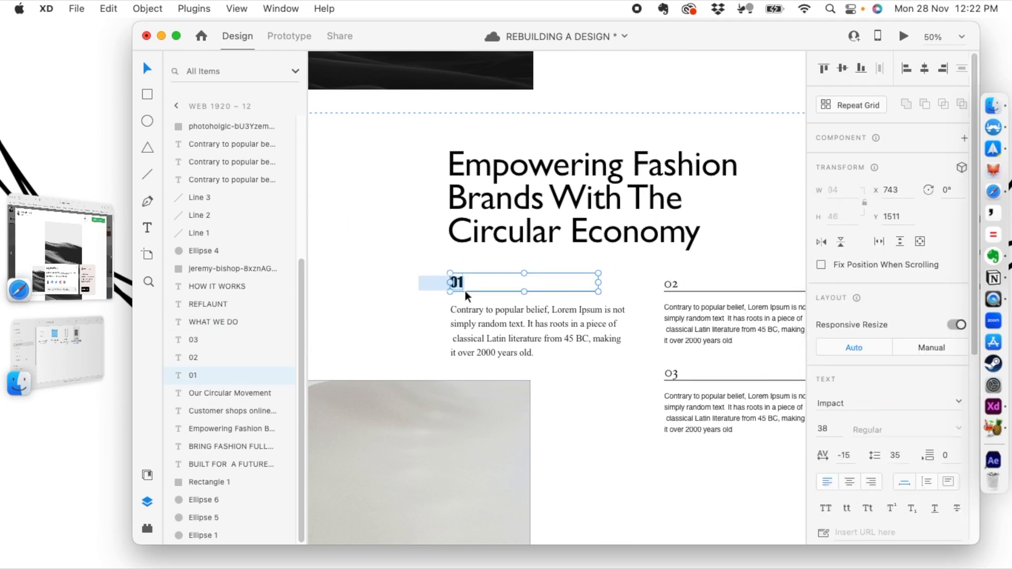
key(Escape)
- Change the font of the 02 and 03 numerals to Impact
click(673, 281)
shift+click(675, 375)
click(880, 399)
click(957, 401)
click(855, 228)
click(738, 236)
click(767, 245)
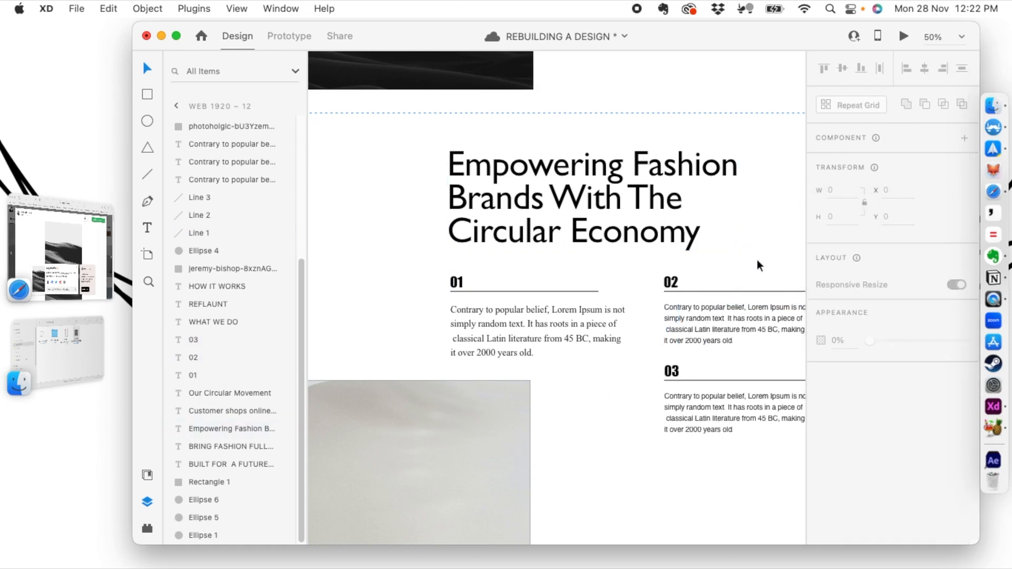
- Delete the three divider lines beneath the 01, 02 and 03 numerals
key(super+minus)
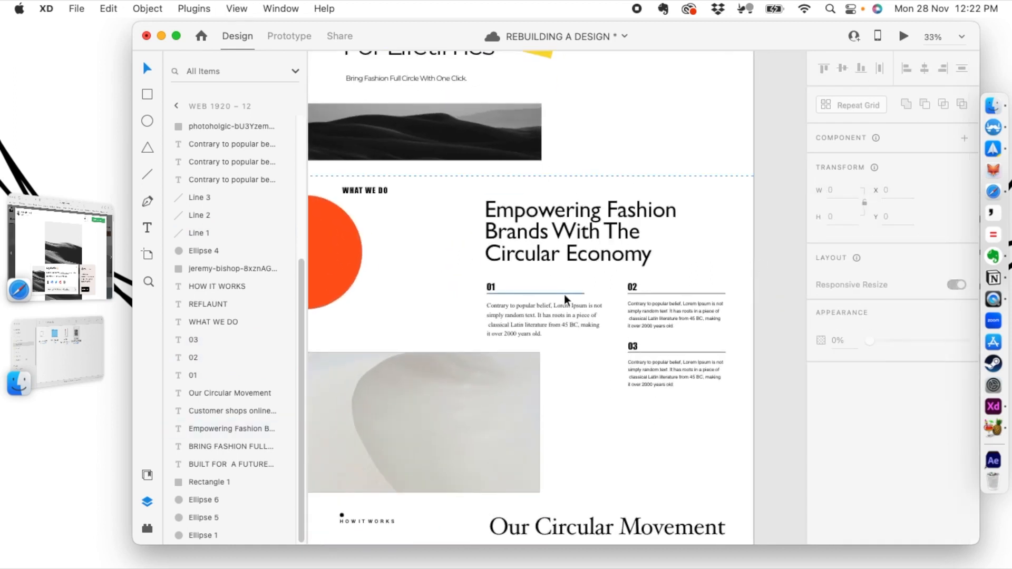
click(564, 295)
key(Delete)
click(673, 293)
key(Delete)
click(648, 352)
key(Delete)
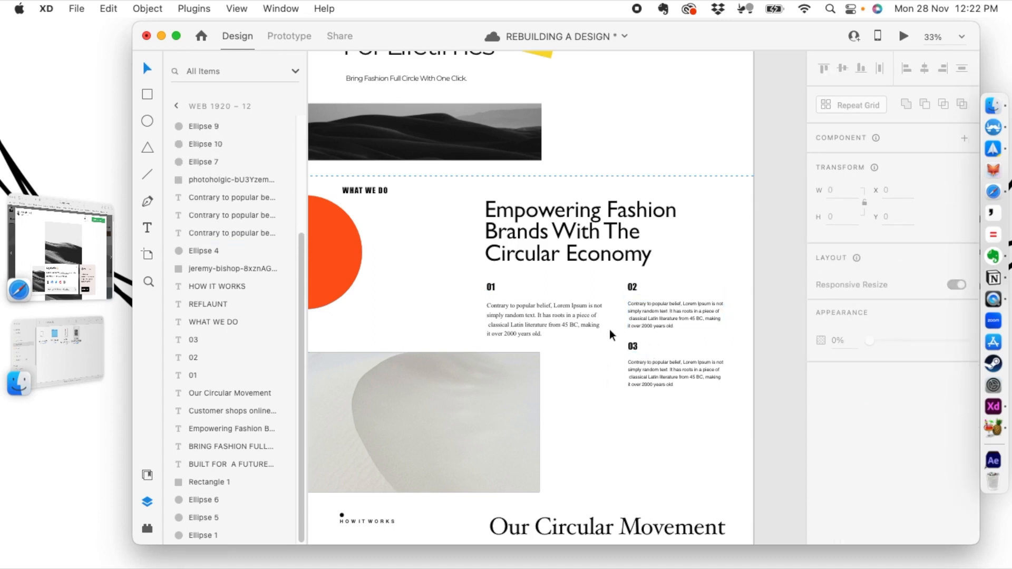
- Delete the old body paragraphs under 02 and 03
click(662, 311)
key(Delete)
click(669, 363)
key(Delete)
- Duplicate the restyled 01 paragraph twice and place the copies under 02 and 03, aligned with their left edges
click(548, 317)
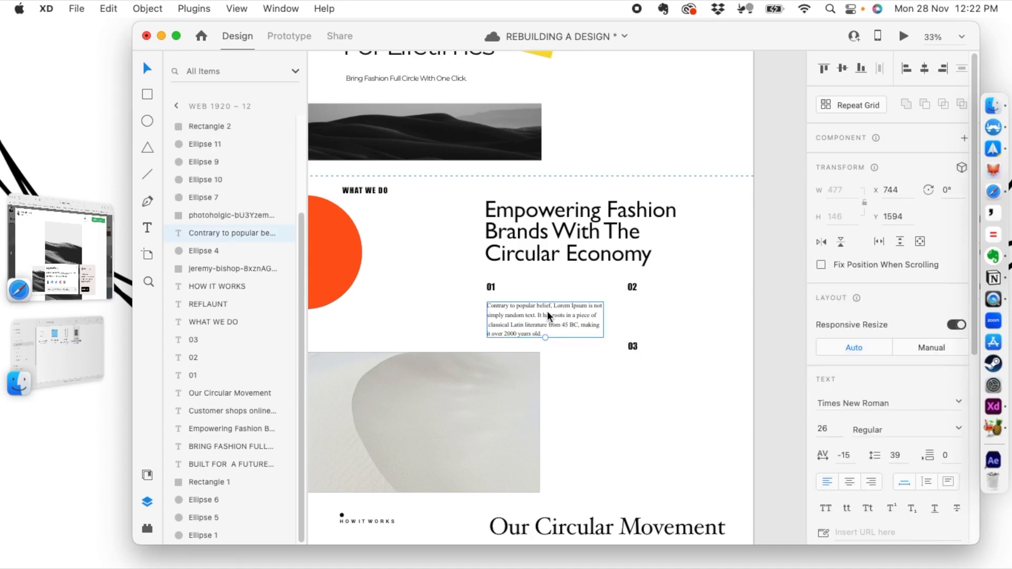
key(super+d)
drag(548, 316, 657, 368)
key(super+d)
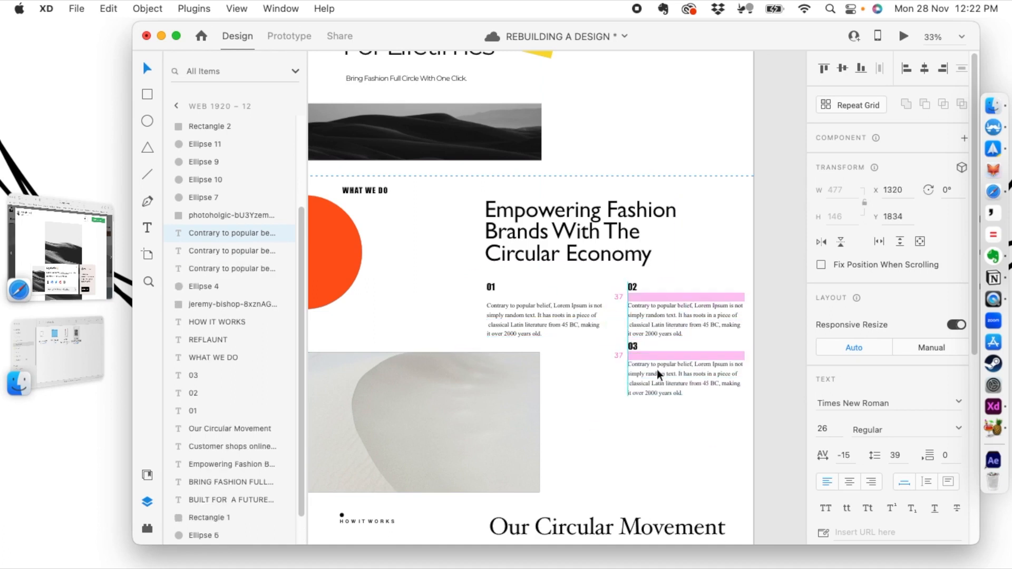
click(575, 398)
- Delete the old serif Our Circular Movement heading from the restyled artboard
key(super+minus)
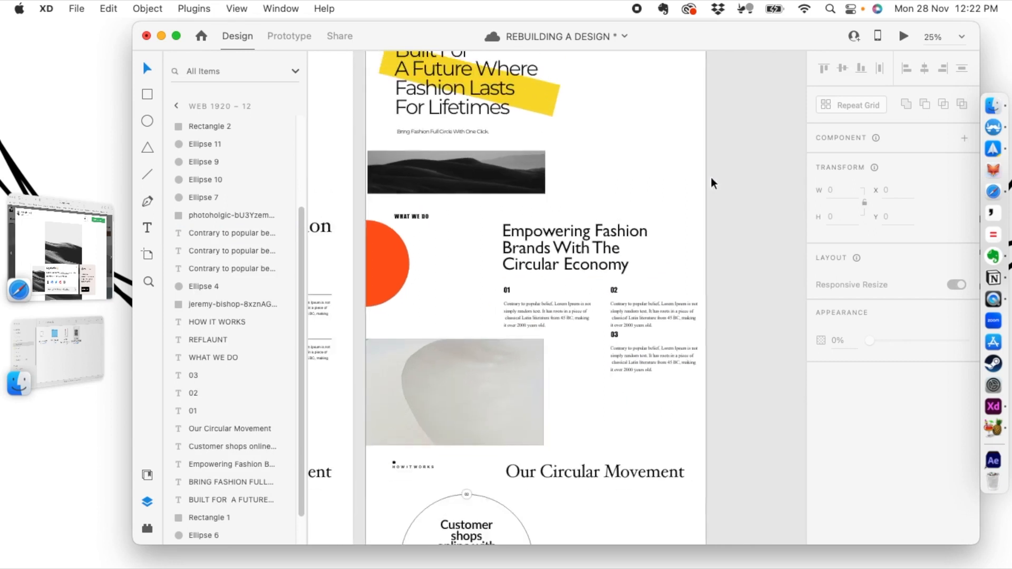
drag(585, 296, 679, 148)
click(629, 105)
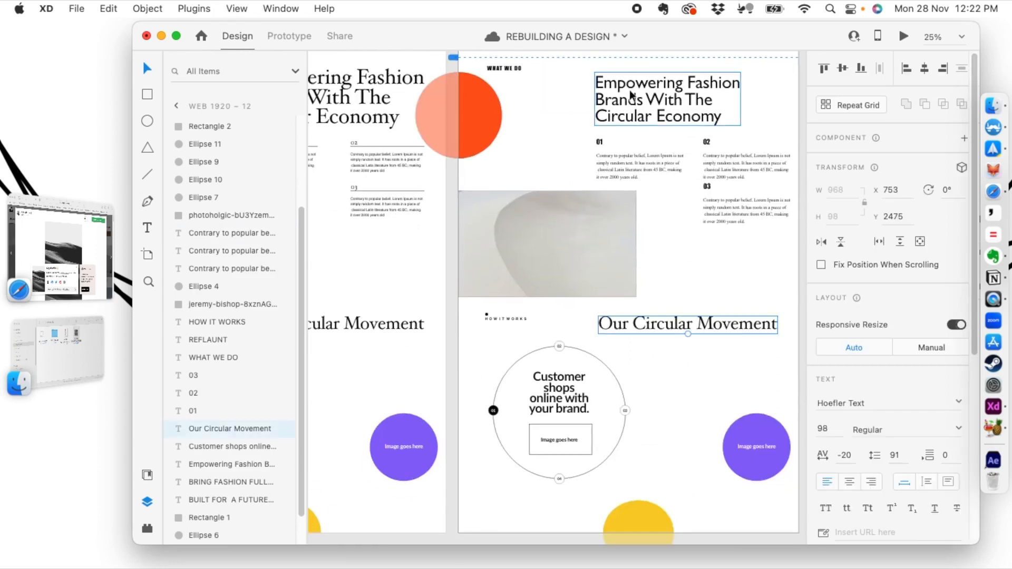
click(636, 319)
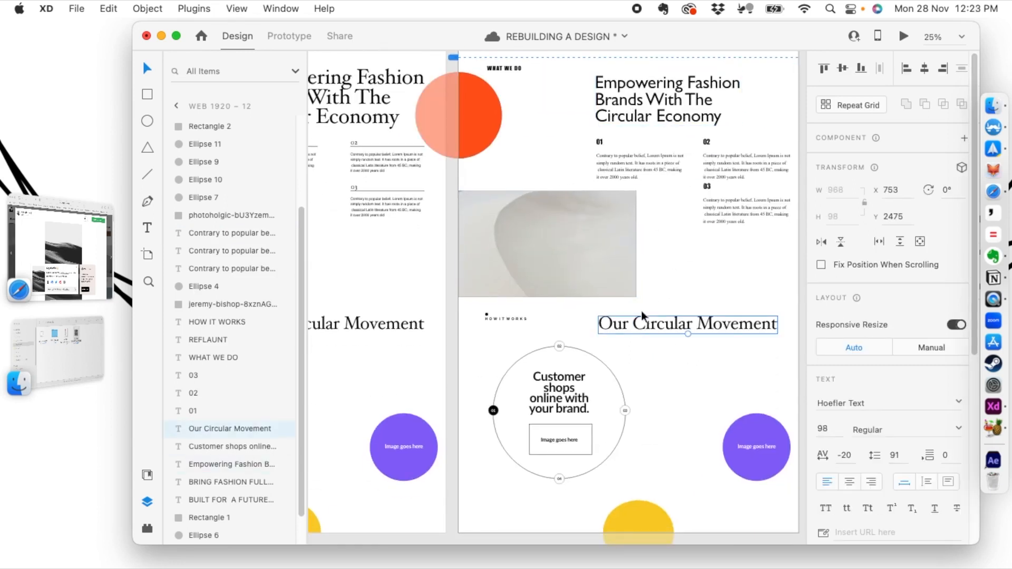
key(Delete)
- Copy the Empowering Fashion heading down to beside the HOW IT WORKS label and change the copy's text to Our Circular Movement
click(635, 112)
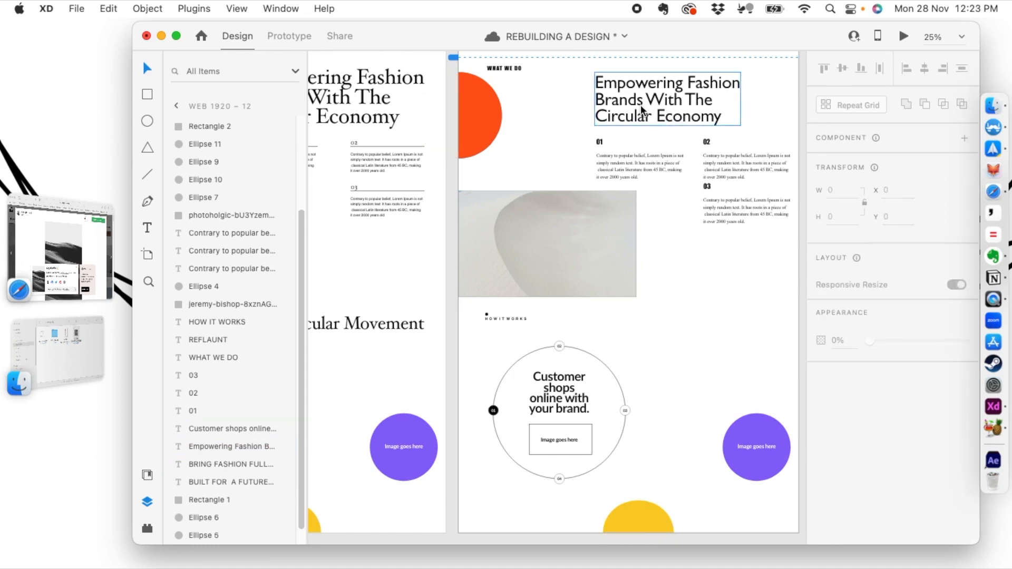
drag(635, 112, 638, 330)
key(super+a)
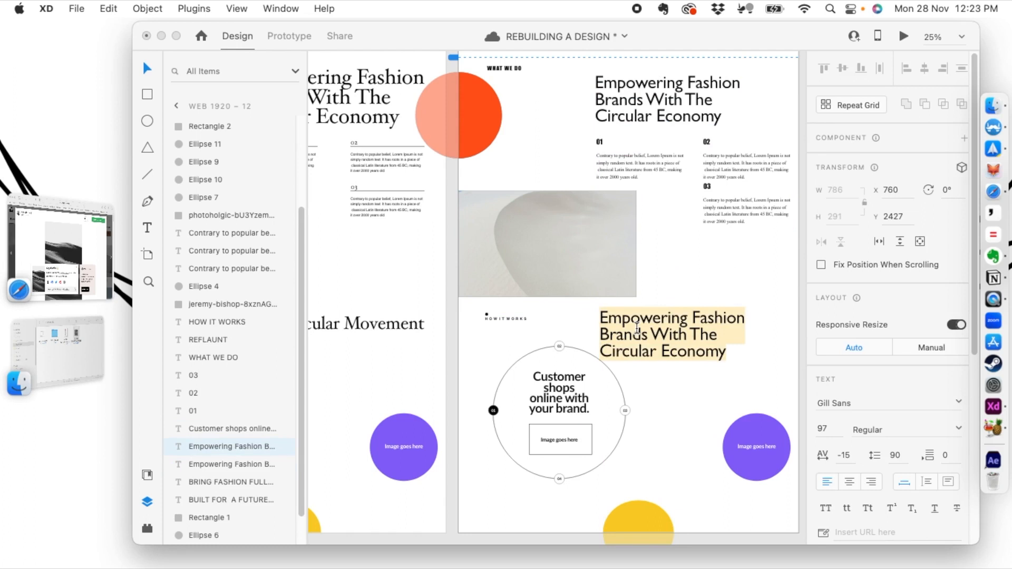
text(OUR)
key(BackSpace)
key(BackSpace)
text(ur Circle)
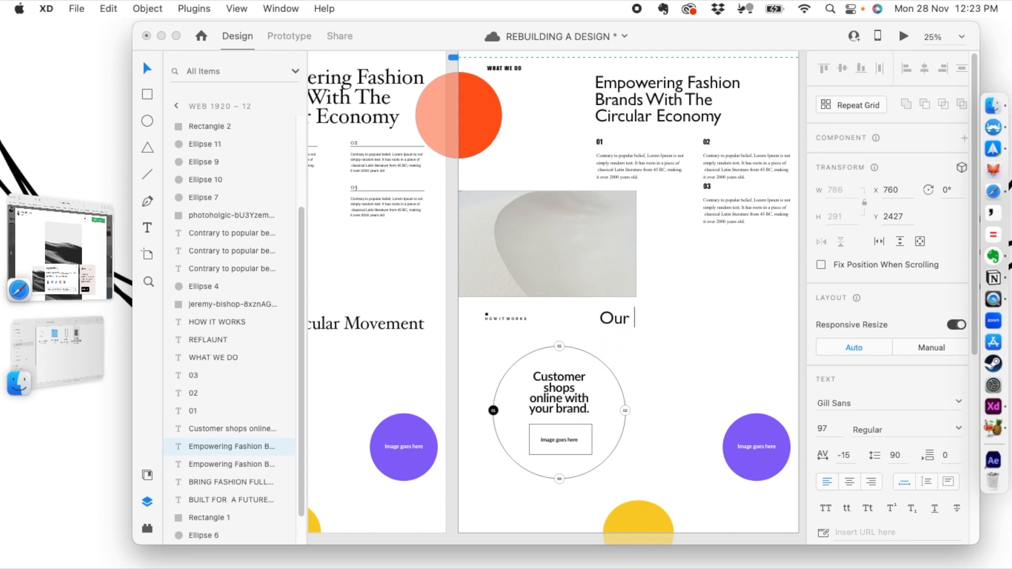
key(BackSpace)
key(BackSpace)
text(ular Movement)
key(Escape)
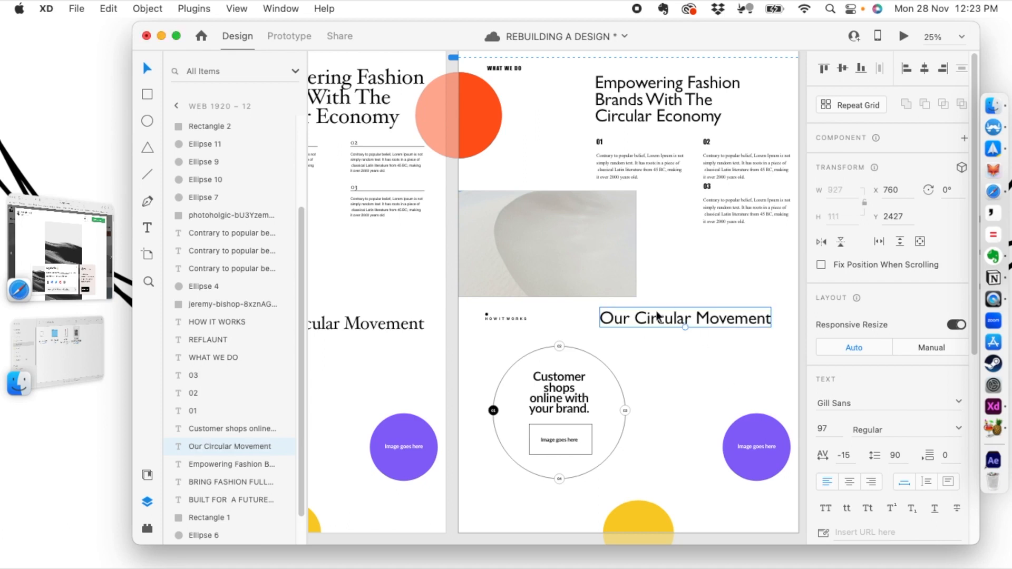
- Save the document
scroll(647, 321, down, 3)
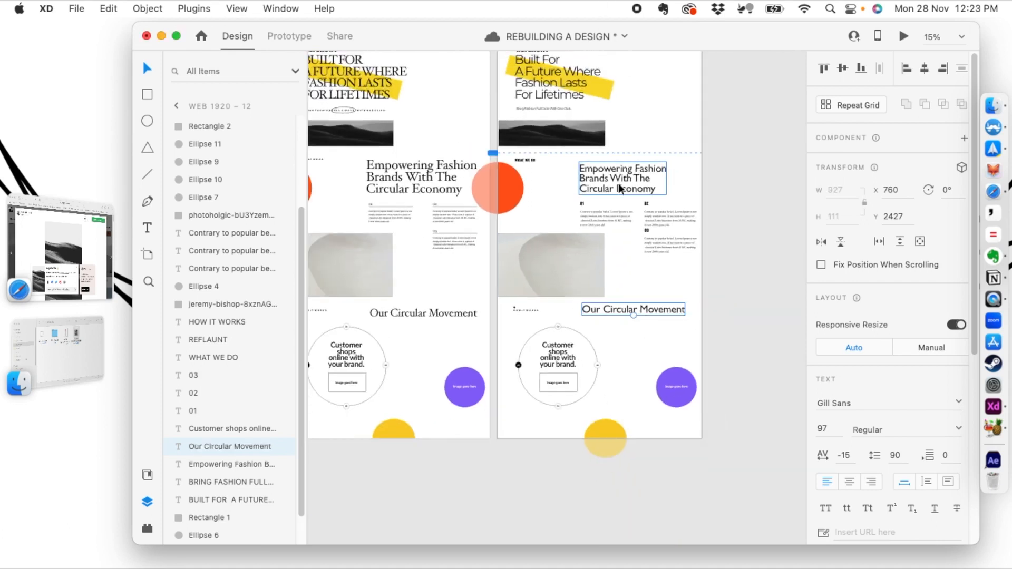
key(super+equal)
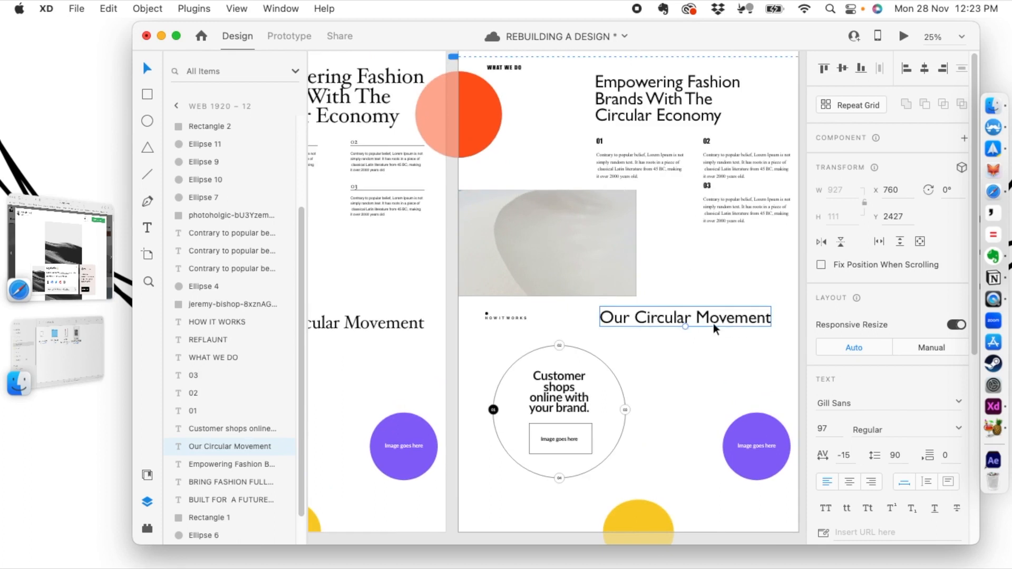
key(super+minus)
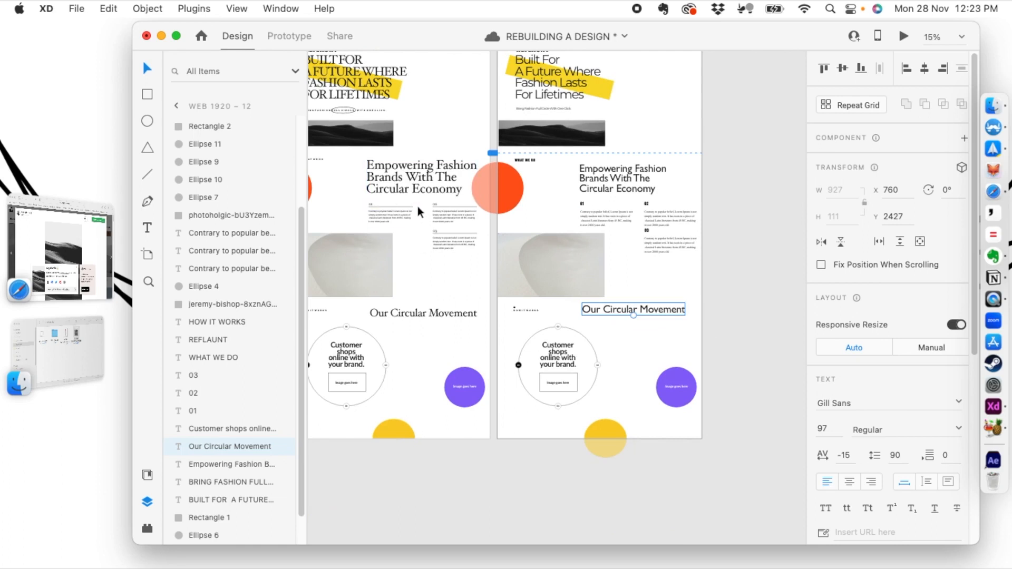
key(super+s)
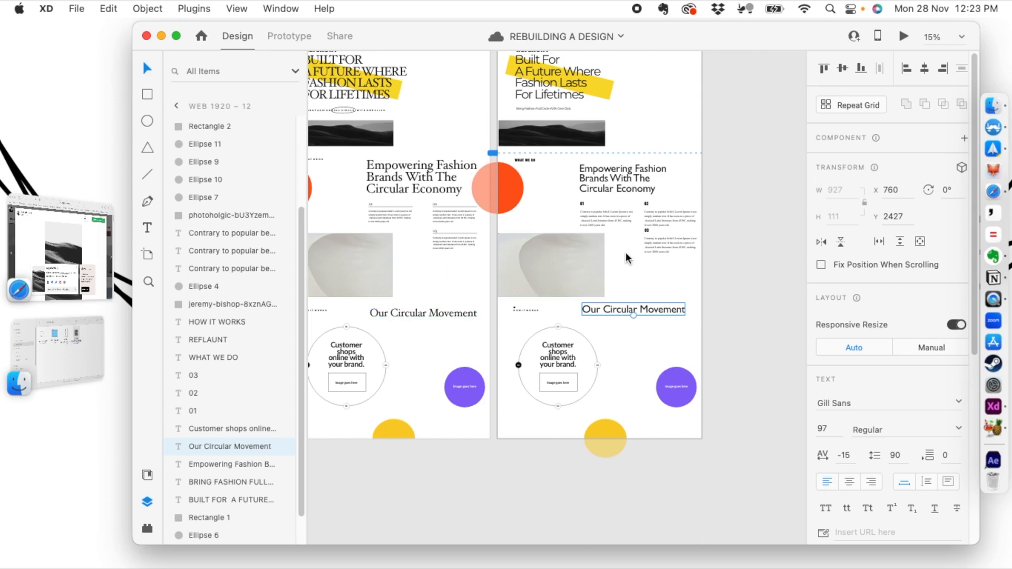
- Break the new Our Circular Movement heading into two lines, with Movement on the second line
key(super+plus)
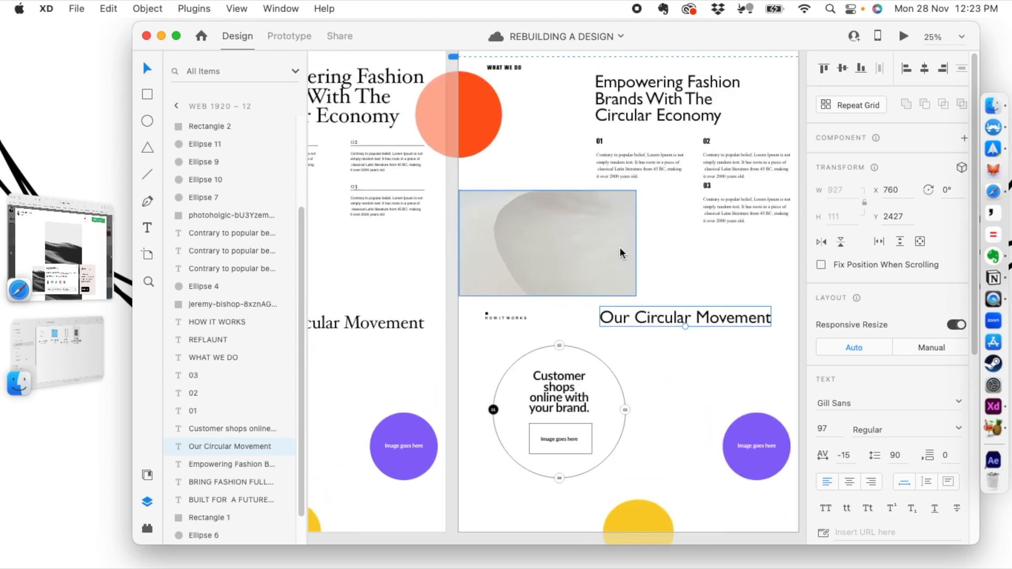
drag(630, 286, 560, 247)
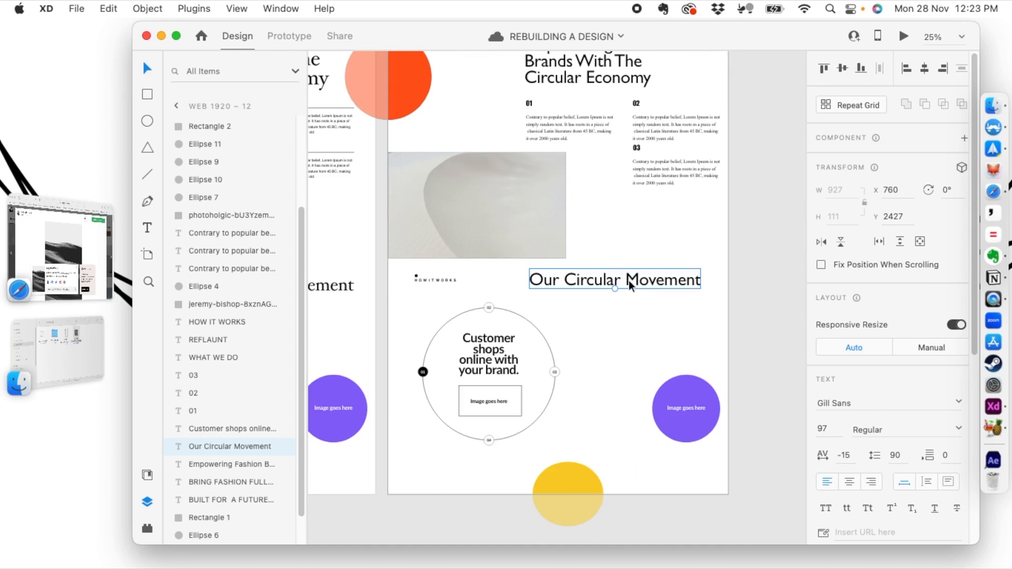
double_click(627, 280)
click(628, 280)
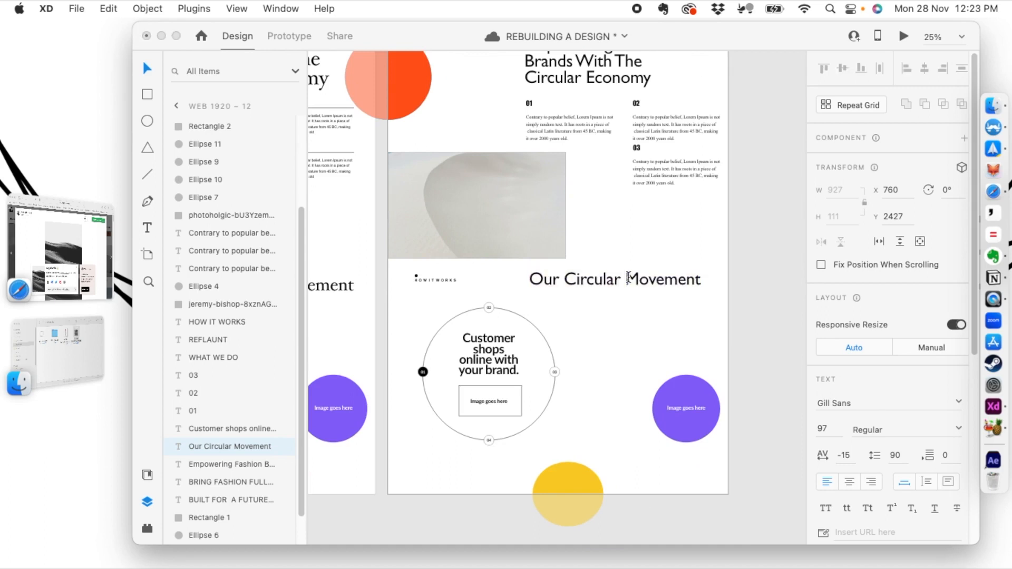
key(Return)
key(Escape)
key(super+minus)
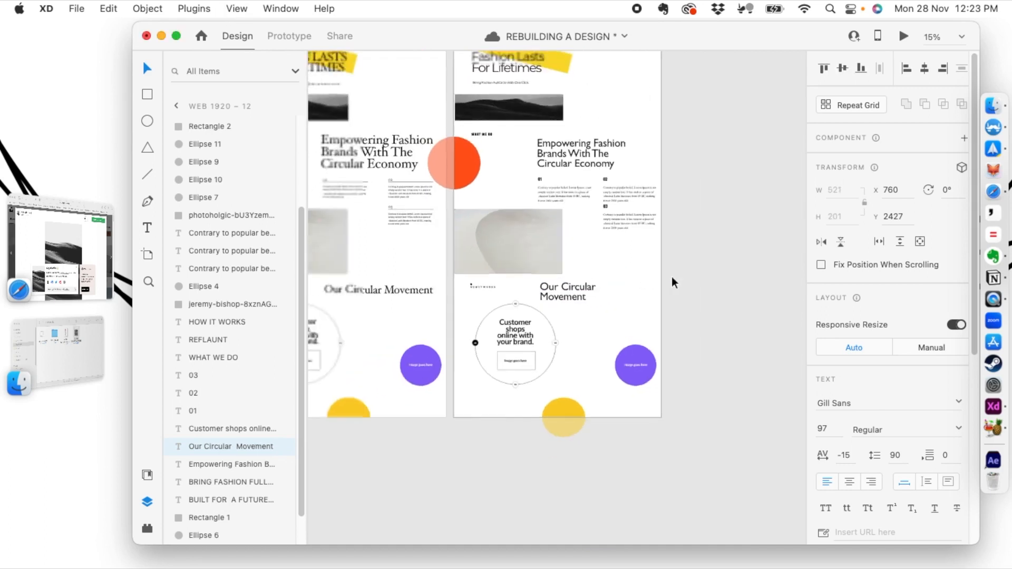
click(709, 261)
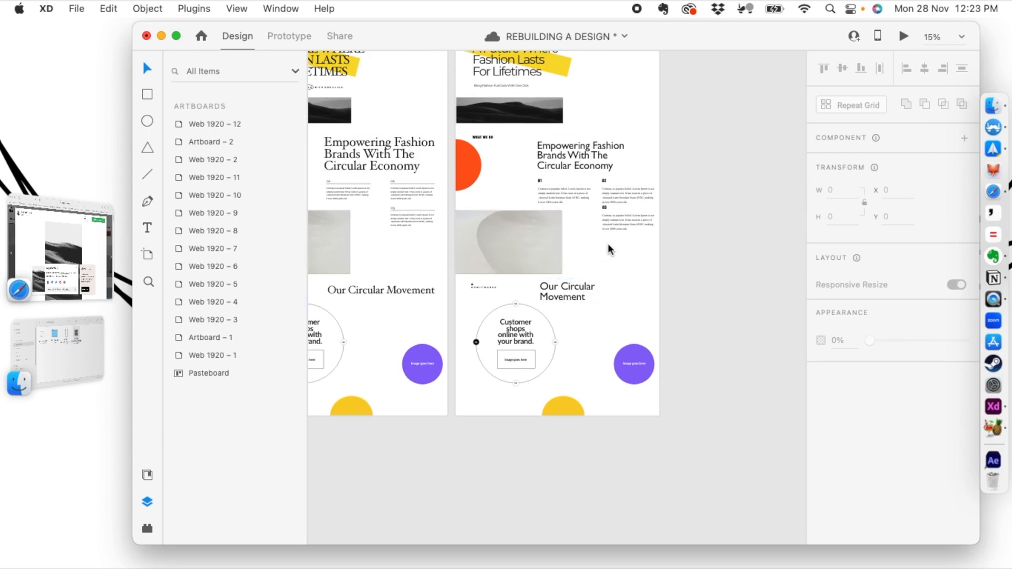
- Delete the old HOW IT WORKS label together with its small dot
key(super+plus)
key(super+plus)
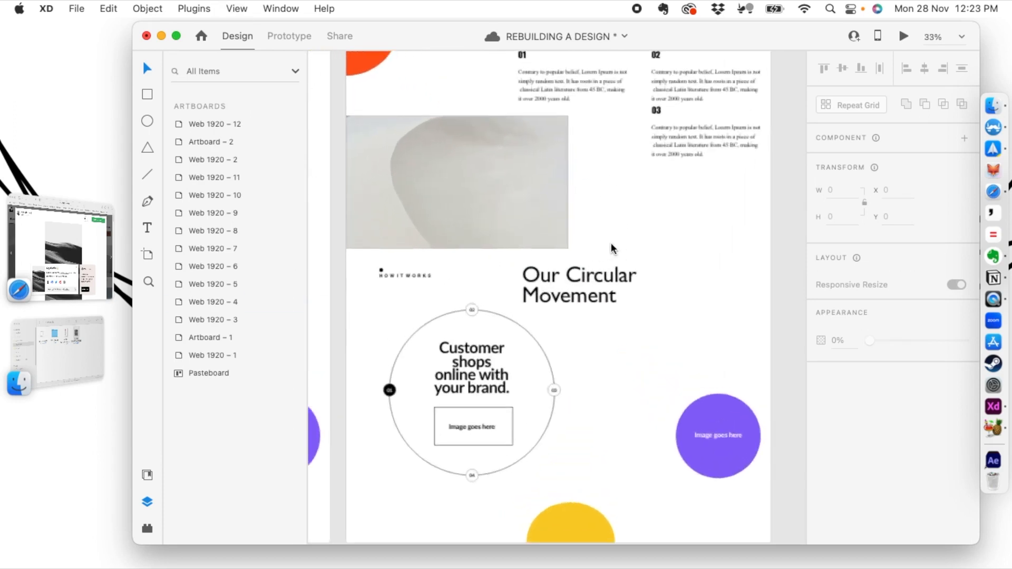
drag(344, 303, 399, 306)
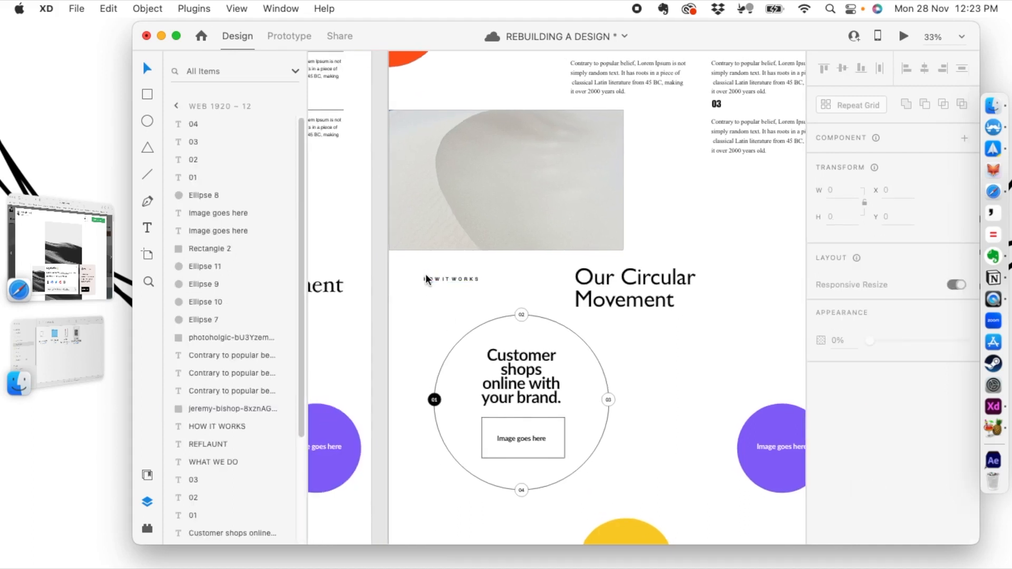
click(432, 280)
key(Delete)
- Duplicate the WHAT WE DO label, place the copy beside the Our Circular Movement heading, and change its text to HOW DOES IT WORK
scroll(425, 285, up, 1)
scroll(425, 285, up, 3)
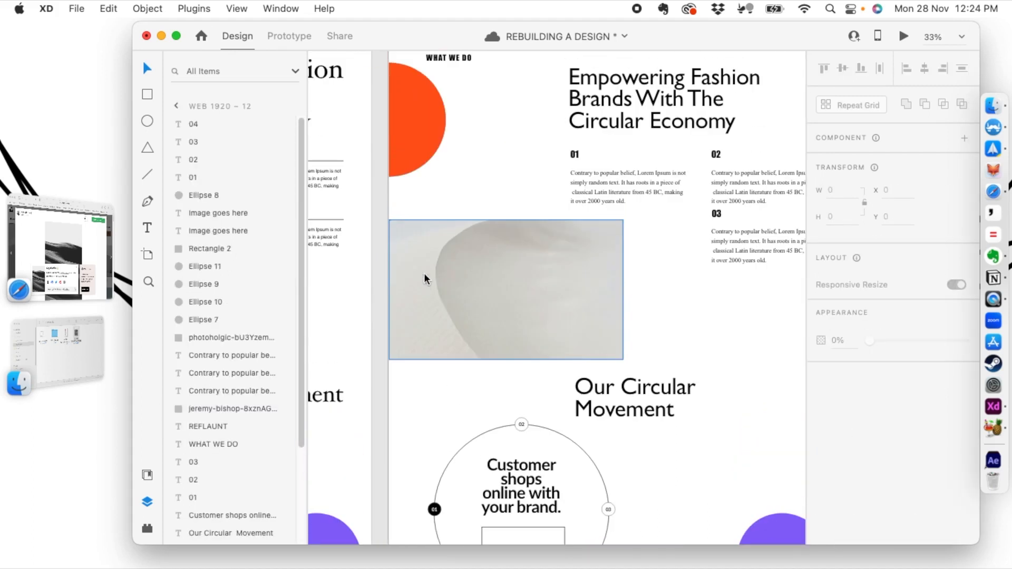
click(465, 61)
key(super+d)
drag(464, 61, 450, 391)
double_click(451, 391)
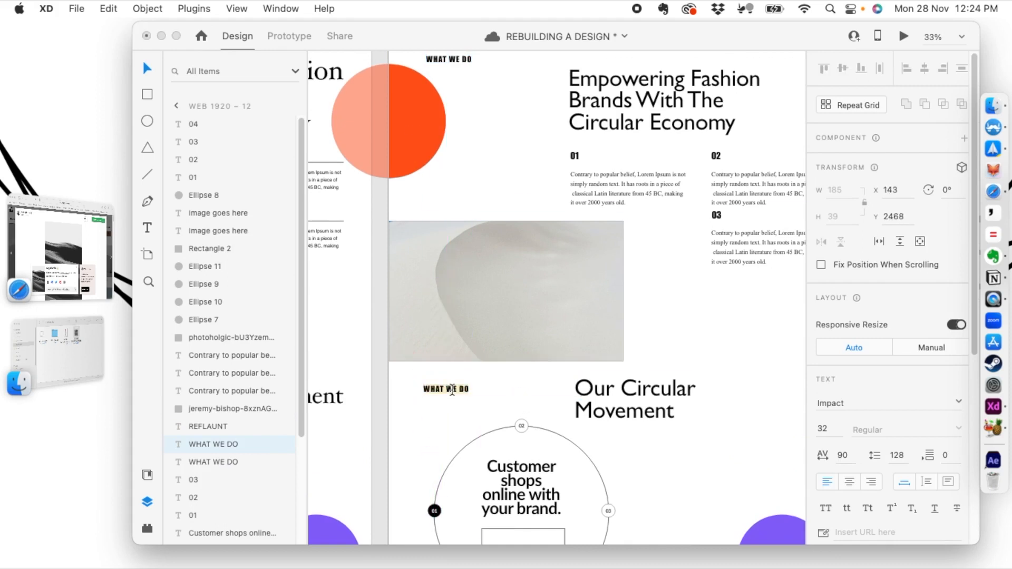
text(N)
text(OW DOES IT WORK)
key(Escape)
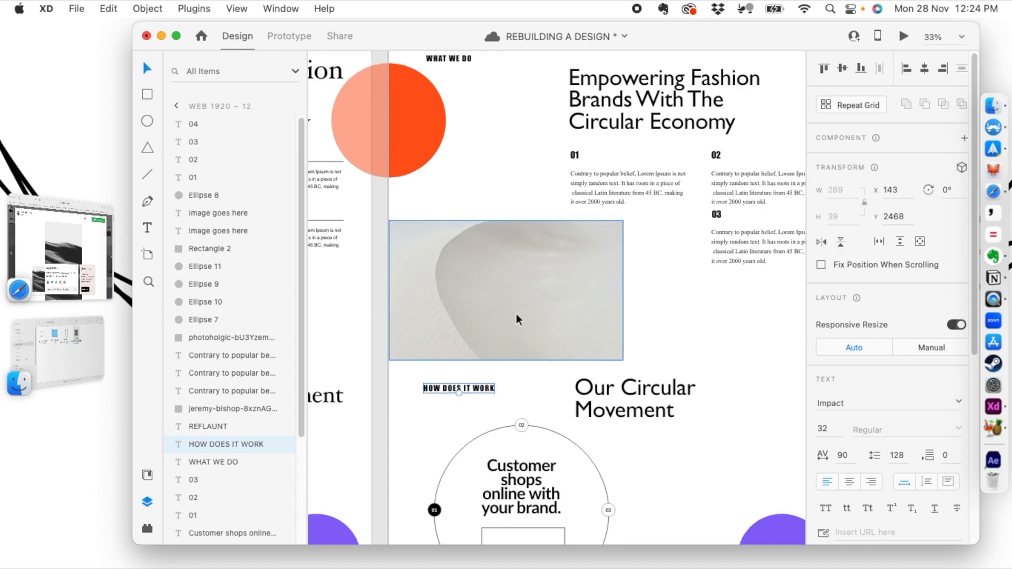
- Compare the font settings of the Customer shops online text in the circle with those of the large hero heading
scroll(516, 314, down, 5)
scroll(519, 317, down, 2)
scroll(590, 338, up, 1)
scroll(589, 337, up, 3)
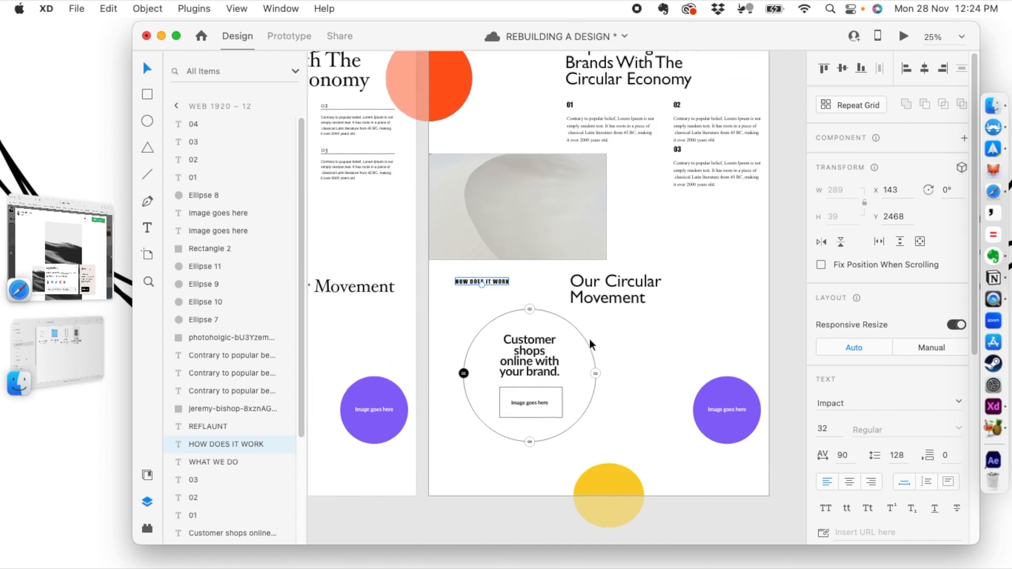
scroll(589, 339, down, 3)
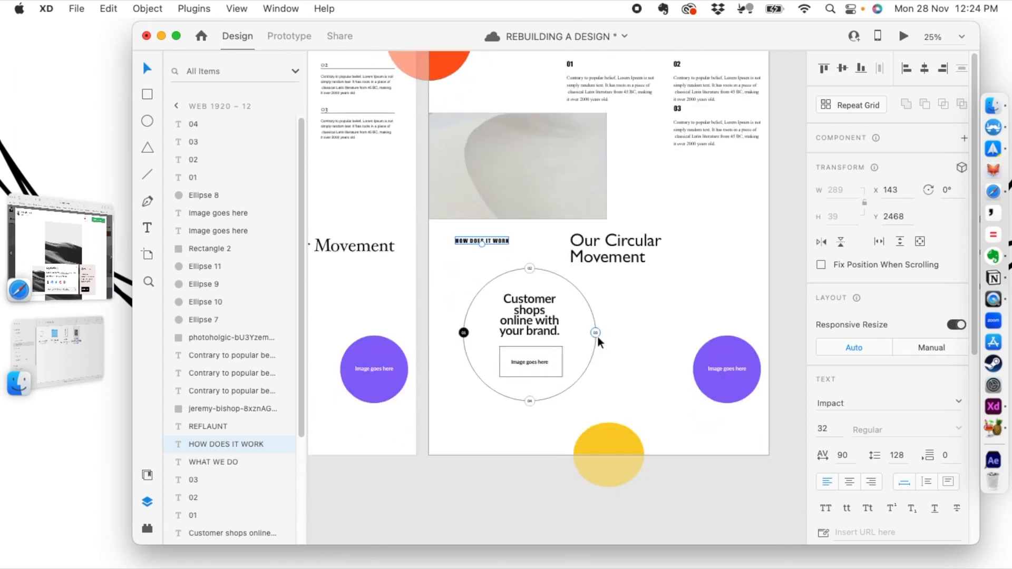
click(530, 320)
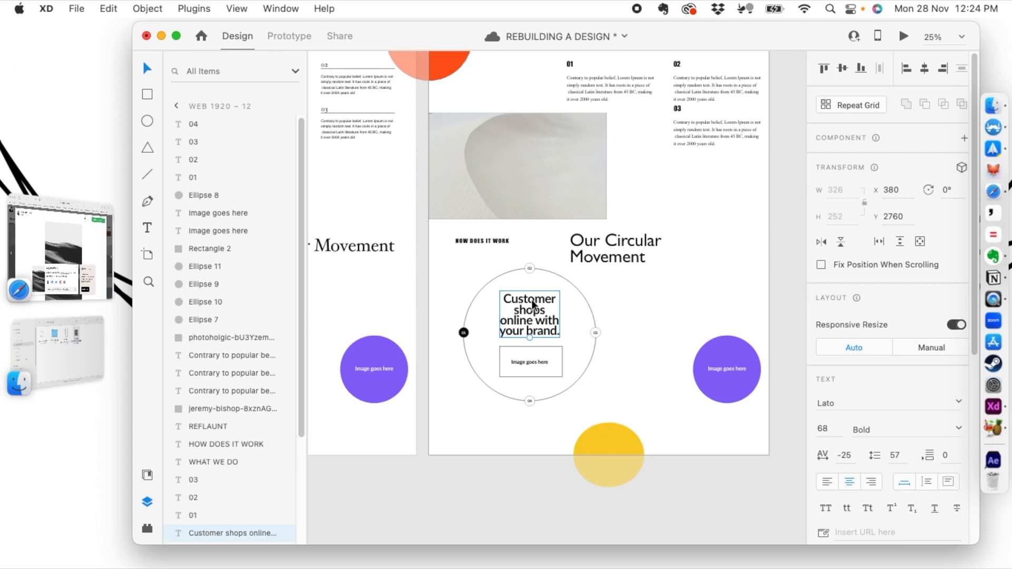
scroll(531, 300, up, 4)
scroll(533, 302, up, 3)
scroll(533, 301, up, 2)
click(499, 132)
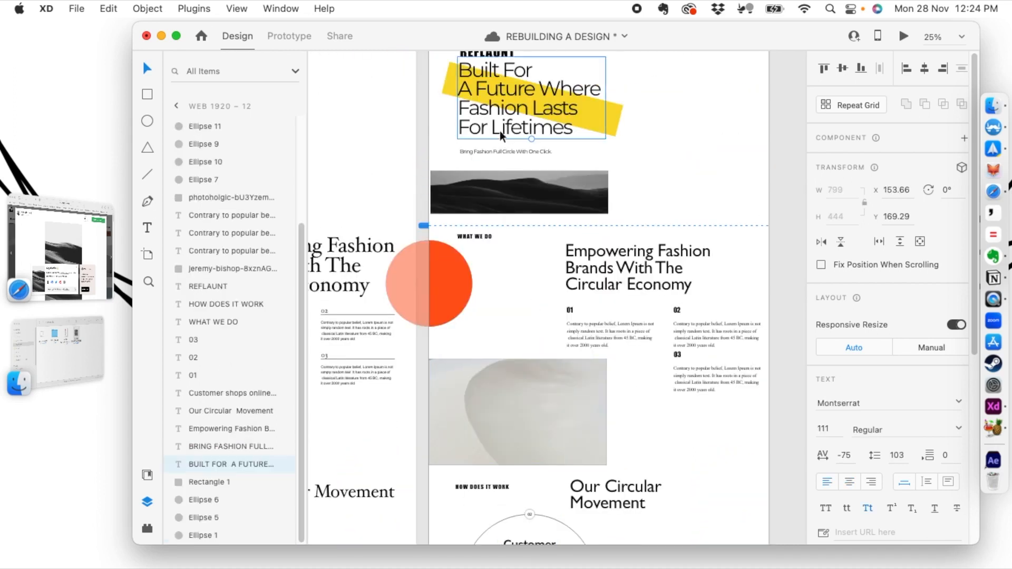
scroll(501, 203, down, 2)
scroll(501, 203, down, 5)
- Change the Customer shops online text in the circle to Montserrat and scale it down to font size 54
click(529, 327)
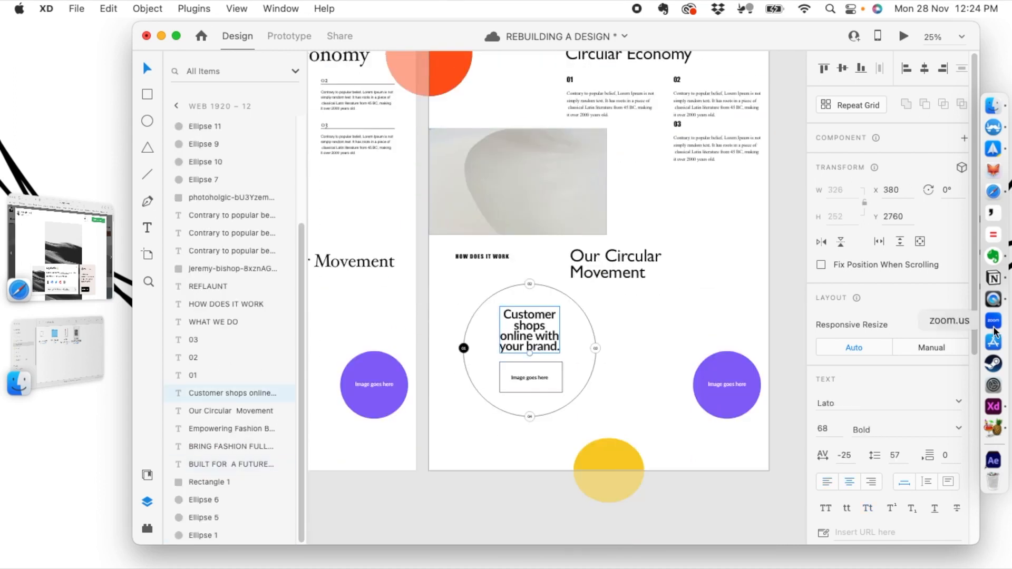
click(958, 403)
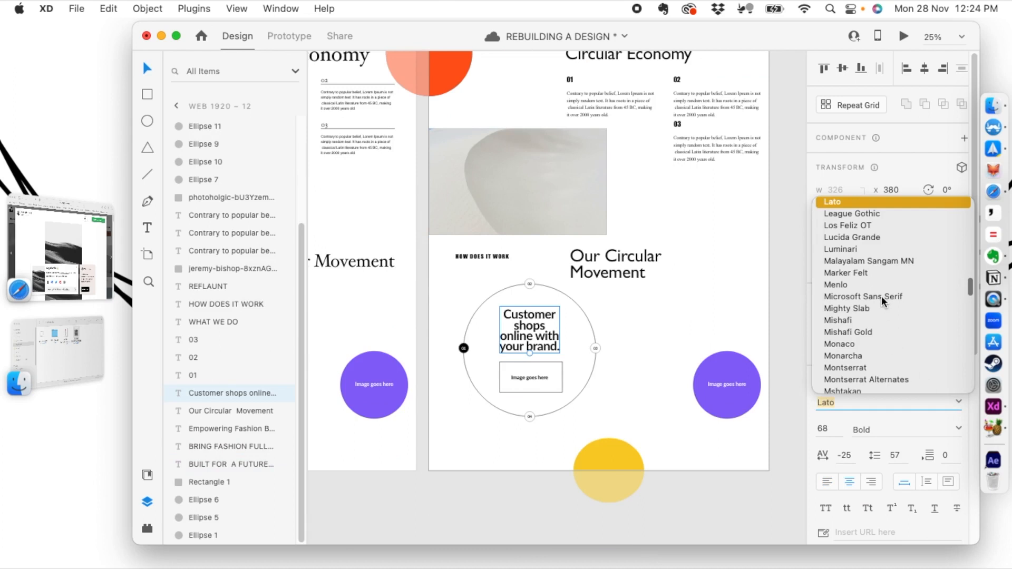
click(852, 368)
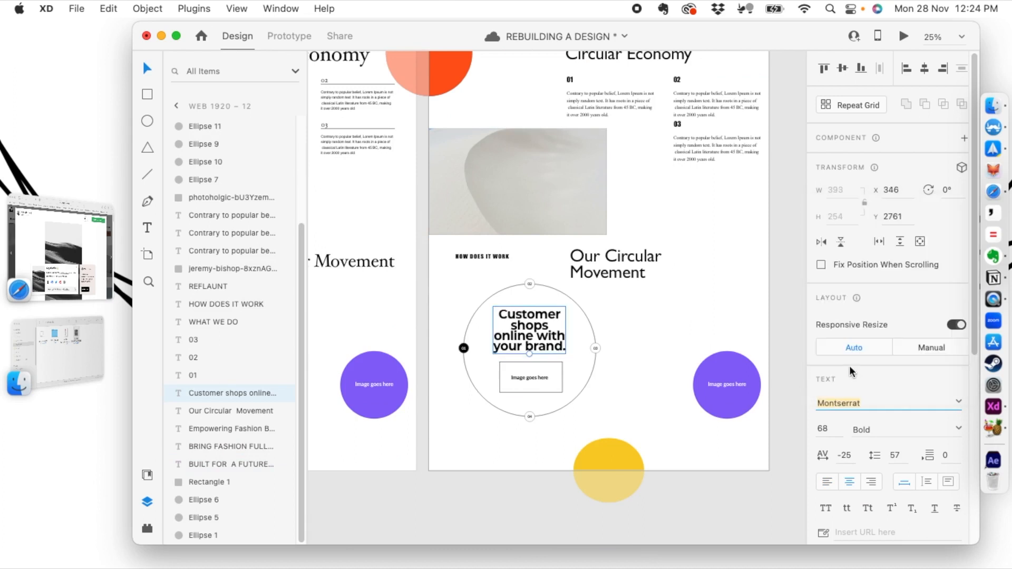
drag(529, 353, 530, 345)
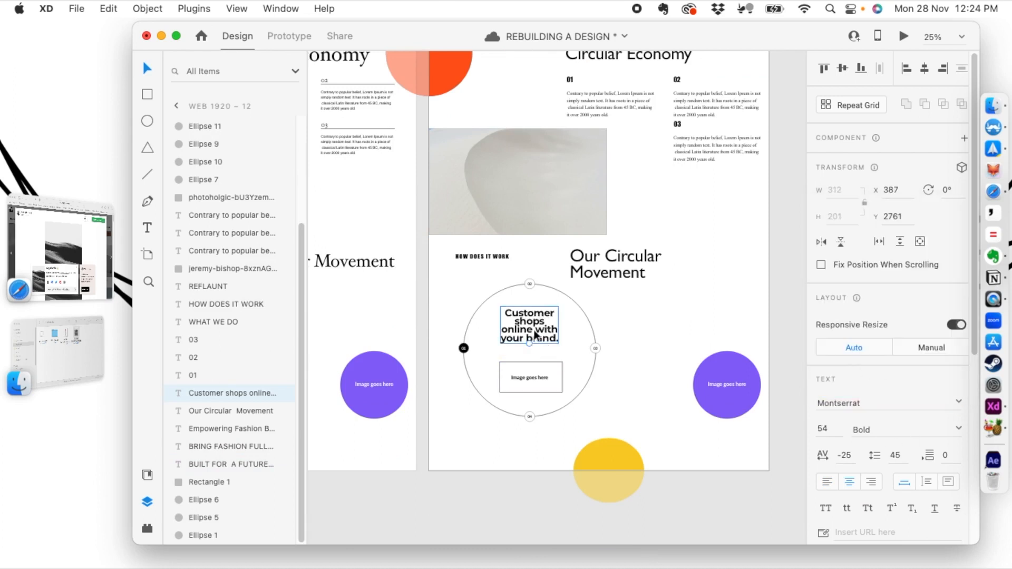
click(697, 314)
- Duplicate the restyled artboard Web 1920 – 12
key(super+minus)
key(super+minus)
key(super+equal)
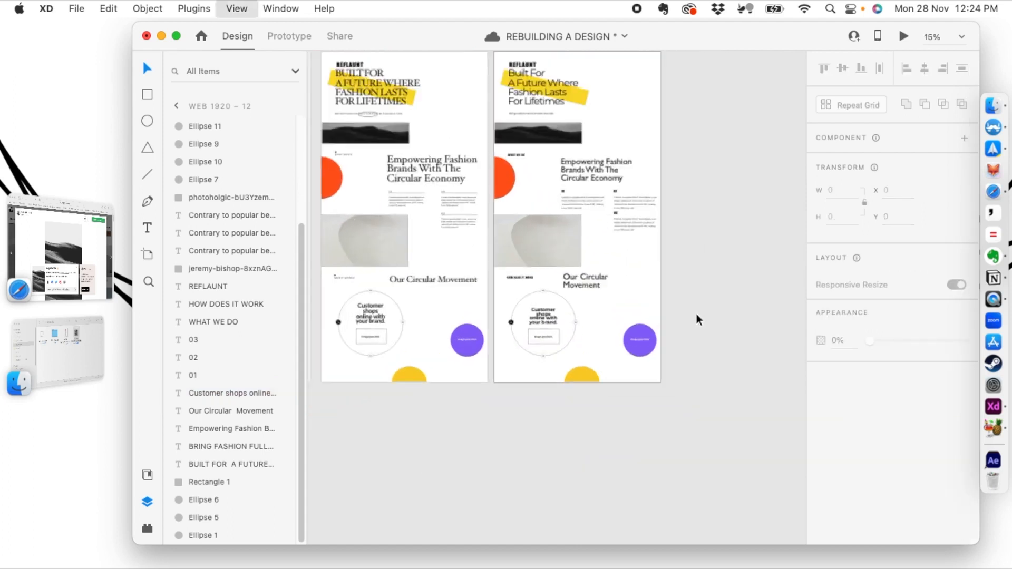
key(space)
drag(662, 274, 681, 395)
drag(649, 356, 678, 317)
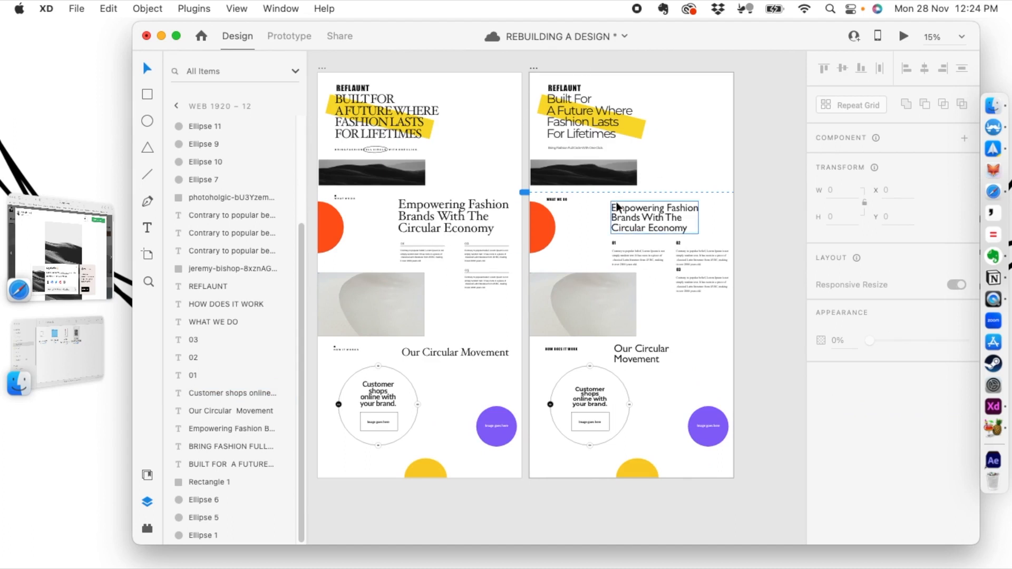
key(super+minus)
click(541, 145)
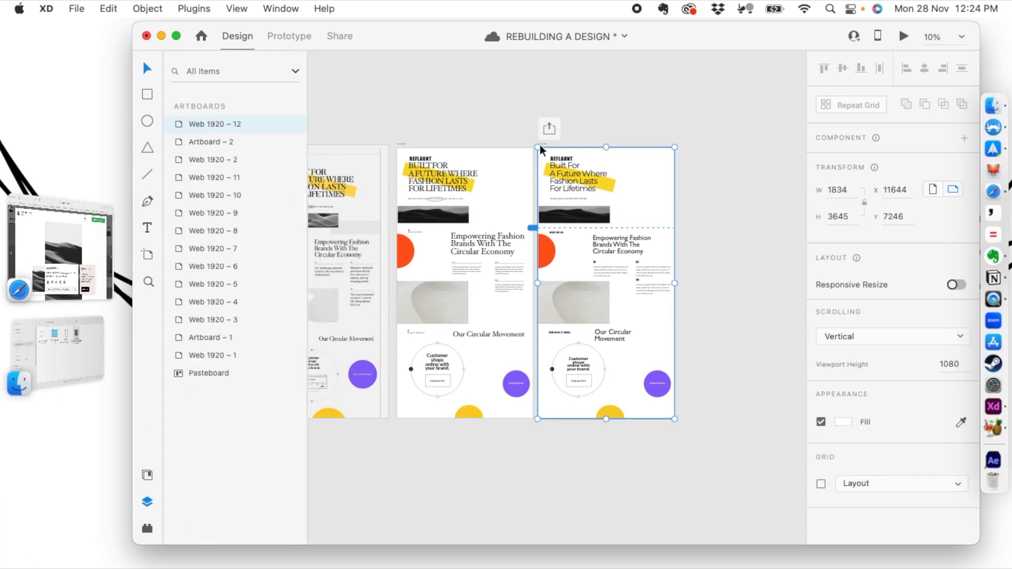
key(super+d)
- Delete the slanted yellow bar behind the hero heading on the duplicated artboard
key(super+equal)
key(super+equal)
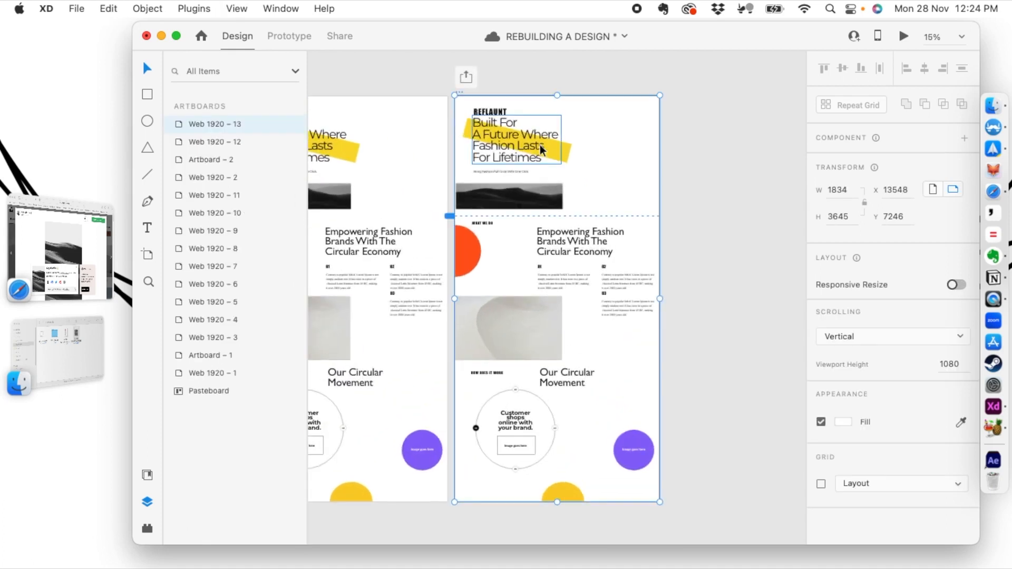
scroll(563, 113, up, 3)
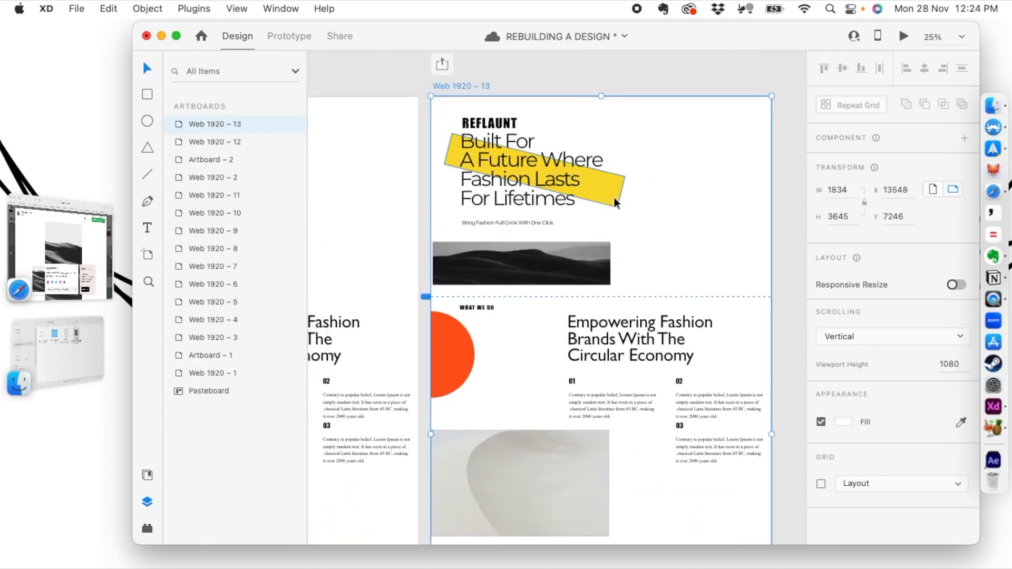
click(613, 195)
key(BackSpace)
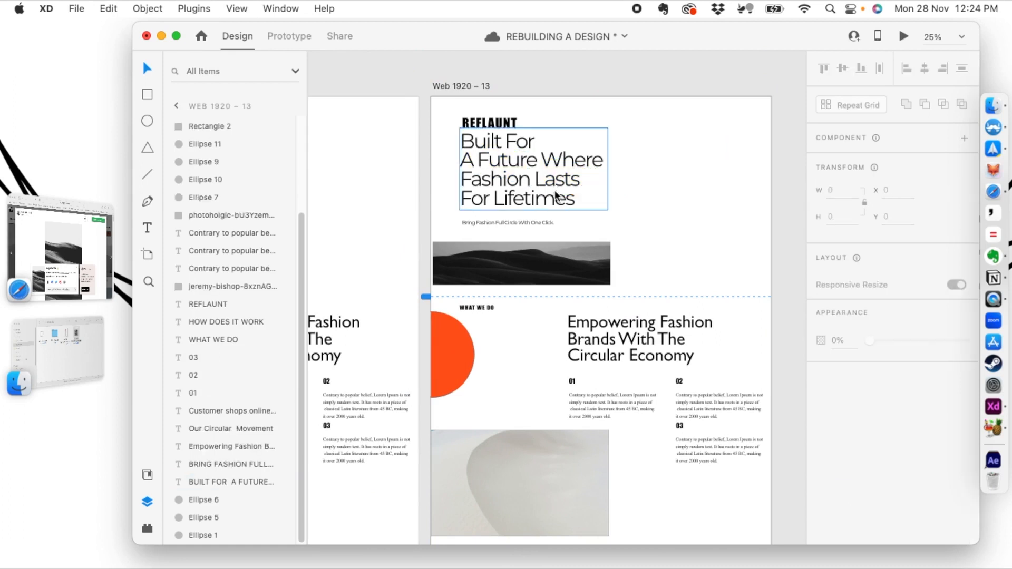
- Delete the orange, purple and yellow circles, including the purple circle's image placeholder text, from the duplicated artboard Web 1920 – 13
scroll(458, 342, down, 5)
click(751, 433)
key(BackSpace)
drag(700, 394, 764, 505)
key(BackSpace)
scroll(653, 322, down, 2)
click(594, 431)
key(BackSpace)
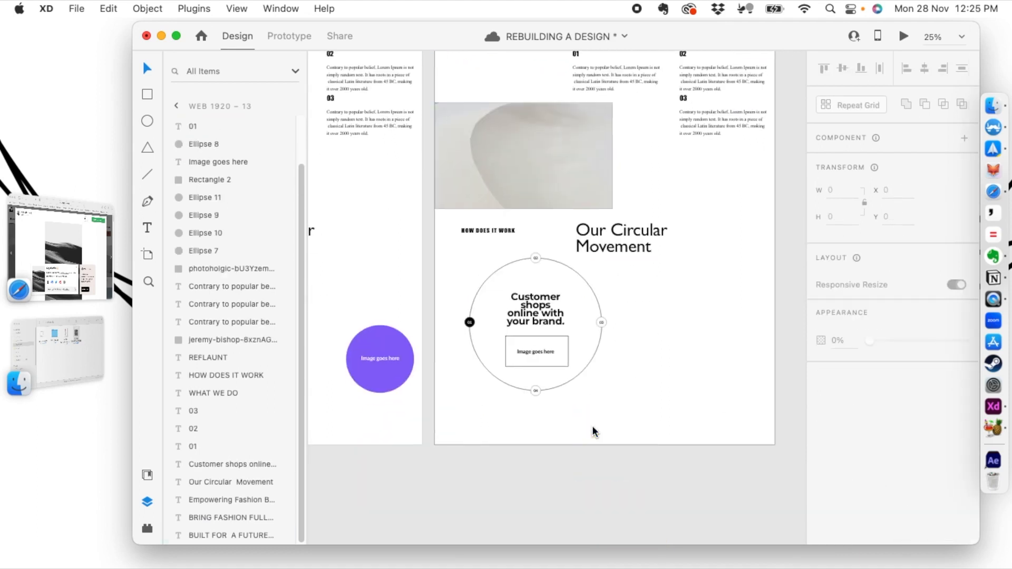
drag(526, 148, 511, 387)
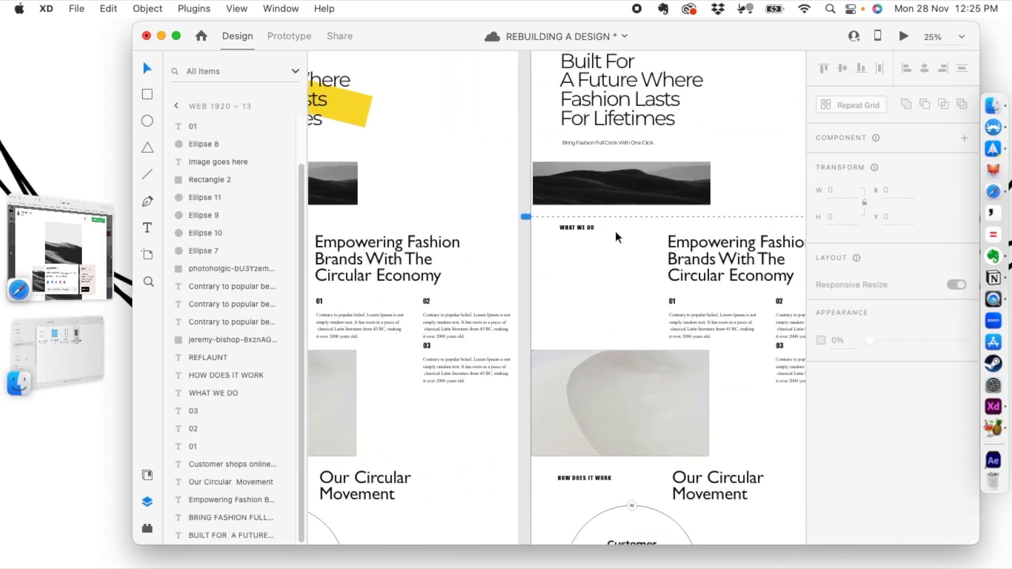
scroll(615, 232, down, 3)
scroll(575, 222, up, 3)
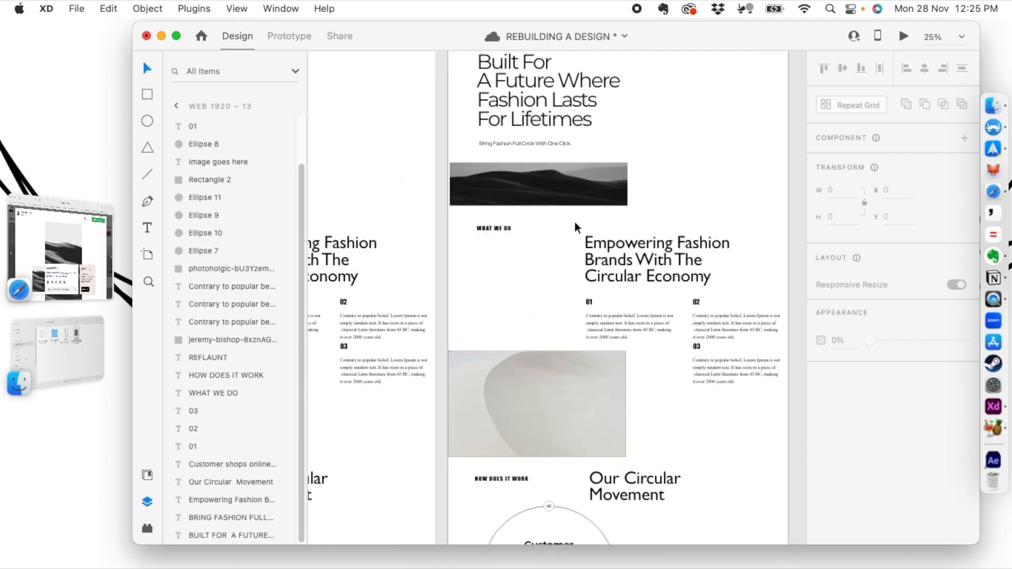
scroll(547, 262, down, 4)
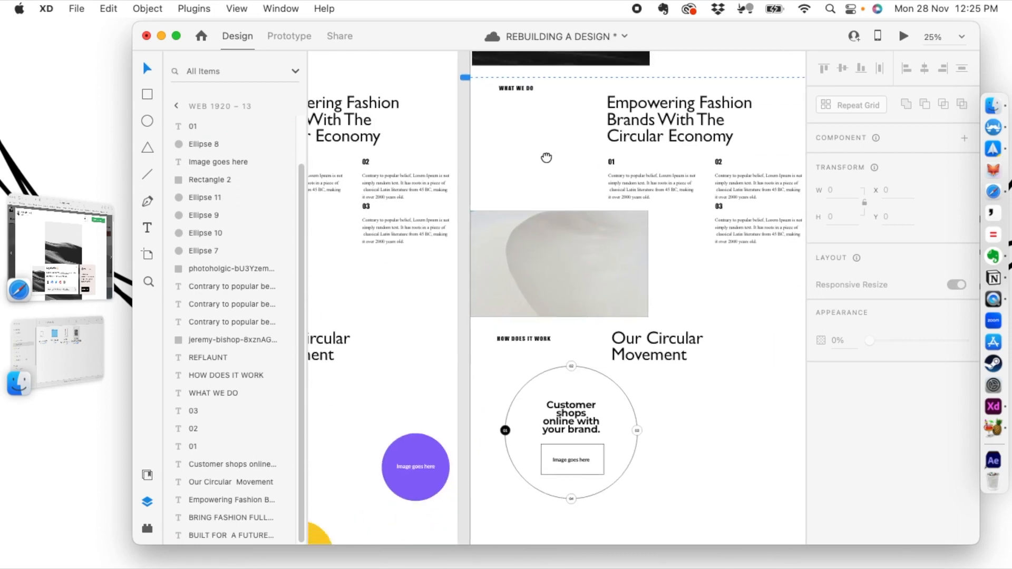
click(517, 294)
click(542, 178)
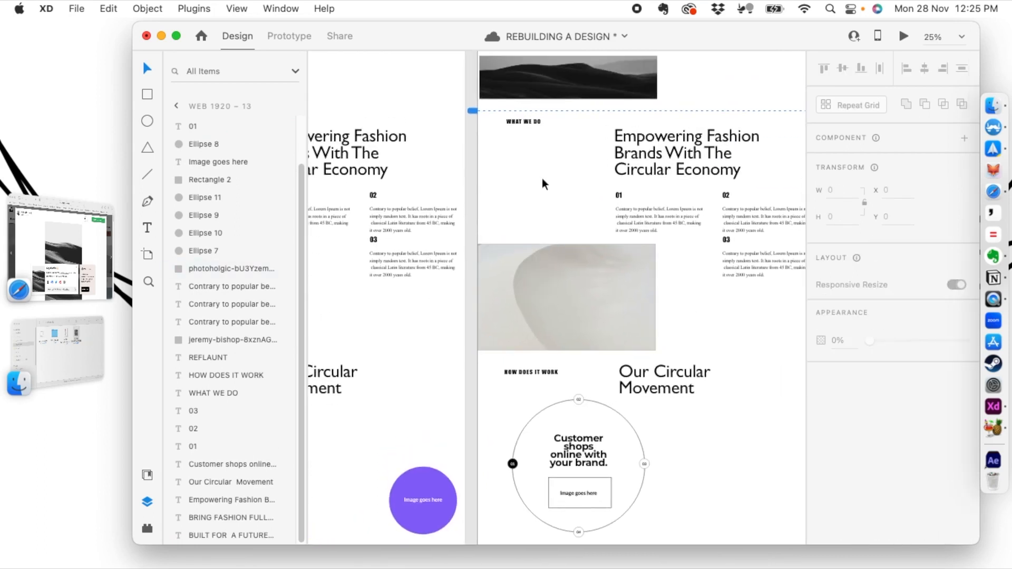
scroll(542, 211, up, 3)
scroll(539, 265, down, 3)
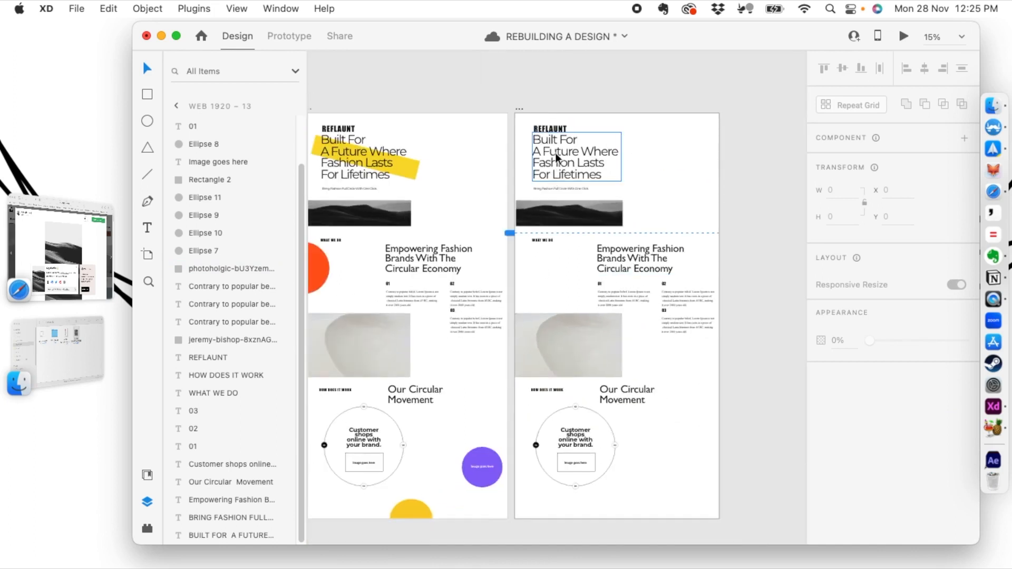
- Move the hero heading and its small tagline into the right half of artboard Web 1920 – 13, with the heading at about X 917, Y 185
drag(555, 153, 619, 158)
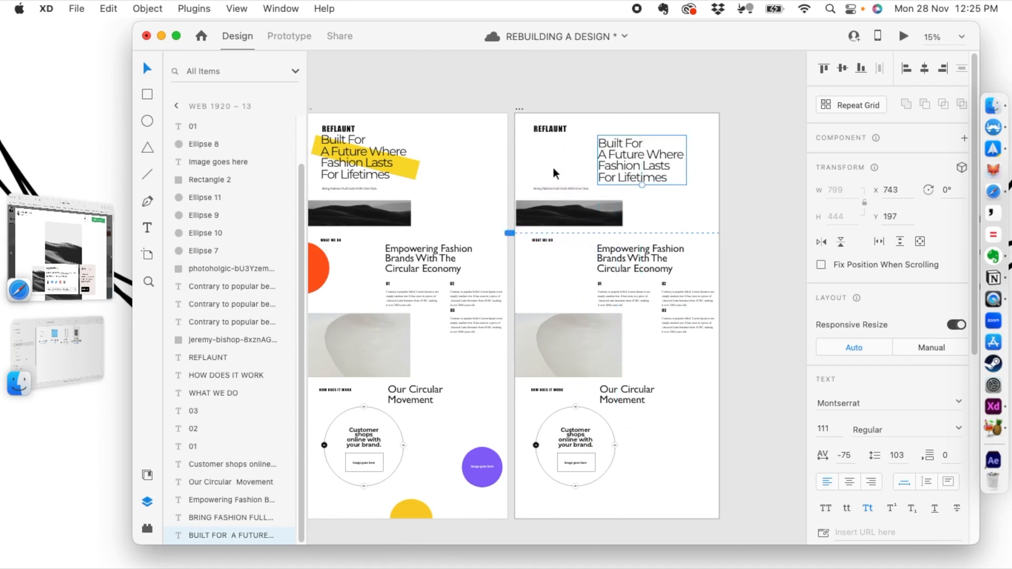
drag(555, 189, 620, 188)
click(543, 270)
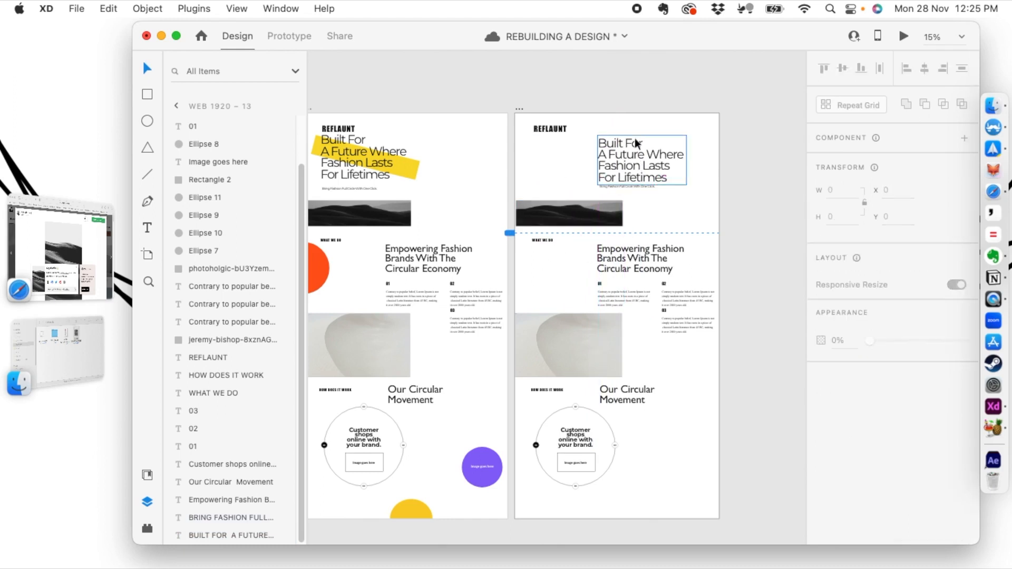
drag(579, 142, 660, 162)
click(725, 164)
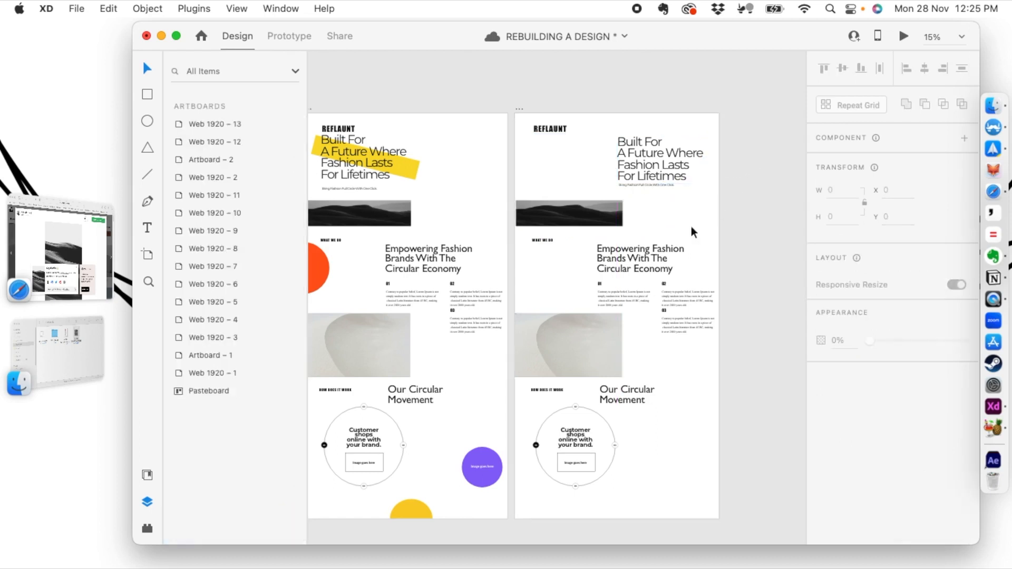
- Move the Empowering Fashion Brands heading left so it lines up beneath the WHAT WE DO label
click(570, 247)
click(634, 258)
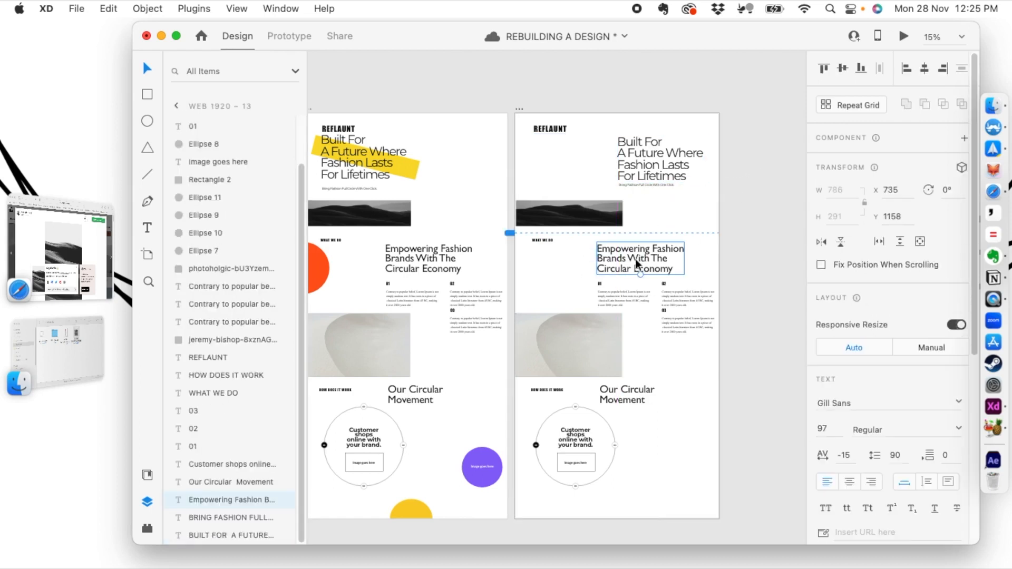
drag(628, 254, 565, 254)
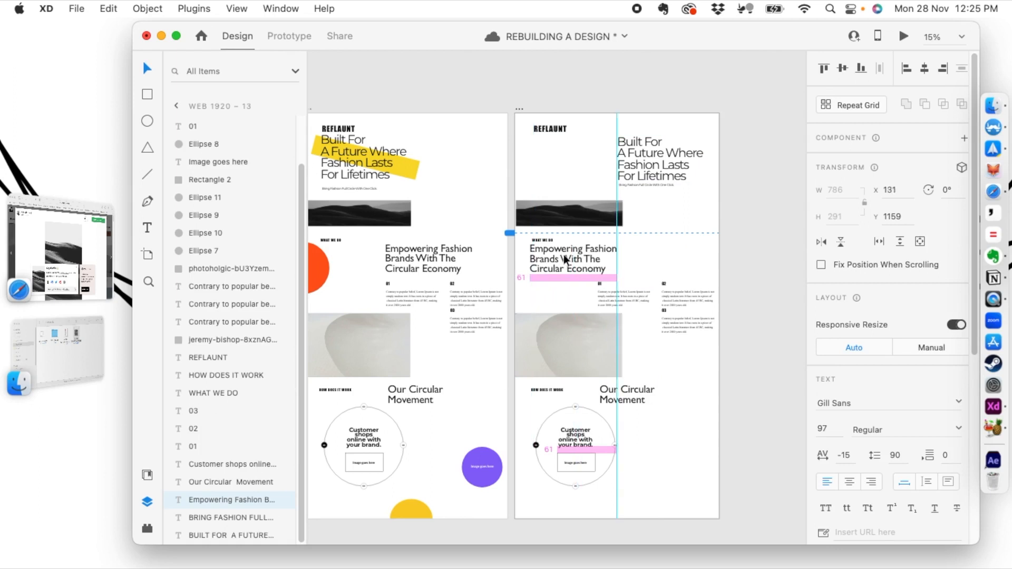
click(746, 271)
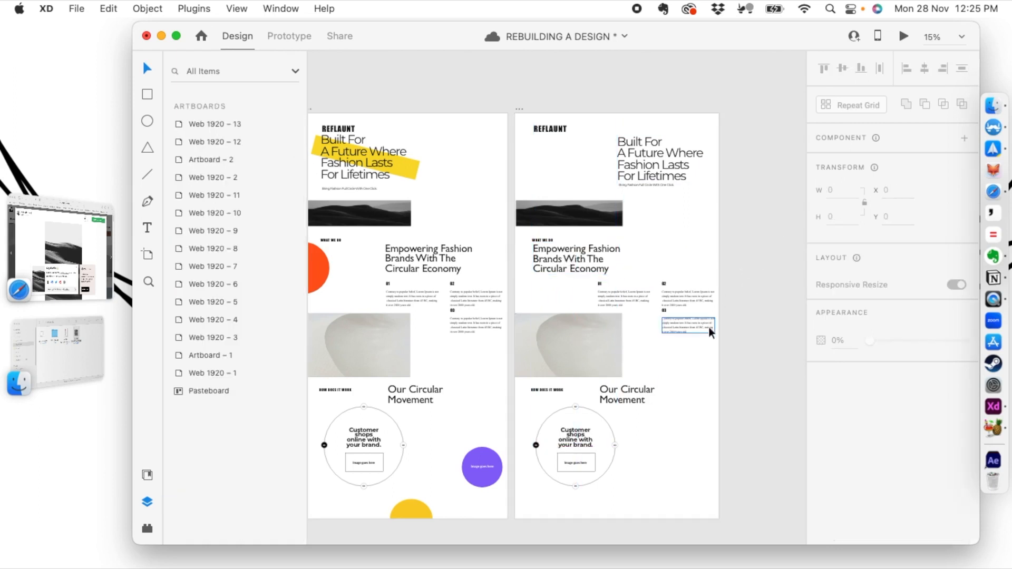
- Align the Our Circular Movement heading with the hero heading at X 917 and place the HOW DOES IT WORK label directly above it
drag(621, 400, 640, 400)
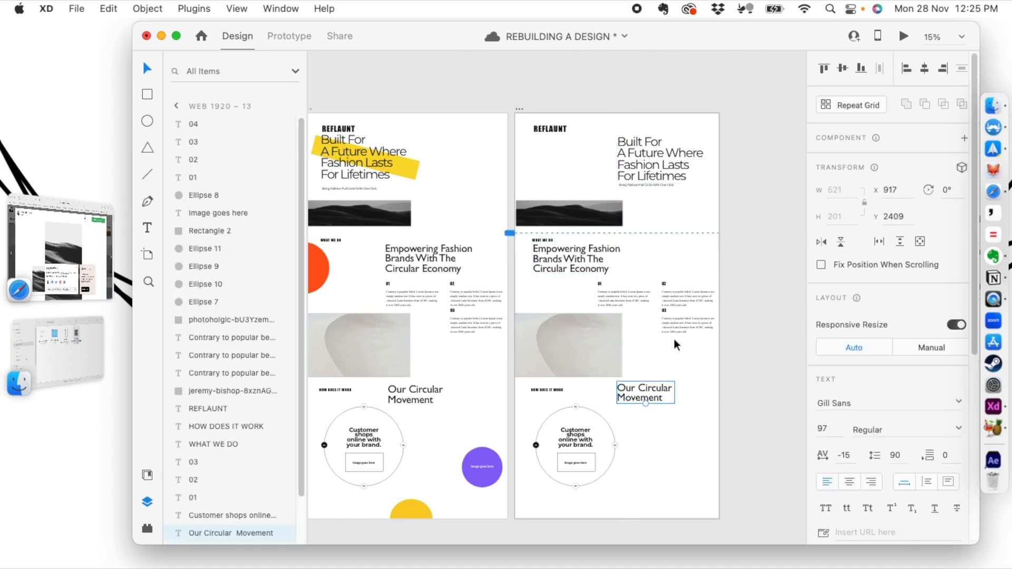
drag(540, 390, 625, 382)
click(734, 406)
drag(725, 414, 629, 387)
click(764, 357)
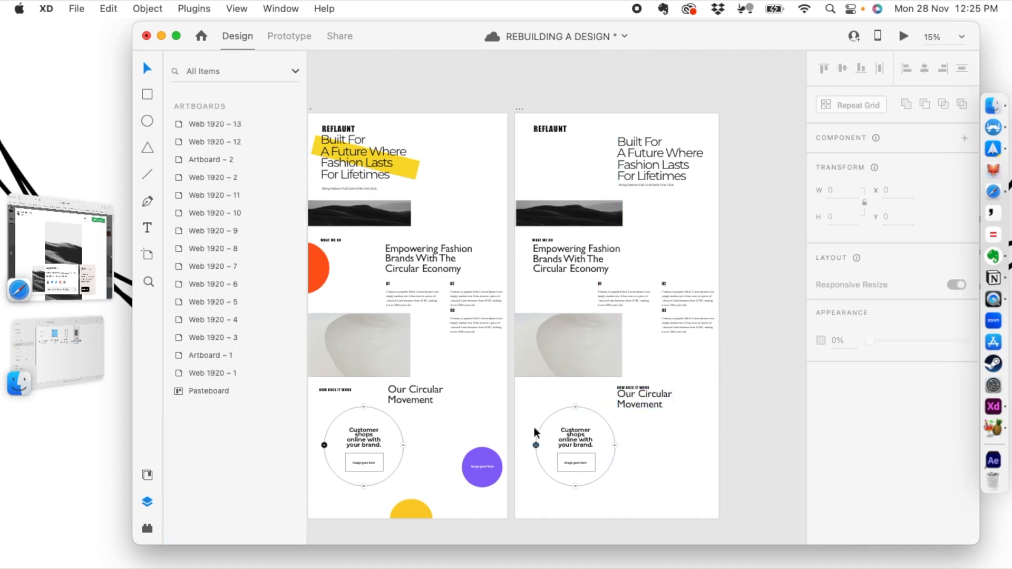
- Shift the whole circle diagram down and slightly right, and lower the Our Circular Movement heading together with its label
drag(520, 390, 642, 495)
click(640, 507)
click(586, 430)
click(527, 400)
drag(580, 439, 596, 462)
drag(730, 442, 631, 406)
click(745, 318)
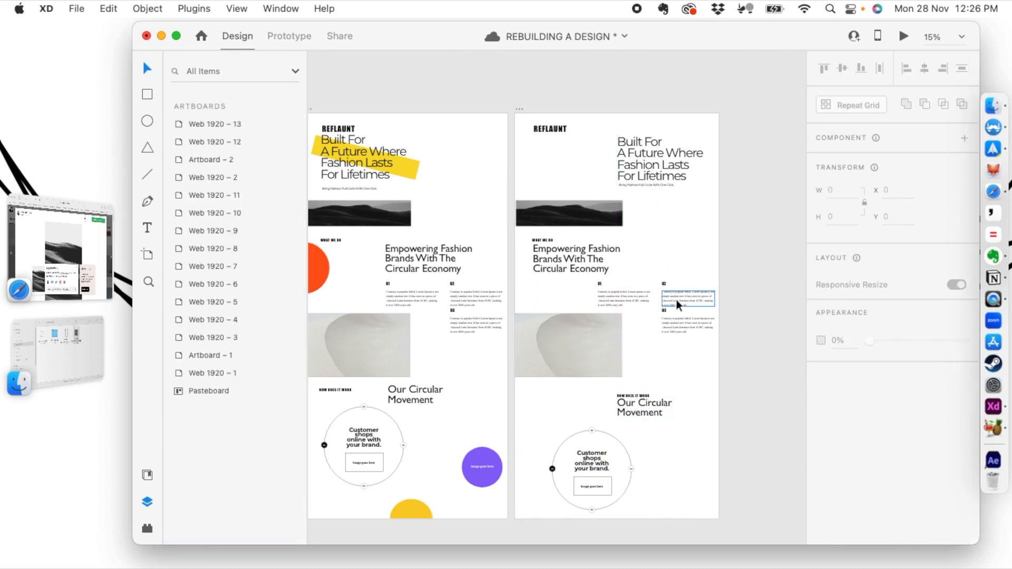
- Rearrange the 01, 02 and 03 text blocks into a three-column row beneath the Empowering Fashion Brands heading
scroll(650, 207, up, 3)
drag(558, 271, 568, 298)
click(690, 269)
key(super+minus)
drag(679, 273, 701, 375)
drag(674, 306, 625, 297)
click(650, 328)
click(613, 299)
click(681, 350)
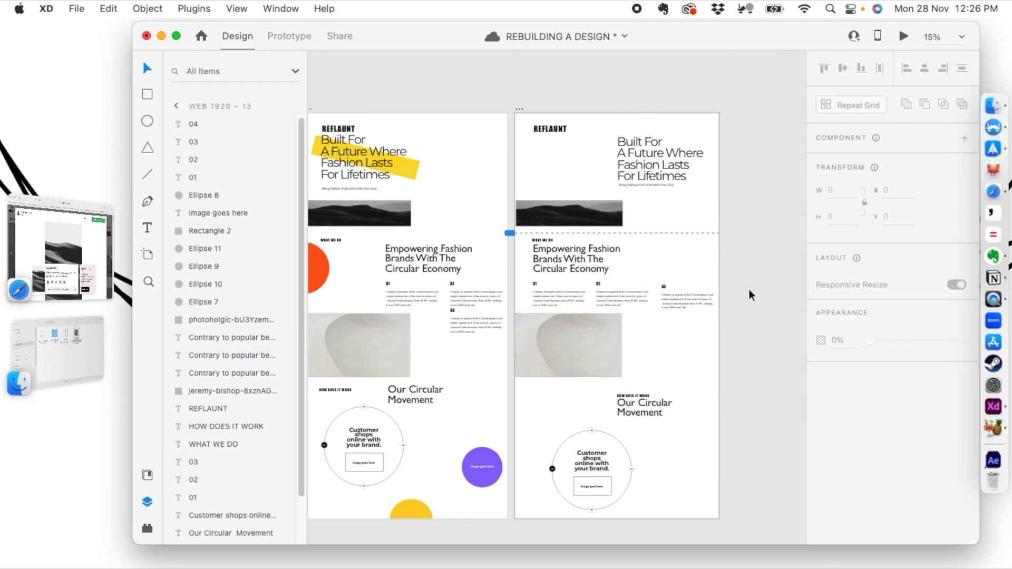
- Duplicate the rearranged artboard Web 1920 – 13
key(super+plus)
key(super+minus)
scroll(709, 343, down, 2)
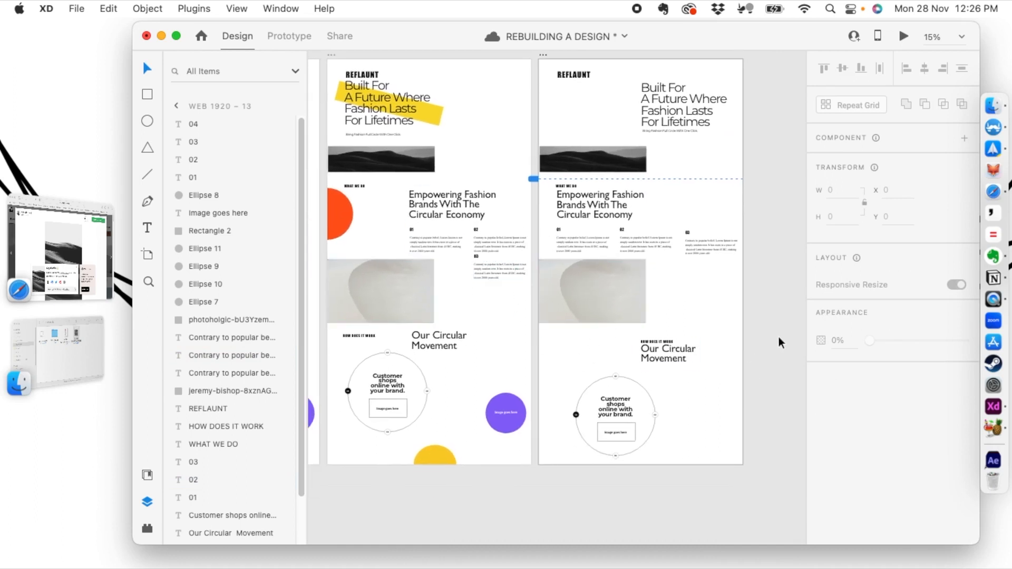
key(super+minus)
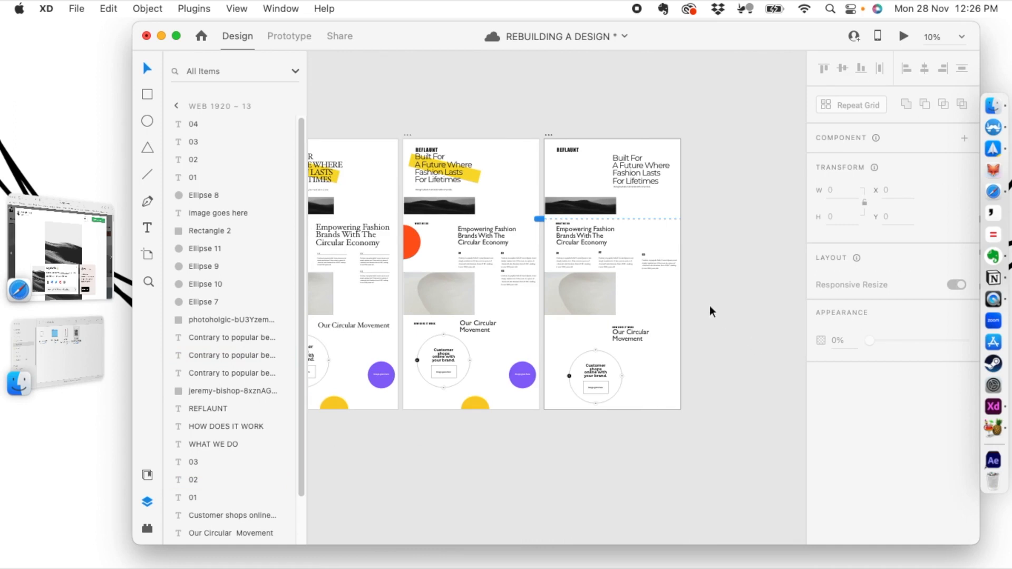
key(super+equal)
scroll(707, 310, right, 2)
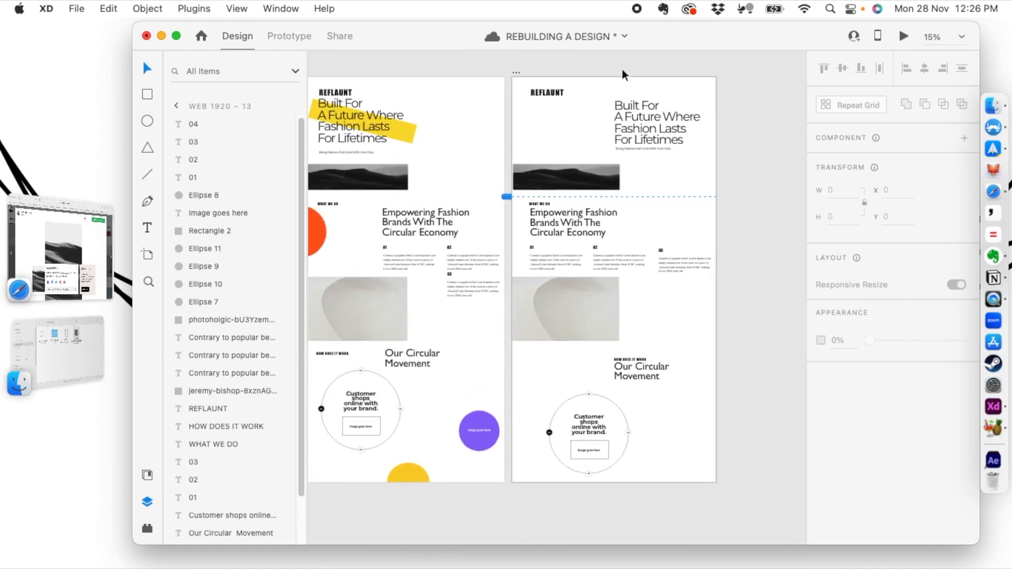
click(515, 68)
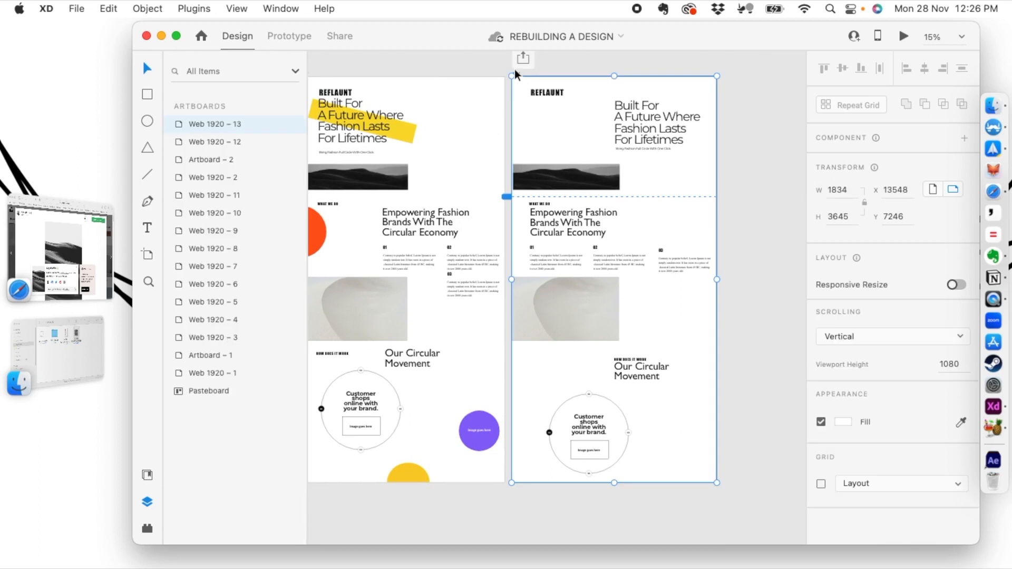
key(super+d)
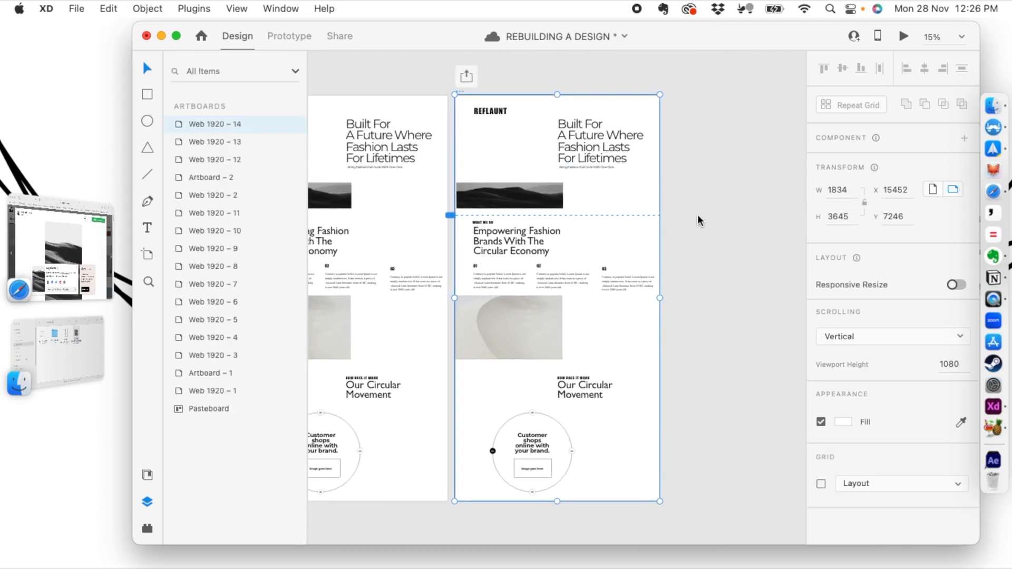
- Enlarge the dark dune image on artboard Web 1920 – 14 to about 1901 by 1364, covering the full hero area
key(super+plus)
drag(617, 138, 694, 255)
key(super+minus)
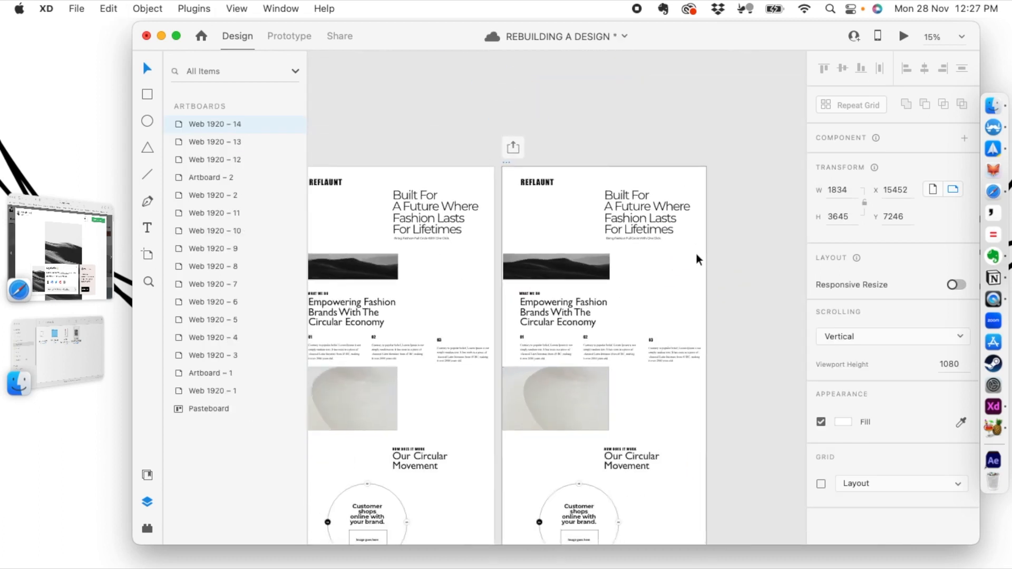
drag(365, 133, 631, 71)
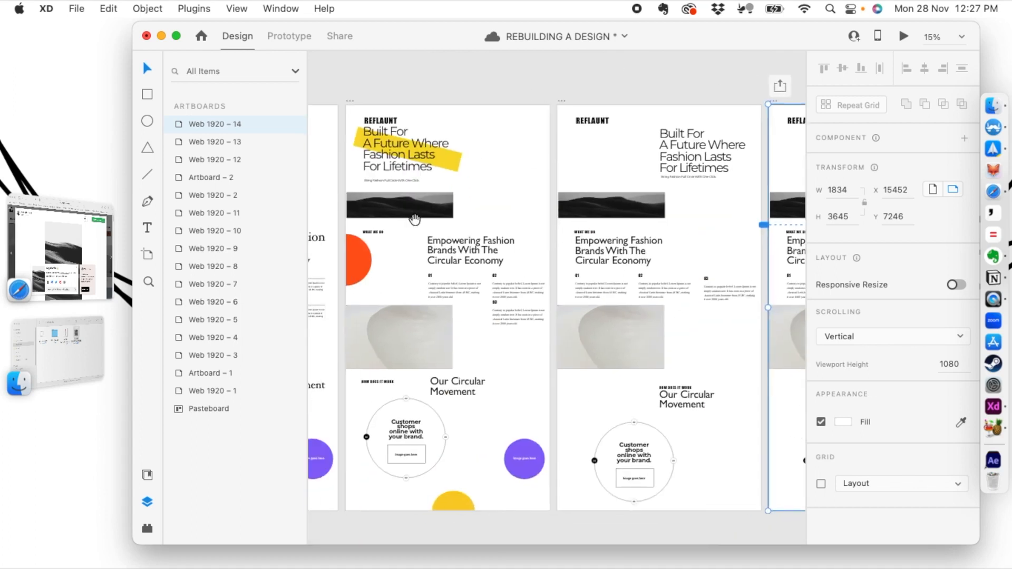
drag(545, 176, 441, 252)
click(427, 268)
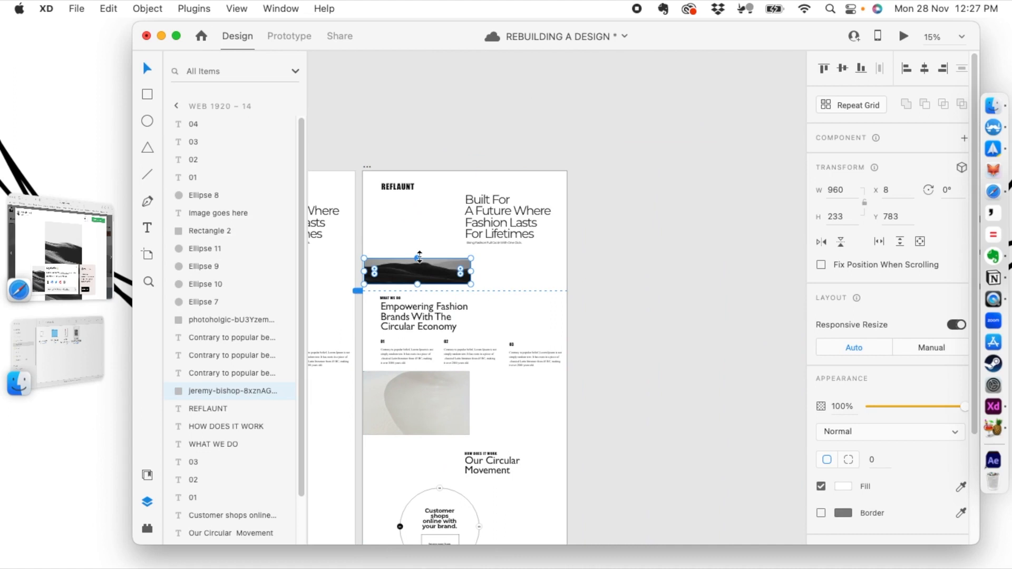
drag(420, 257, 426, 133)
drag(471, 208, 577, 203)
drag(506, 214, 482, 216)
click(726, 168)
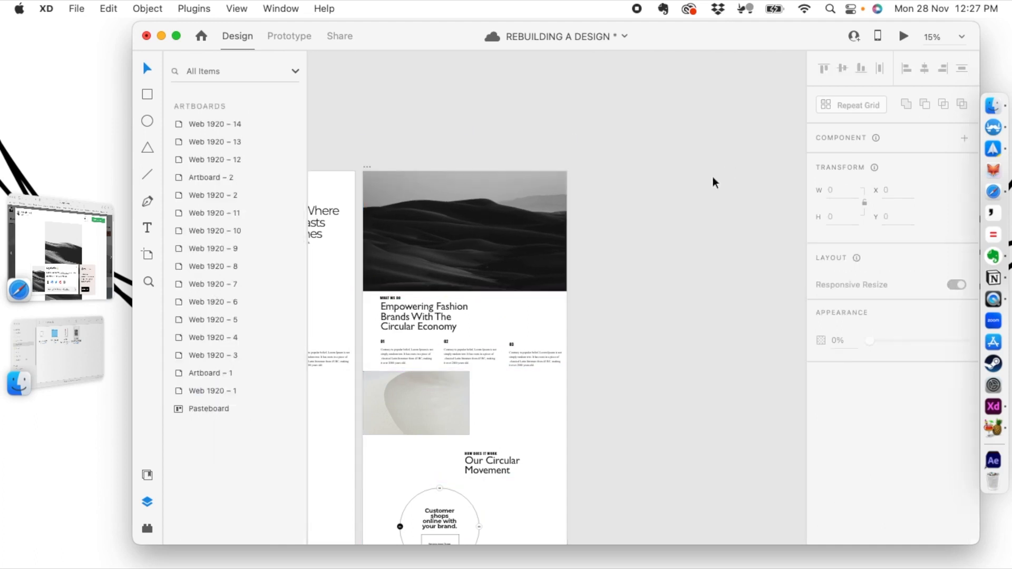
- Send the enlarged dune image backward behind the REFLAUNT logo, hero heading and tagline, to the bottom of the layer stack
scroll(692, 187, up, 5)
click(377, 245)
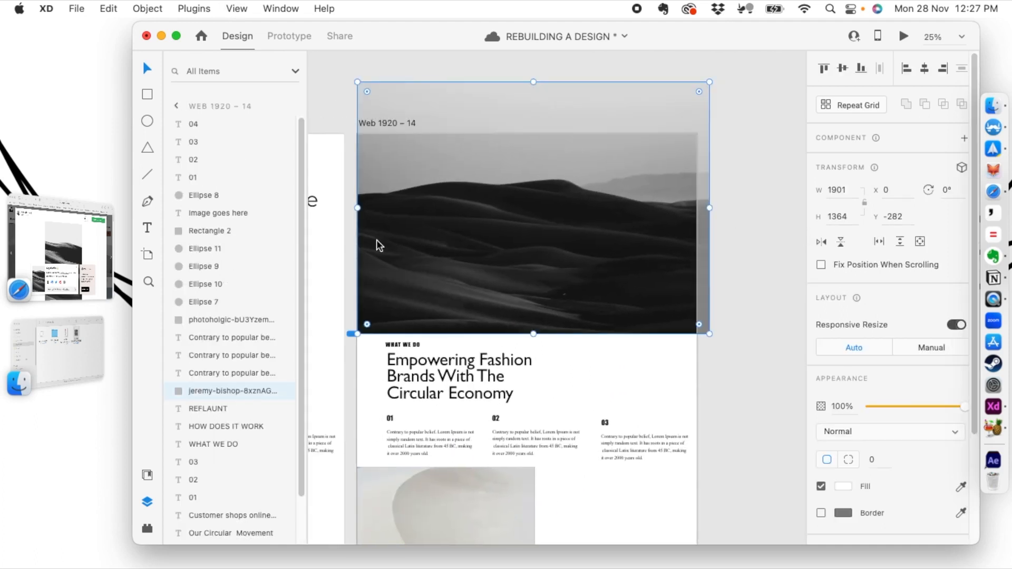
key(super+bracketleft)
key(super+bracketleft)
key(super+bracketleft)
key(super+bracketleft)
key(super+bracketleft)
key(super+bracketleft)
key(super+bracketleft)
key(super+bracketleft)
key(super+bracketleft)
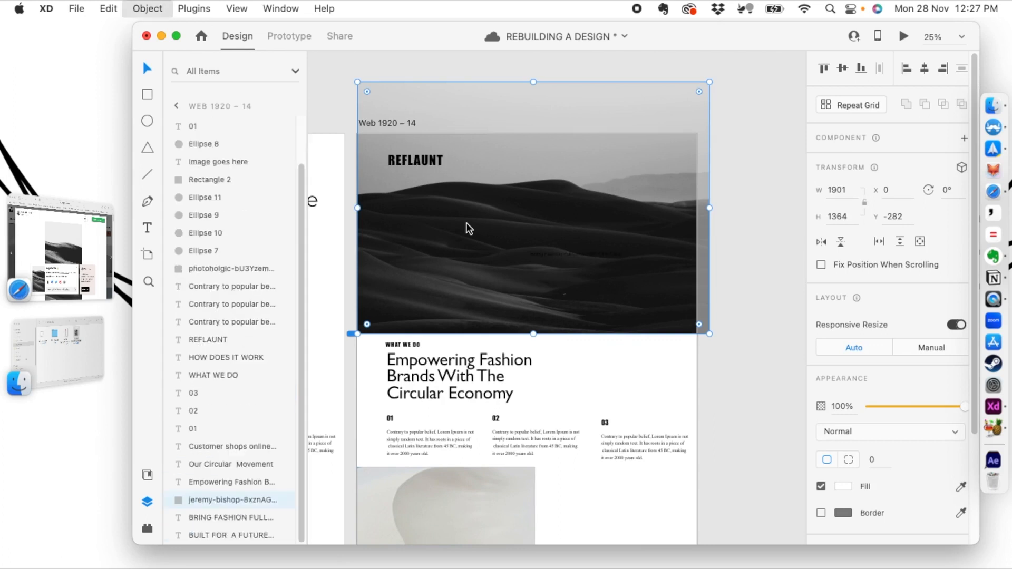
key(super+bracketleft)
key(super+bracketleft)
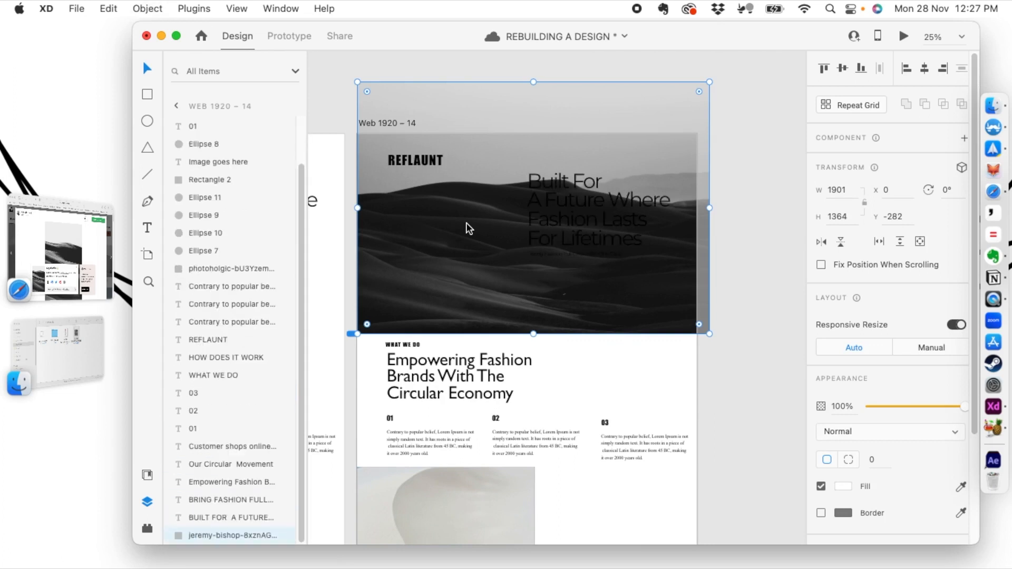
- Change the hero heading's fill from black to white on the dune image
click(600, 180)
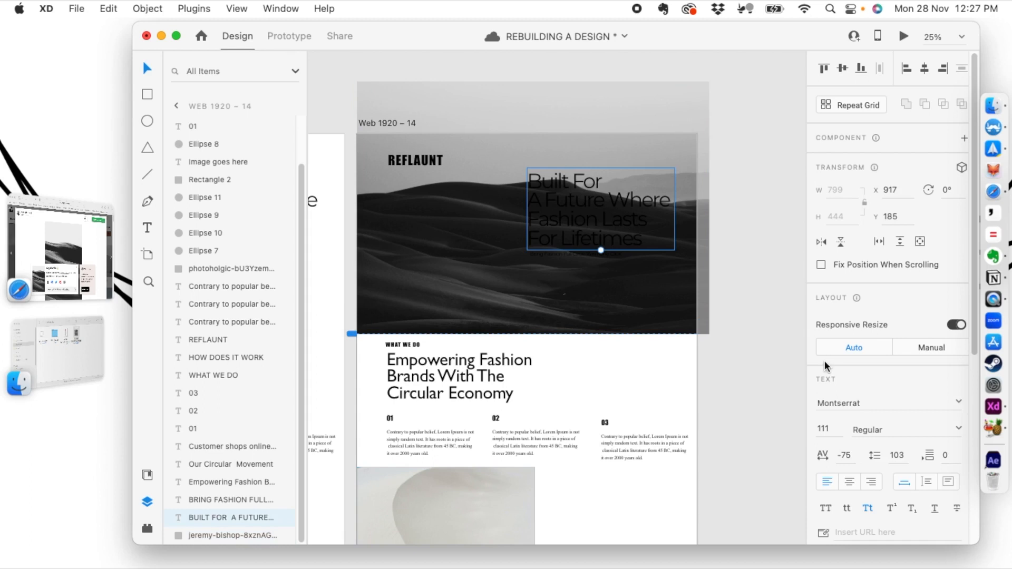
scroll(827, 362, down, 5)
click(843, 511)
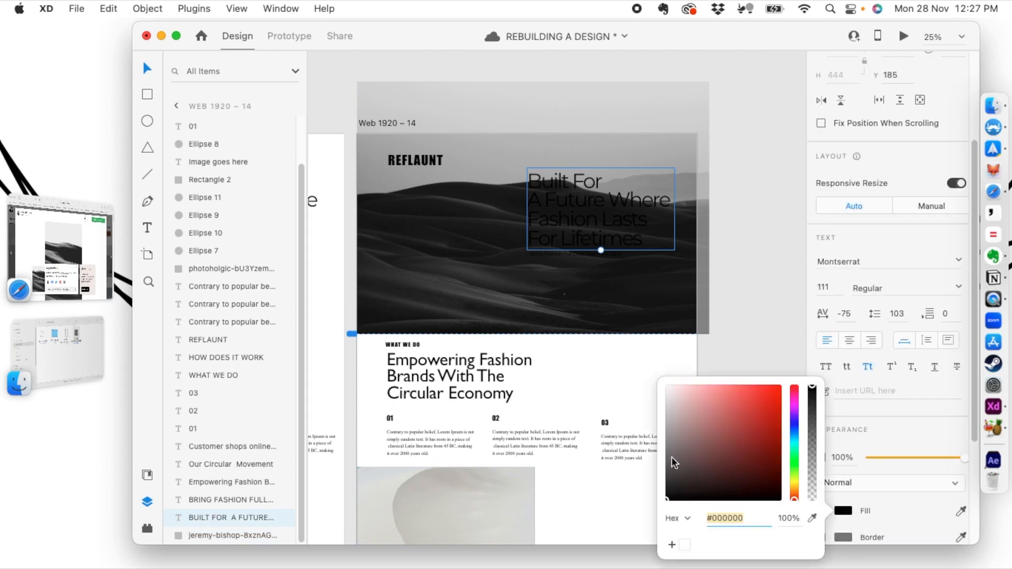
drag(672, 459, 626, 305)
click(742, 206)
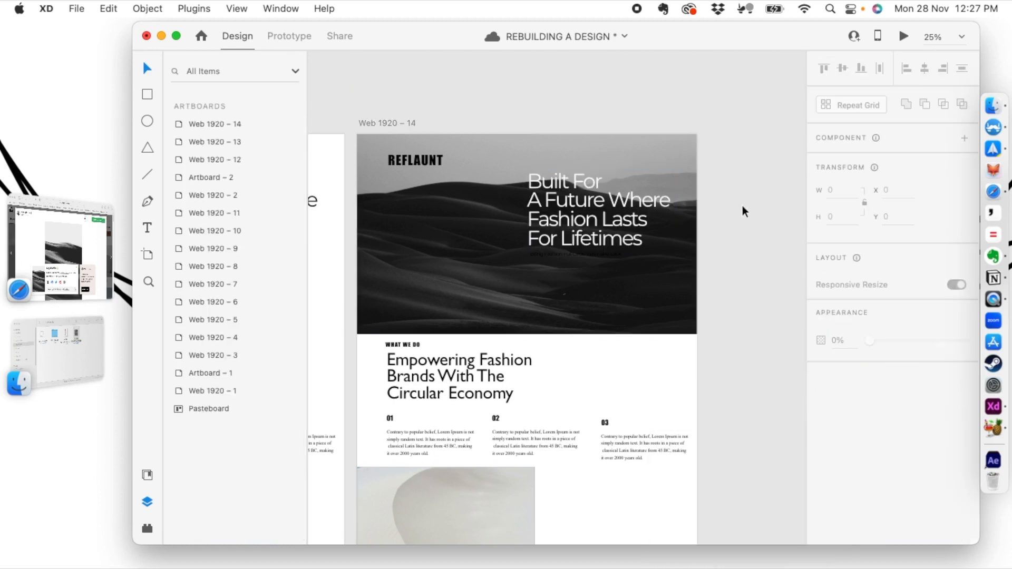
- Move the hero heading and tagline slightly lower over the dune image, and make the tagline's fill white
click(577, 256)
mouse_move(569, 254)
mouse_down()
mouse_move(568, 276)
mouse_move(564, 252)
mouse_up()
click(561, 274)
scroll(854, 388, down, 3)
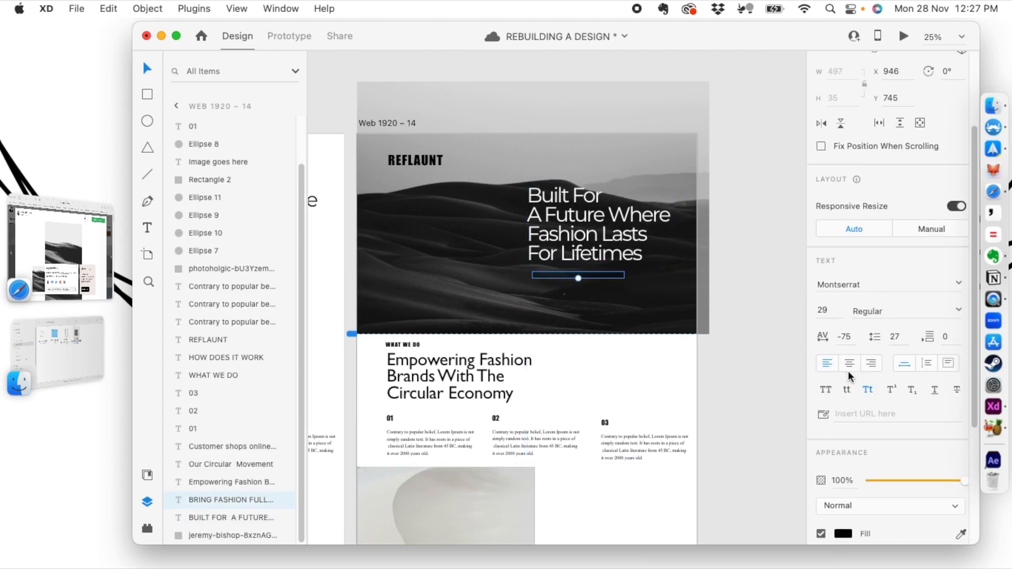
click(844, 534)
click(763, 243)
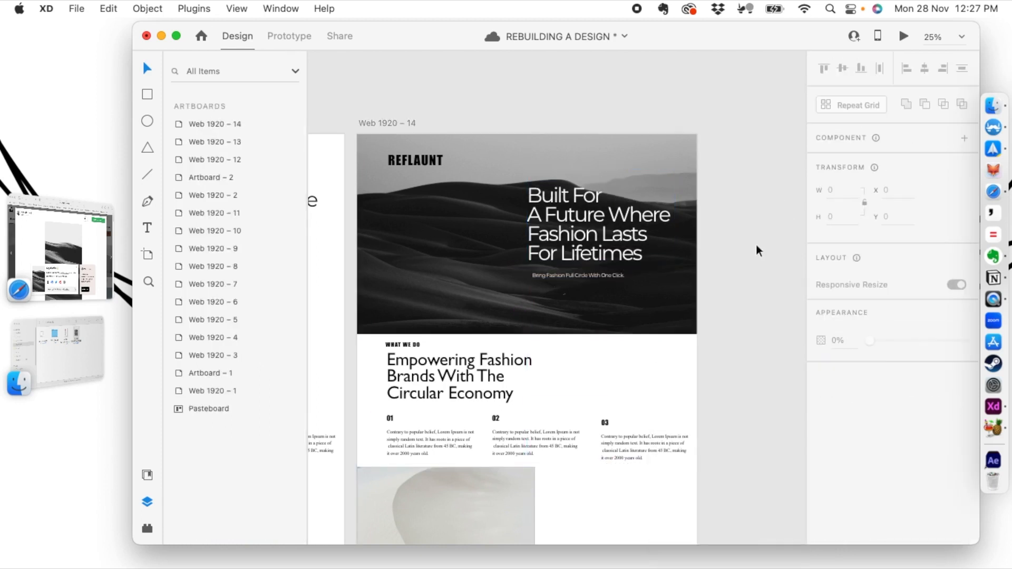
key(super+minus)
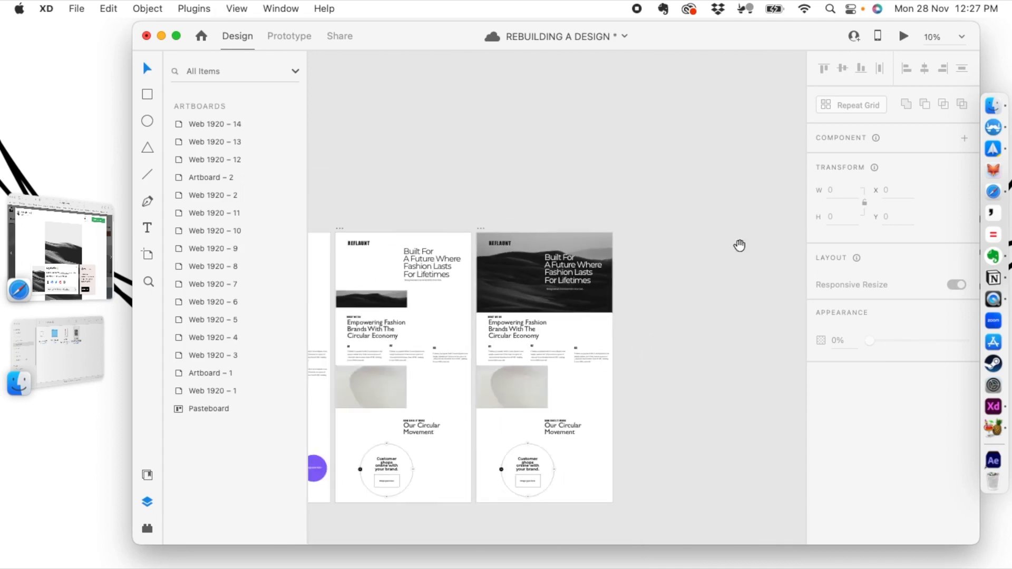
scroll(739, 243, left, 2)
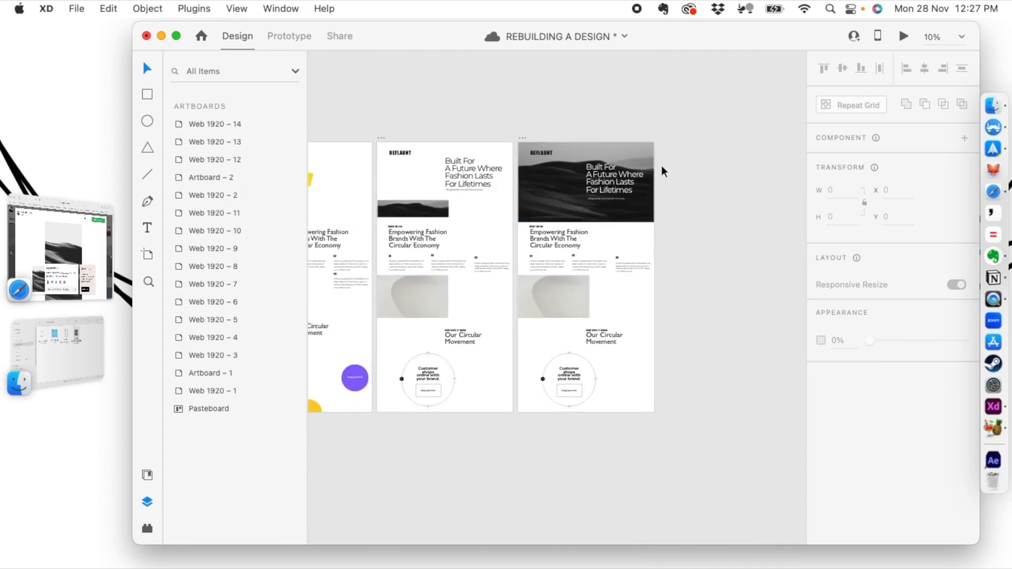
- Lower the hero heading and tagline together a little further over the dark dune image on artboard Web 1920 – 14
scroll(633, 147, left, 2)
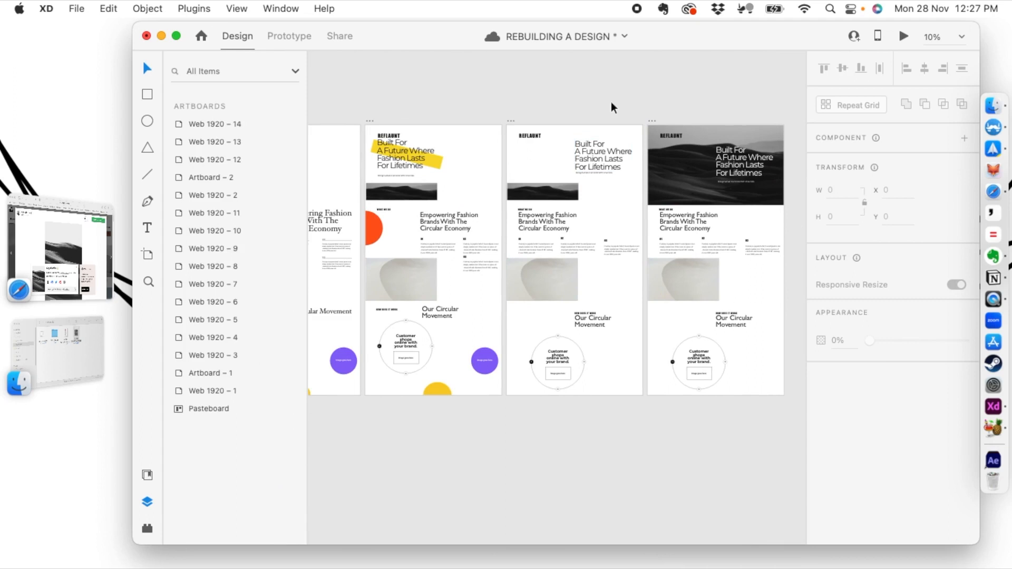
scroll(506, 113, right, 2)
scroll(506, 113, up, 1)
key(super+plus)
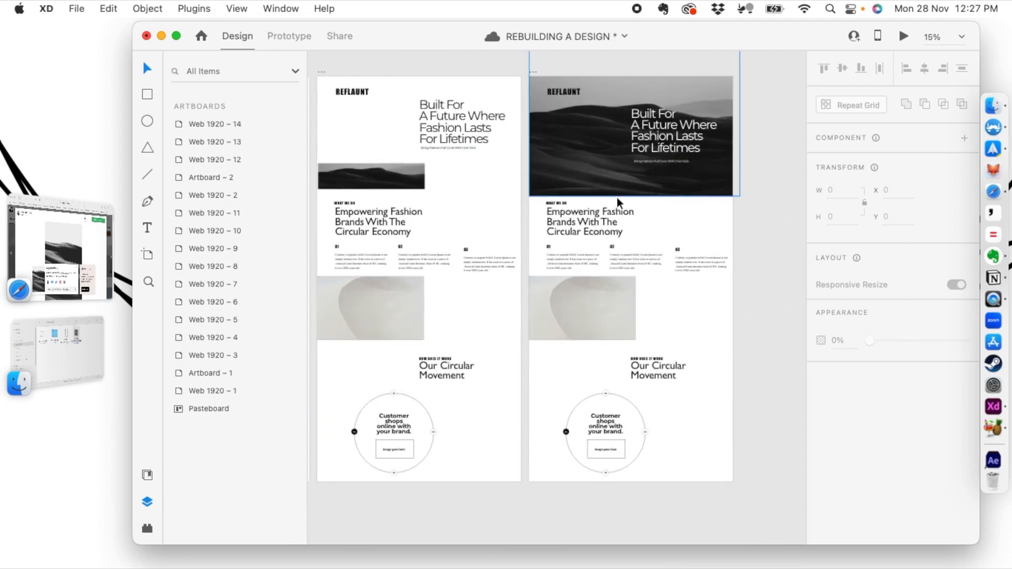
click(657, 160)
shift+click(656, 136)
drag(657, 136, 659, 153)
click(773, 130)
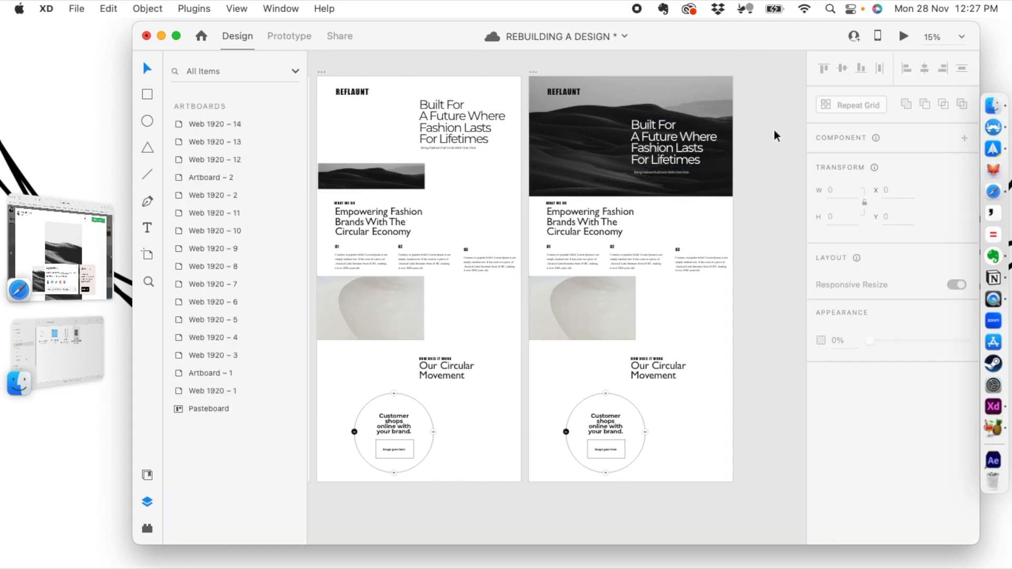
- Widen the pale dune image in the middle of artboard Web 1920 – 14 to about 1833, spanning the artboard's full width
key(super+plus)
key(super+minus)
click(620, 302)
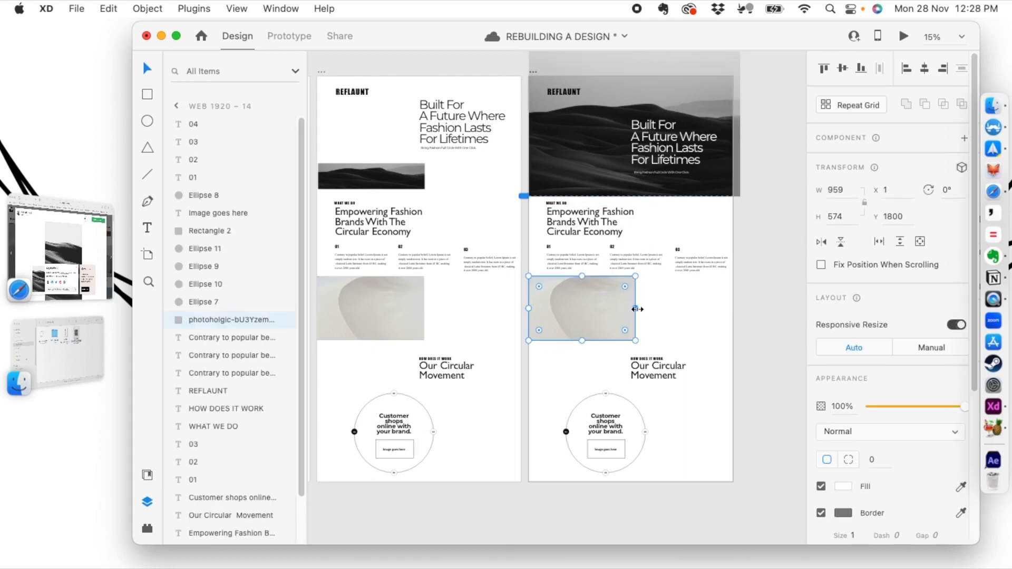
drag(636, 309, 732, 308)
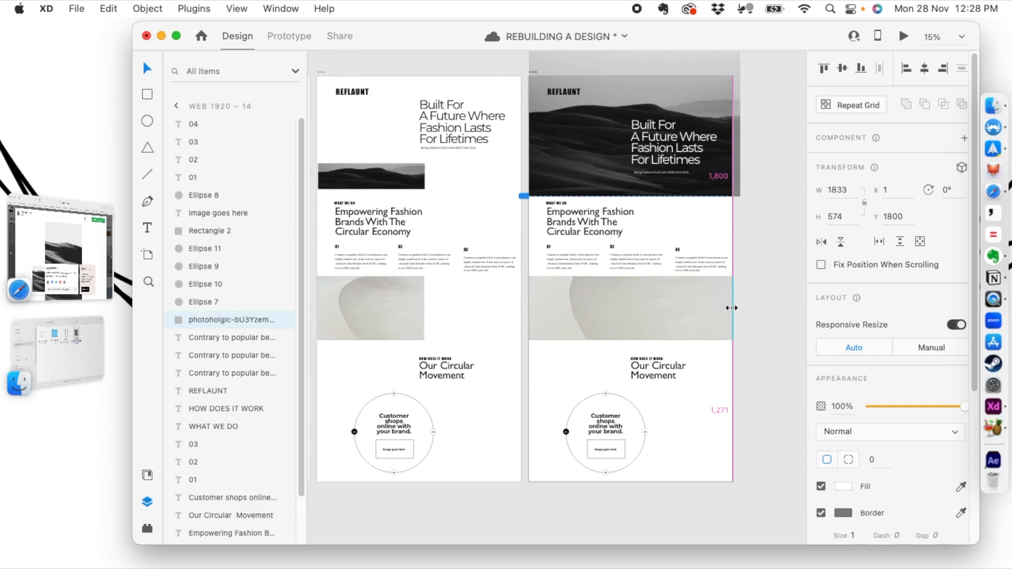
click(786, 238)
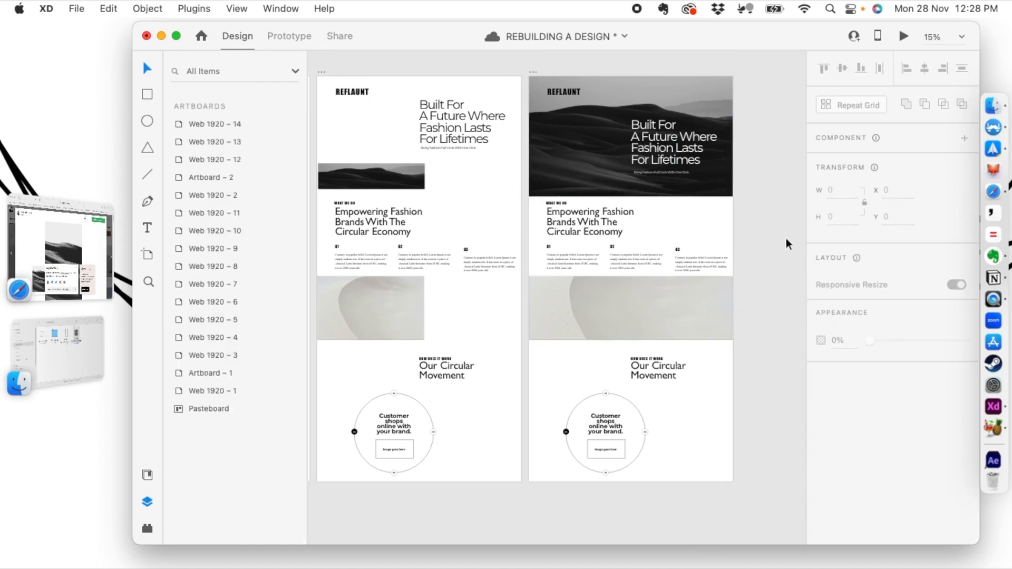
- Reposition the picture inside the widened dune image frame to reveal the dune crest and blue sky
click(610, 300)
drag(610, 299, 605, 349)
click(757, 282)
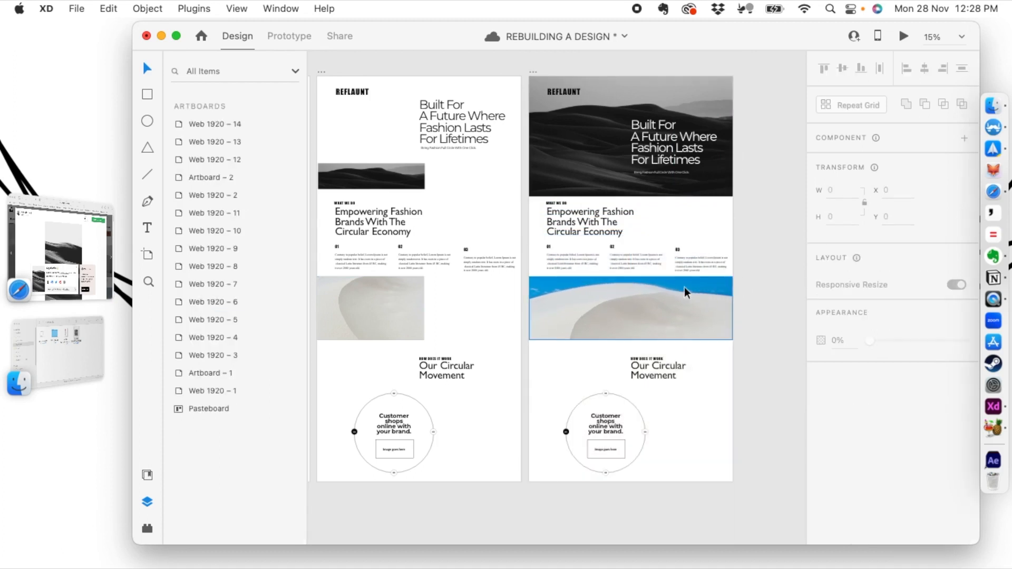
- Duplicate the full-width dune image to the bottom of the artboard behind the circle diagram, and shift the copy's picture to show only sand
key(super+minus)
key(super+equal)
key(space)
mouse_move(713, 306)
mouse_down()
mouse_move(728, 272)
mouse_move(714, 305)
mouse_up()
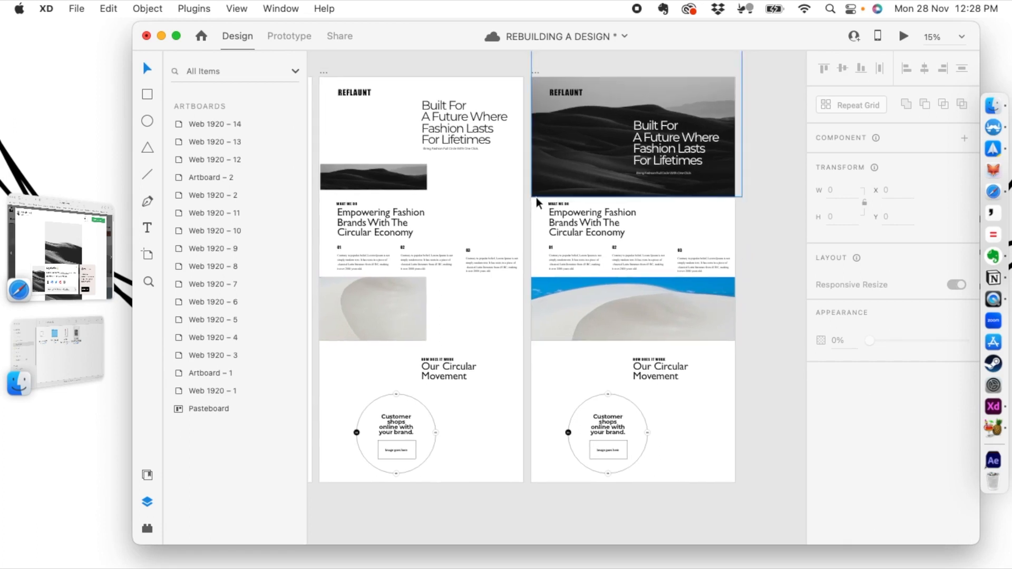
key(space)
drag(605, 293, 619, 225)
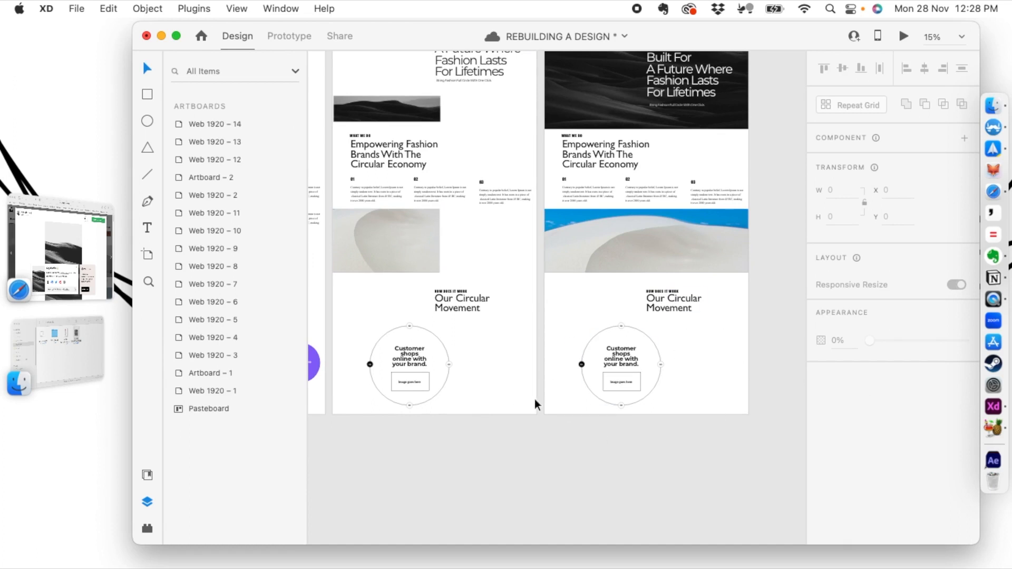
click(602, 246)
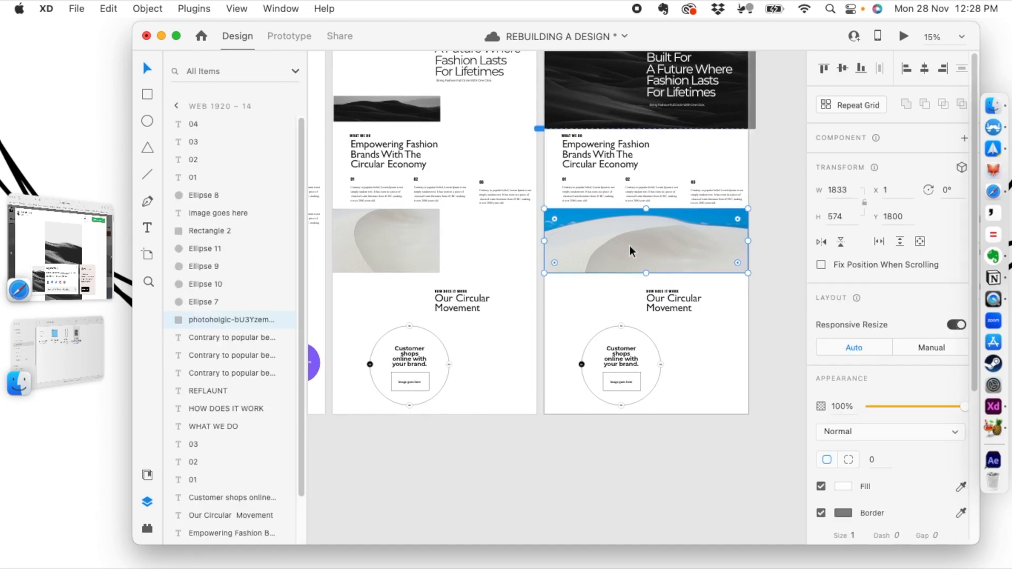
key(super+d)
drag(630, 246, 684, 264)
key(Escape)
click(712, 392)
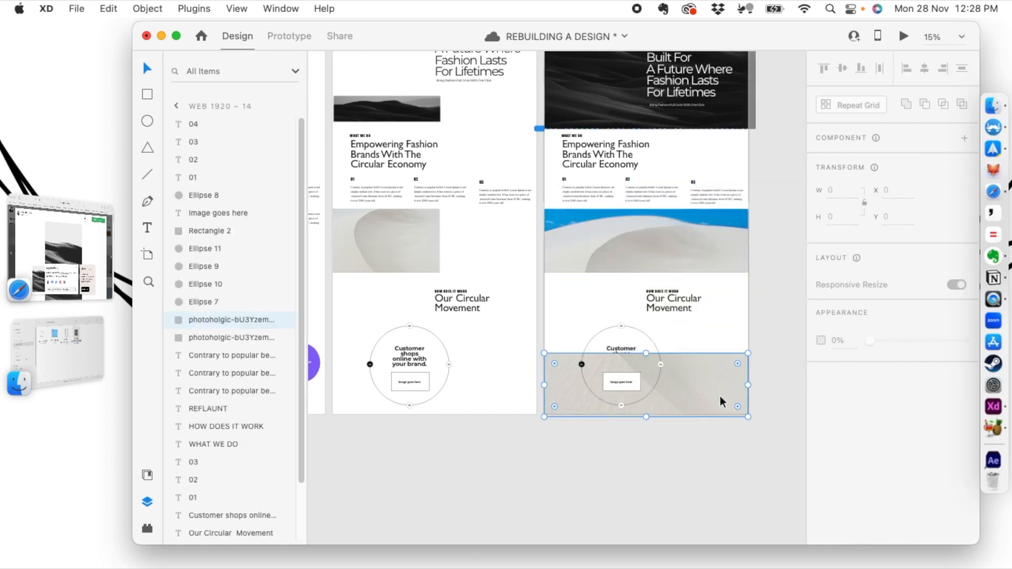
- Bring the "Customer shops online with your brand." text forward in the layer stack, above the bottom sand image
click(625, 347)
key(super+bracketright)
key(super+bracketright)
key(super+bracketright)
key(super+bracketright)
key(super+bracketright)
key(super+bracketright)
key(super+bracketright)
key(super+bracketright)
key(super+bracketright)
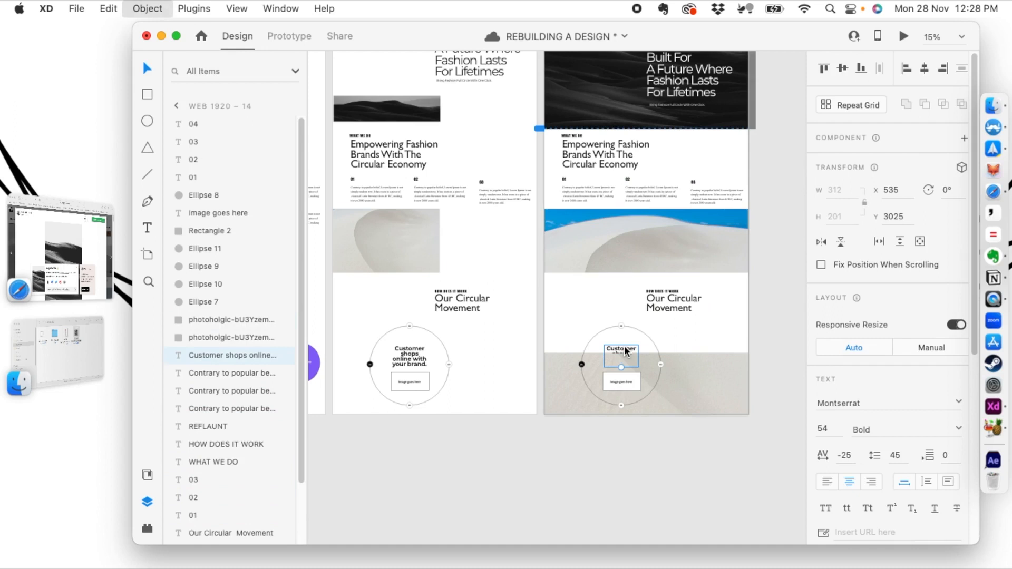
key(super+bracketright)
key(super+bracketright)
key(super+bracketright)
key(super+bracketright)
click(740, 326)
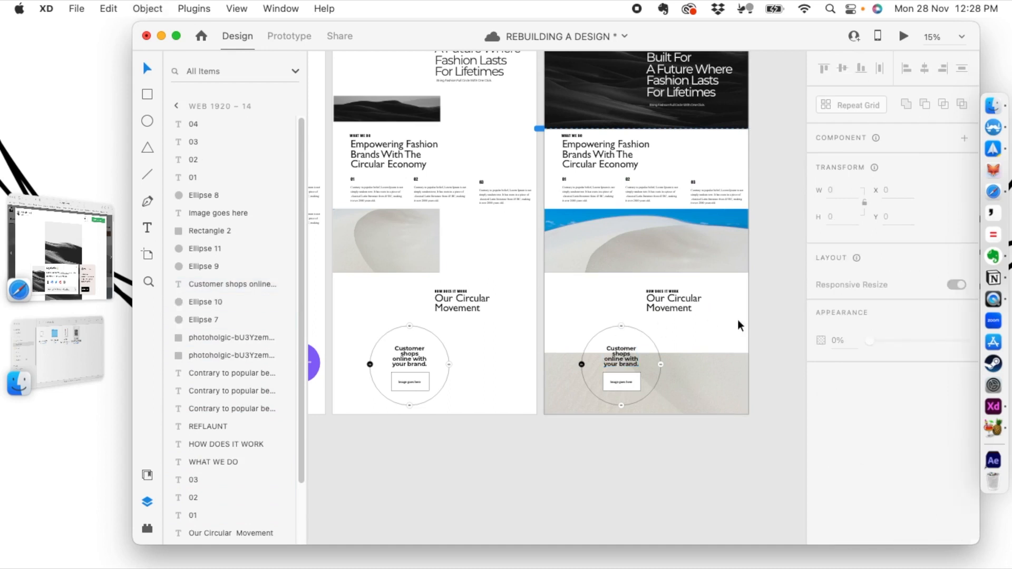
- Review the revised Web 1920 – 14 layout from hero to bottom and compare it with the neighbouring artboard variations
scroll(725, 330, up, 3)
scroll(726, 330, down, 3)
scroll(726, 331, up, 2)
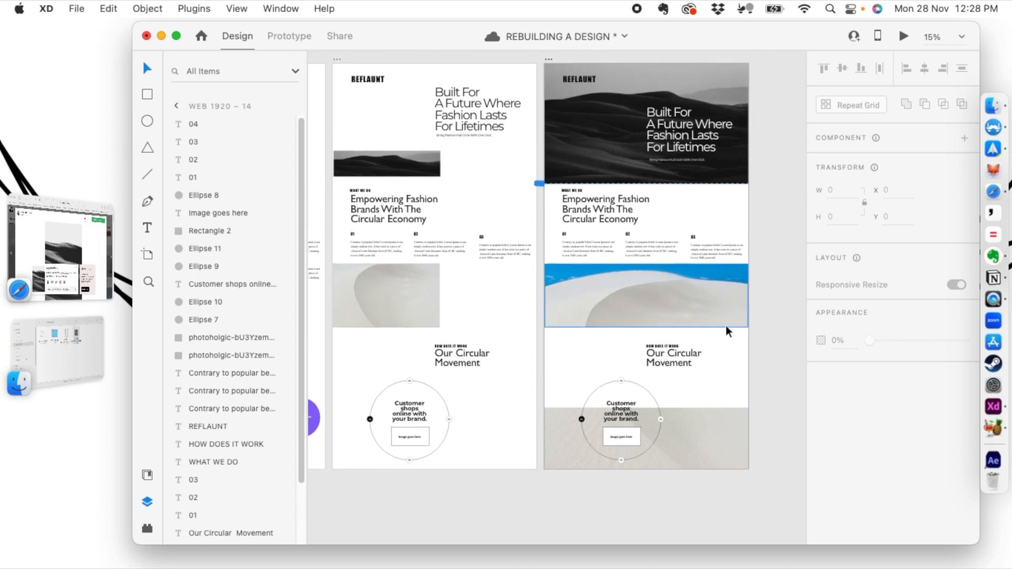
key(super+minus)
key(super+minus)
scroll(561, 420, left, 3)
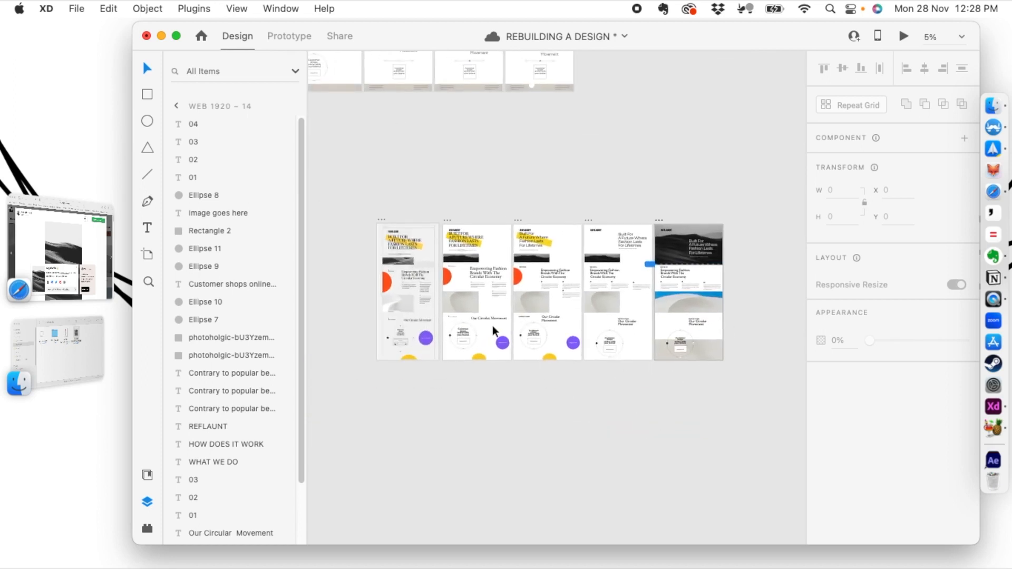
key(super+plus)
key(super+plus)
drag(646, 360, 333, 332)
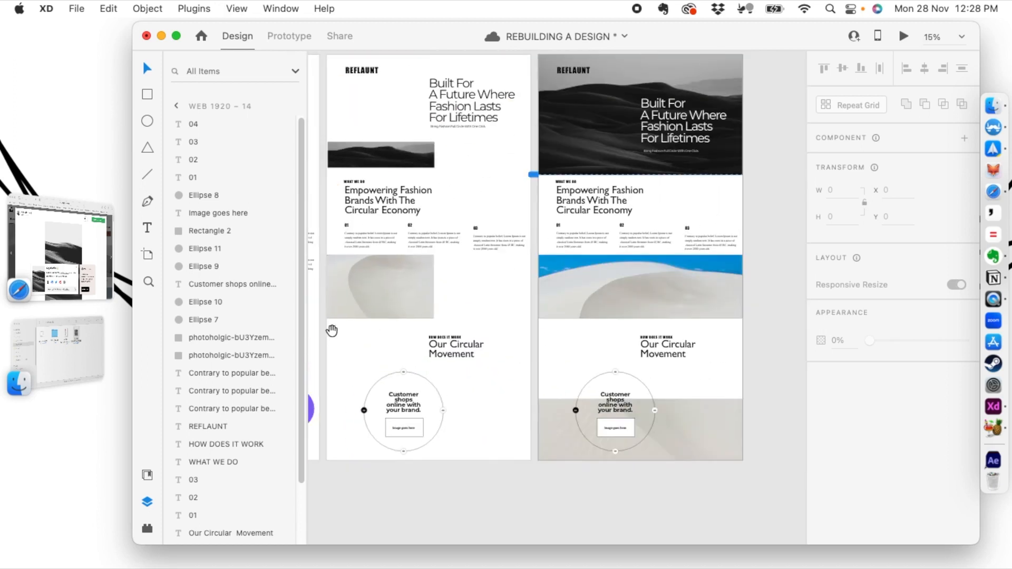
drag(507, 310, 478, 339)
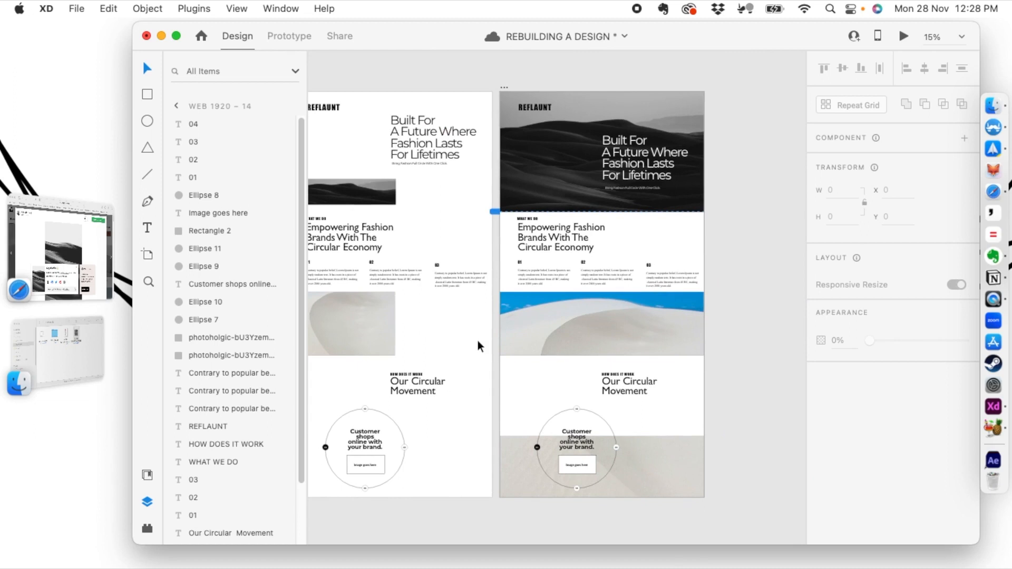
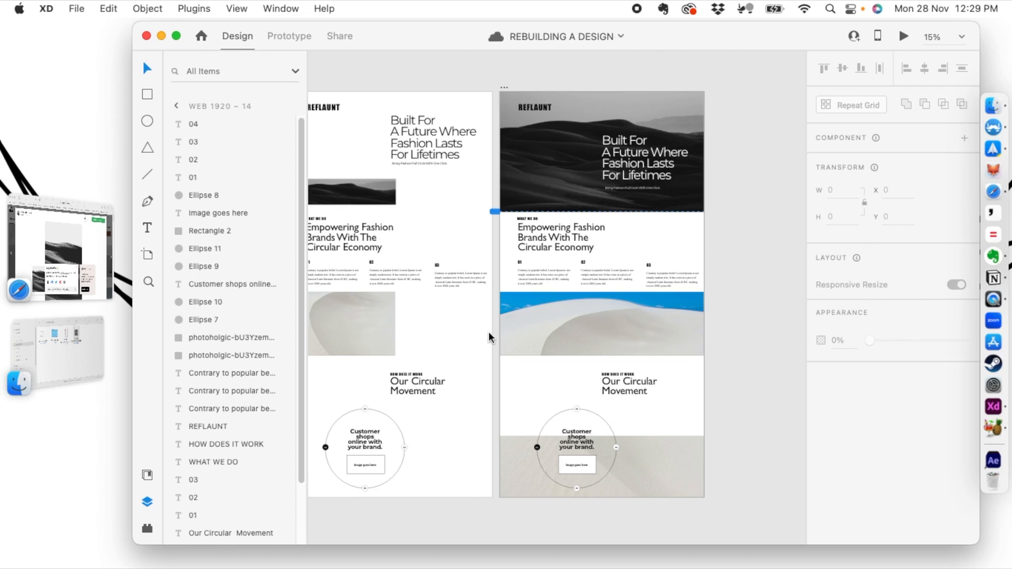
drag(538, 407, 709, 397)
drag(468, 367, 683, 249)
drag(423, 307, 440, 278)
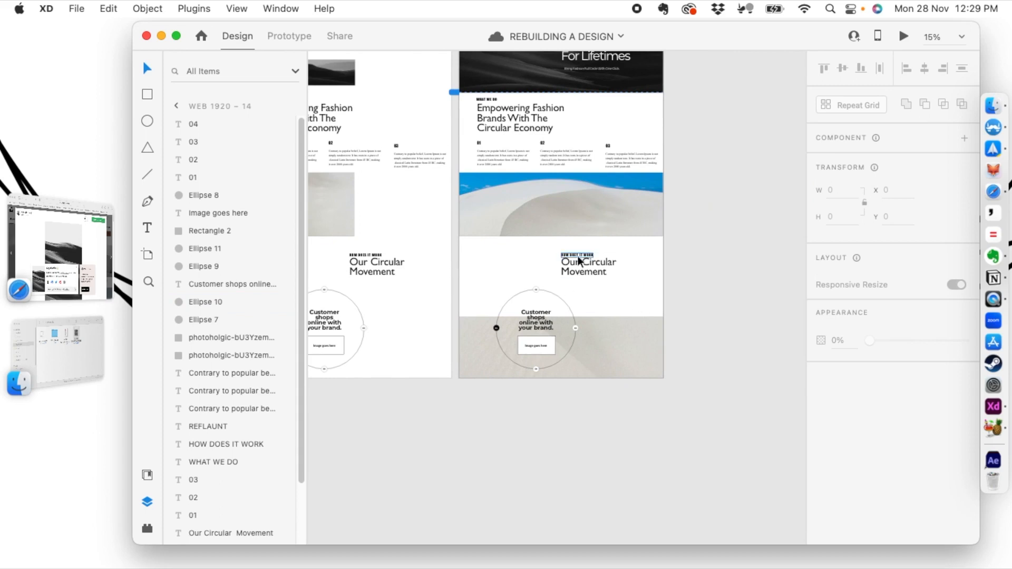
- Delete the large outline circle surrounding the "Customer shops online with your brand." text
key(super+equal)
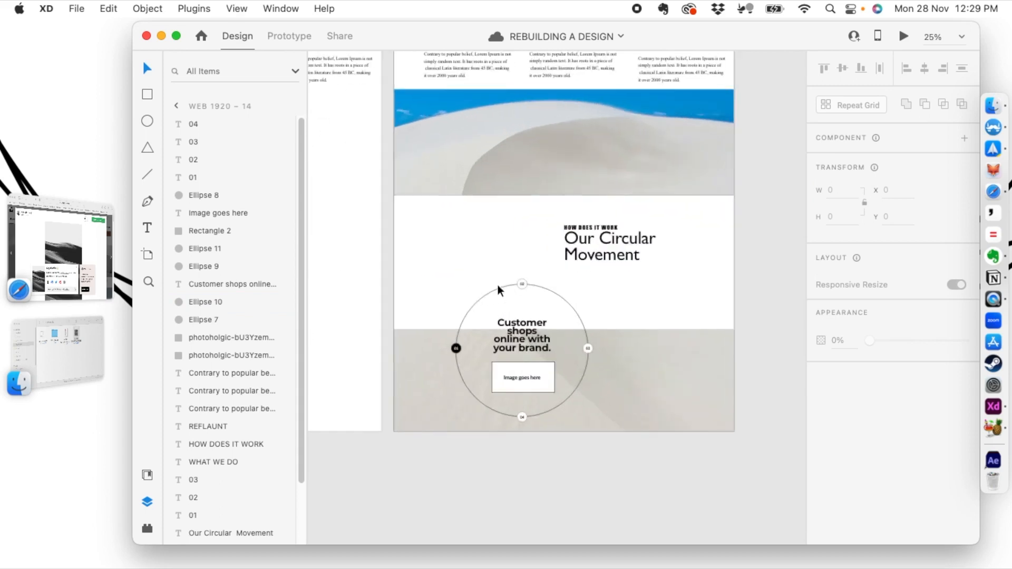
drag(488, 252, 483, 227)
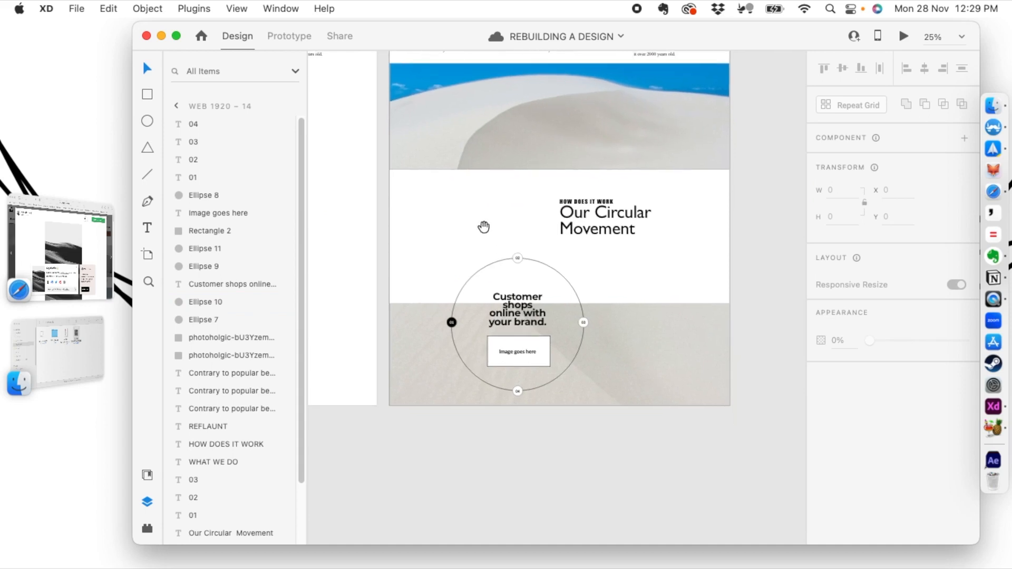
click(473, 272)
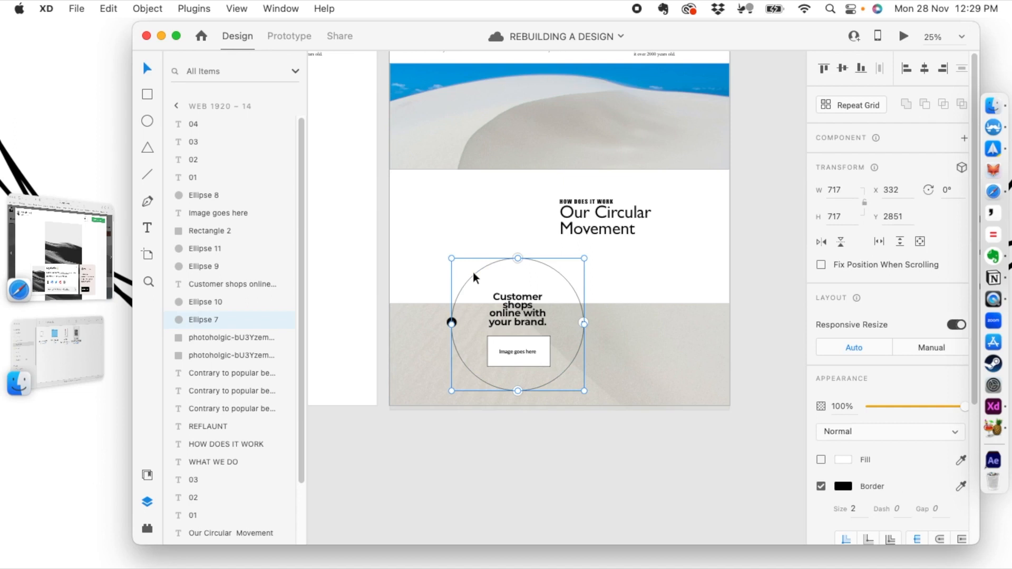
key(Delete)
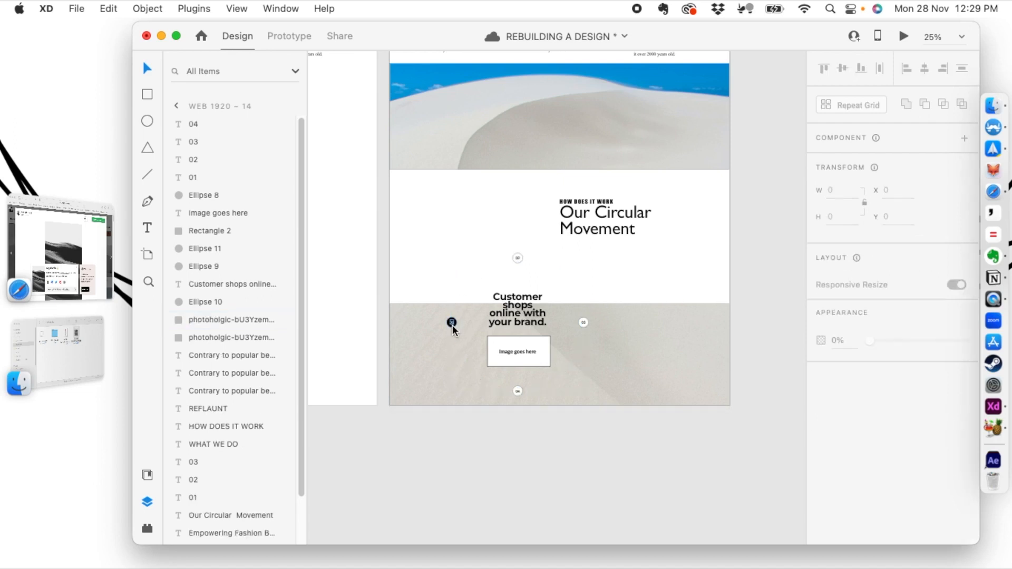
- Move the black 01 badge, number and circle together, up beside the 02 badge in the same row
click(451, 324)
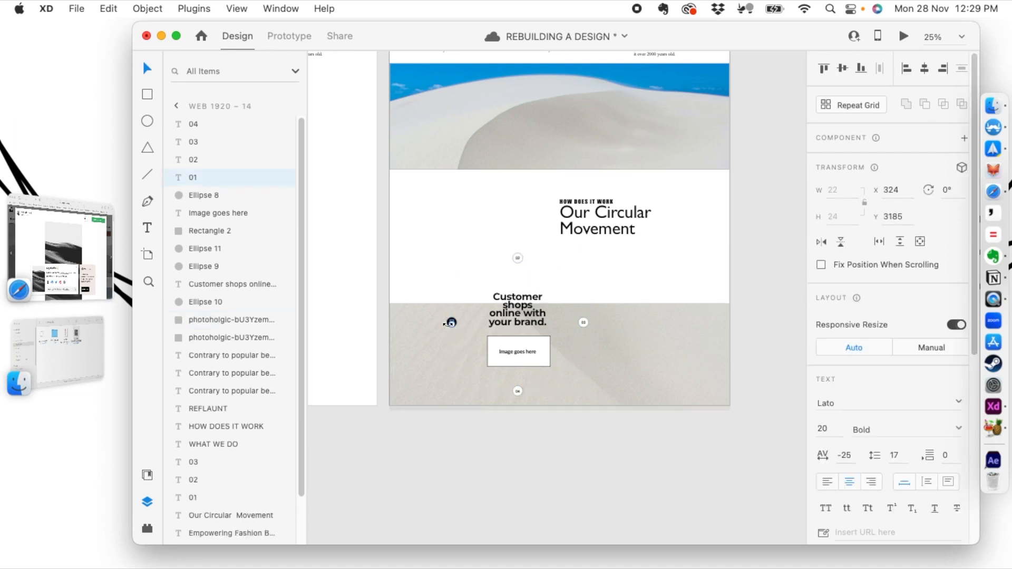
scroll(451, 322, up, 5)
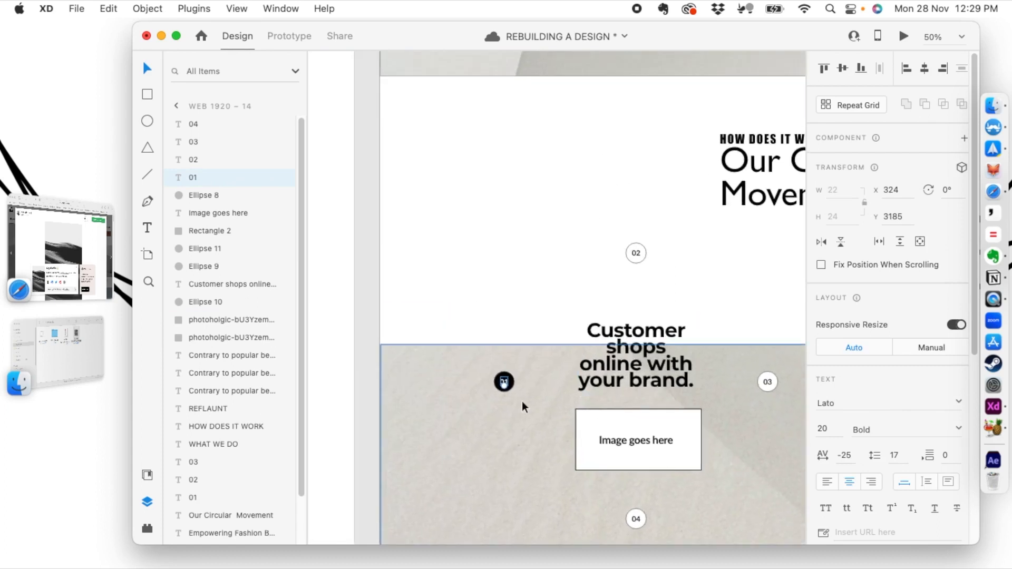
click(498, 387)
shift+click(504, 383)
drag(504, 382, 544, 258)
click(489, 303)
- Move the 03 badge, number and circle together, into the row after the 02 badge with equal spacing
scroll(489, 304, down, 1)
scroll(489, 303, right, 5)
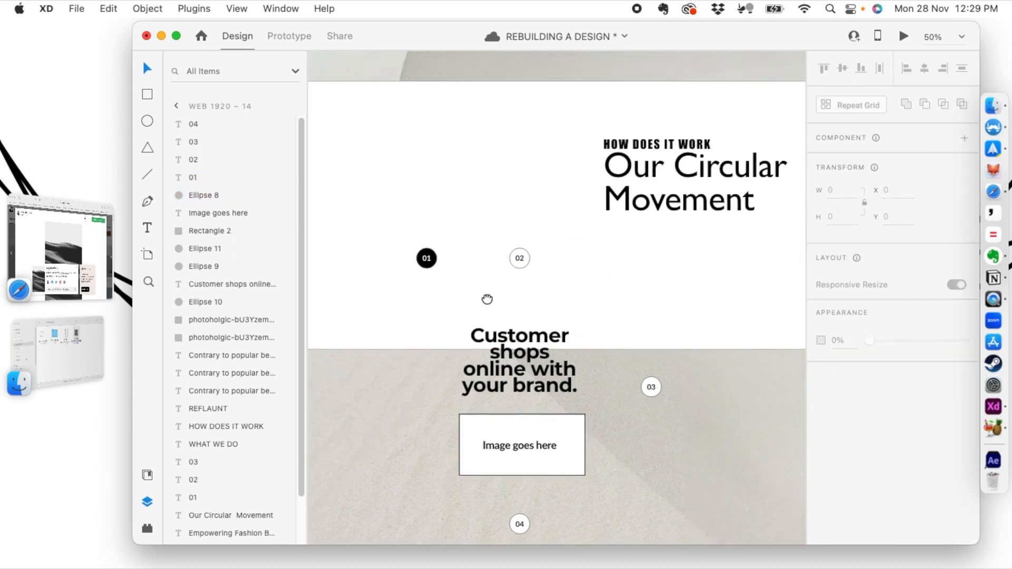
click(650, 387)
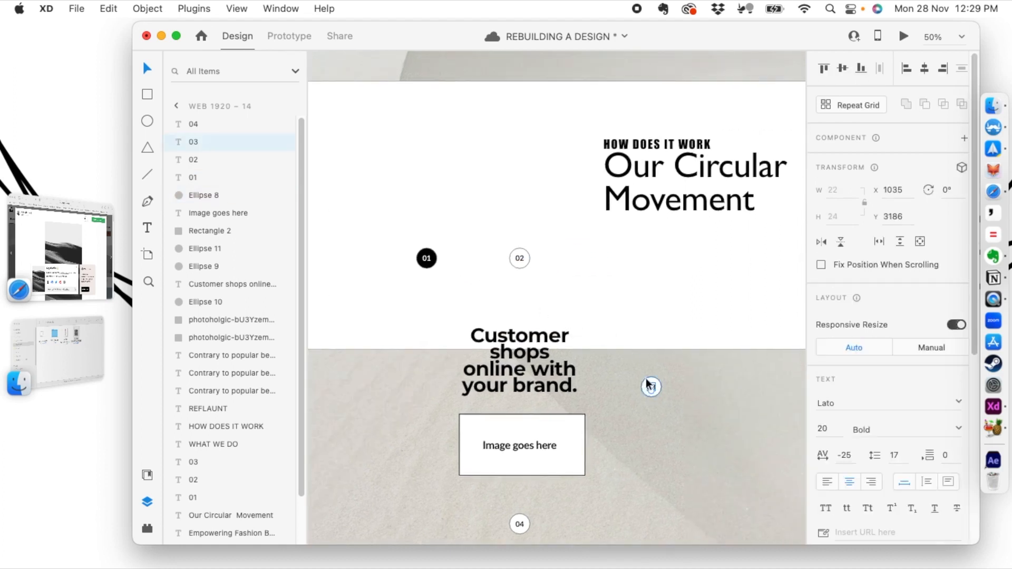
shift+click(649, 385)
drag(650, 384, 596, 240)
click(654, 290)
- Move the 04 badge, number and circle together, to the end of the badge row with matching spacing
scroll(618, 299, down, 1)
scroll(619, 304, down, 2)
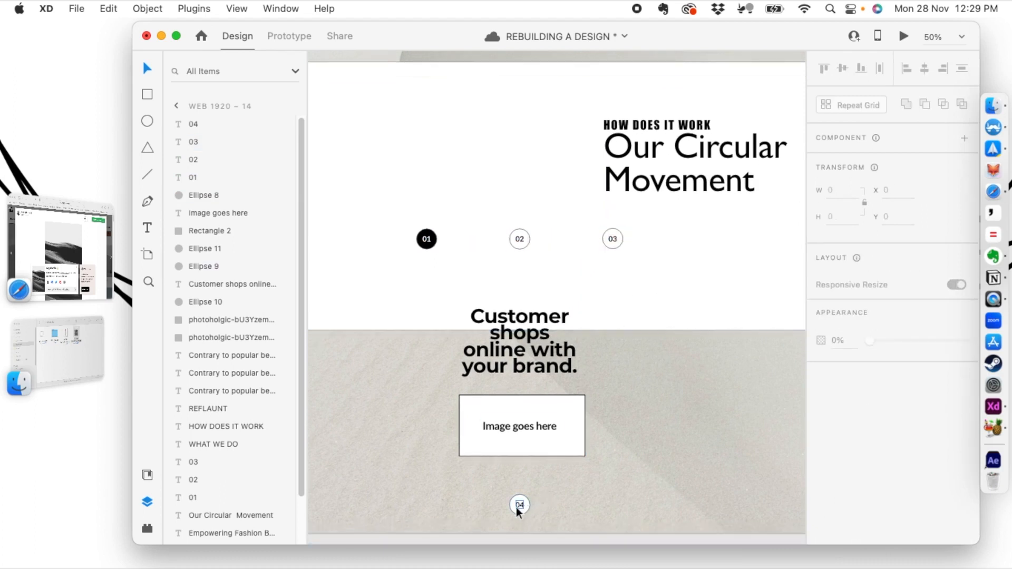
click(519, 506)
shift+click(521, 504)
drag(521, 504, 708, 237)
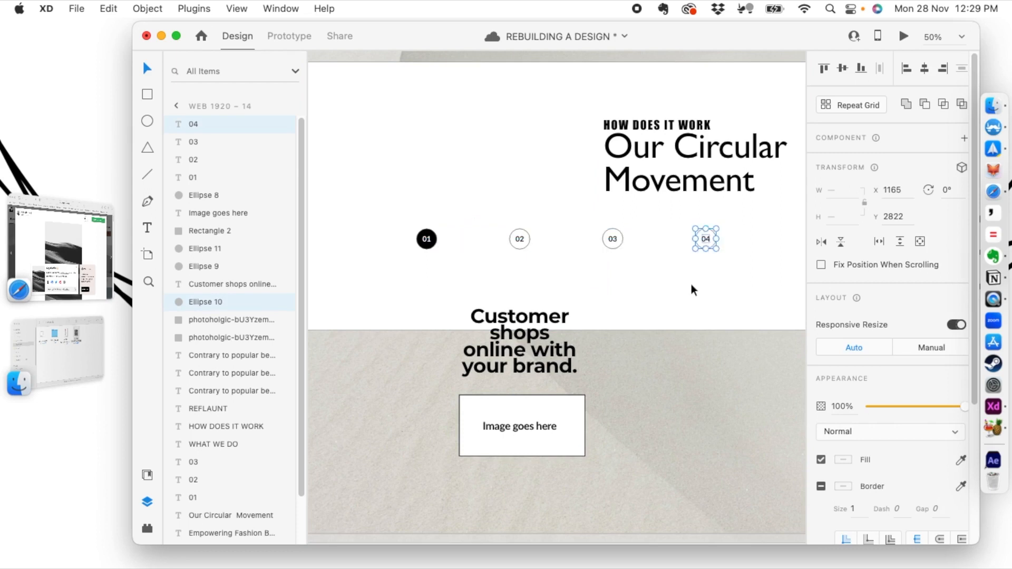
- Move the "Customer shops online" text and the "Image goes here" box onto the bottom sand image, with the text centred above the box
click(526, 339)
drag(526, 339, 582, 369)
click(427, 435)
key(super+minus)
click(522, 385)
shift+click(494, 397)
drag(501, 395, 539, 406)
click(566, 346)
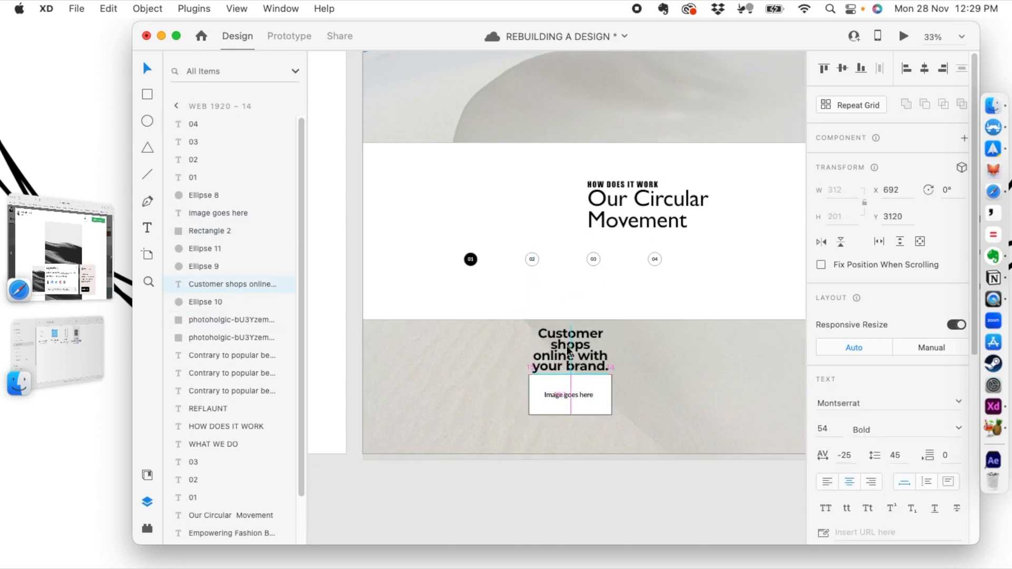
click(480, 349)
- Move the row of four numbered badges down to just above the bottom sand image, at about X 444, Y 3019
key(super+minus)
key(super+minus)
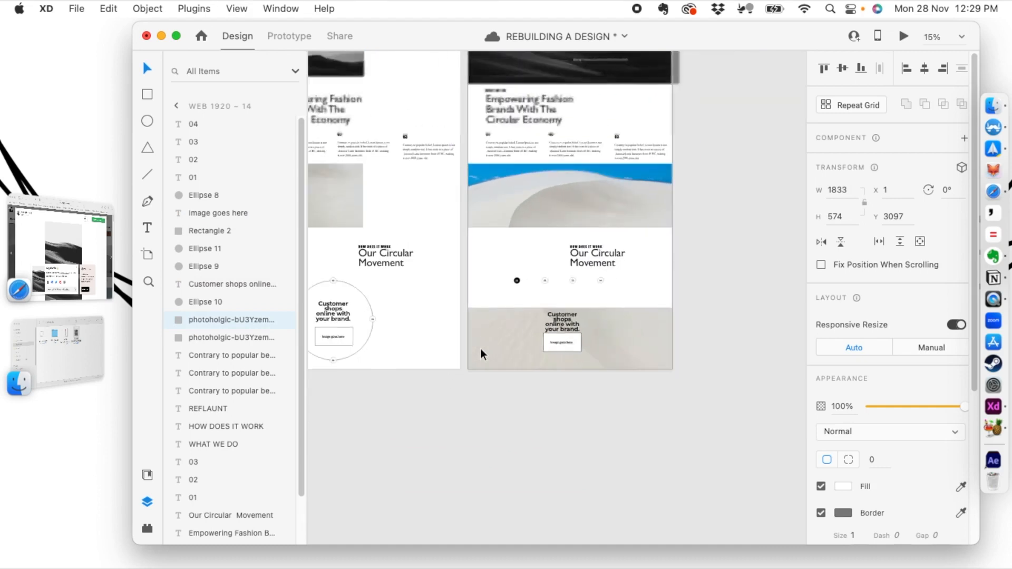
scroll(458, 343, up, 1)
drag(470, 278, 565, 314)
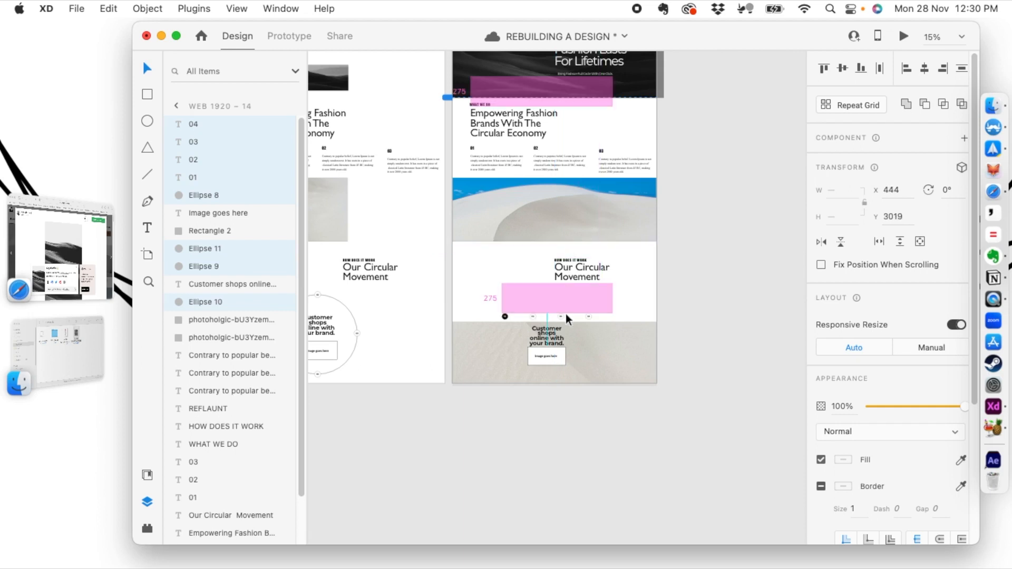
click(669, 260)
- Move the "Customer shops online" text beneath the "Our Circular Movement" heading at X 917, and left-align it
click(546, 332)
drag(544, 331, 564, 295)
scroll(564, 294, up, 5)
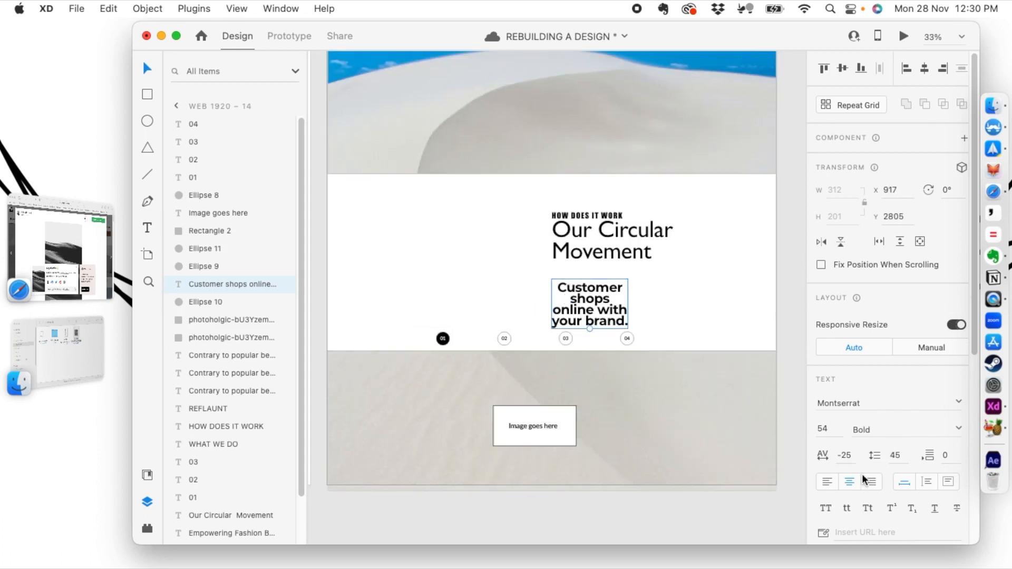
click(827, 481)
- Reduce the "Customer shops online" text to size 37 and rebreak it as "Customer / shops online / with your brand."
drag(590, 322, 571, 301)
double_click(559, 303)
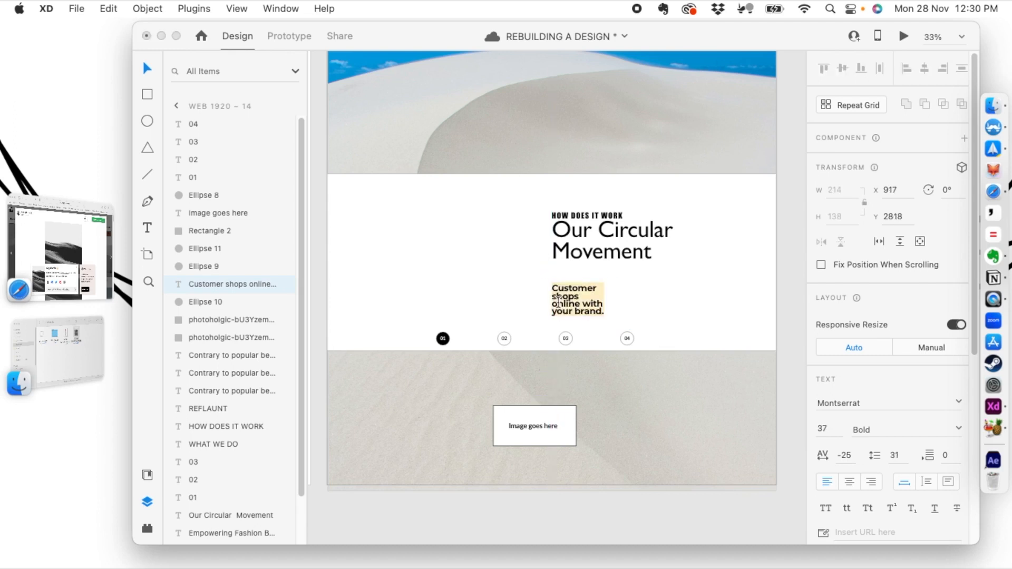
click(553, 304)
key(BackSpace)
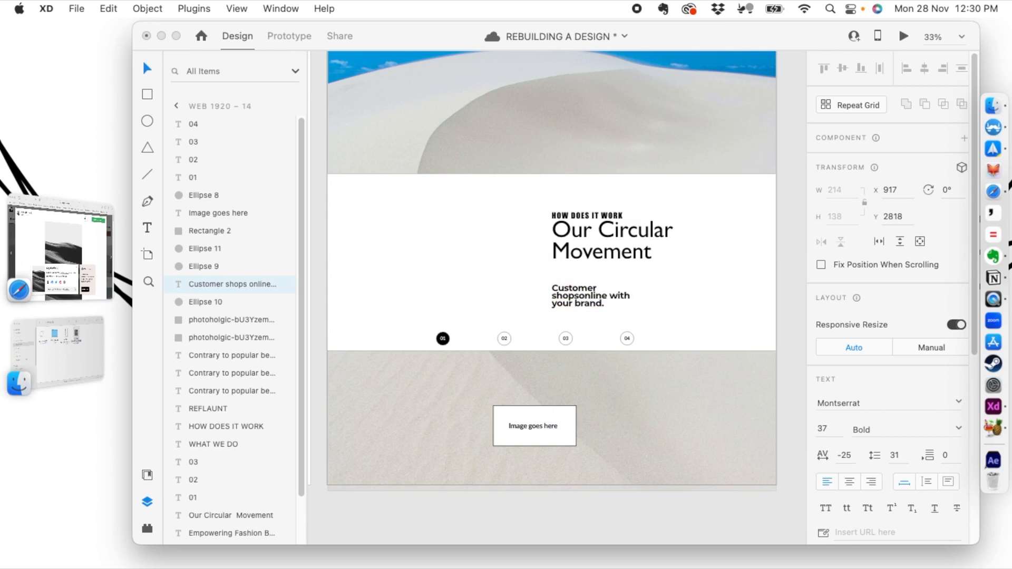
click(612, 295)
key(Return)
click(553, 311)
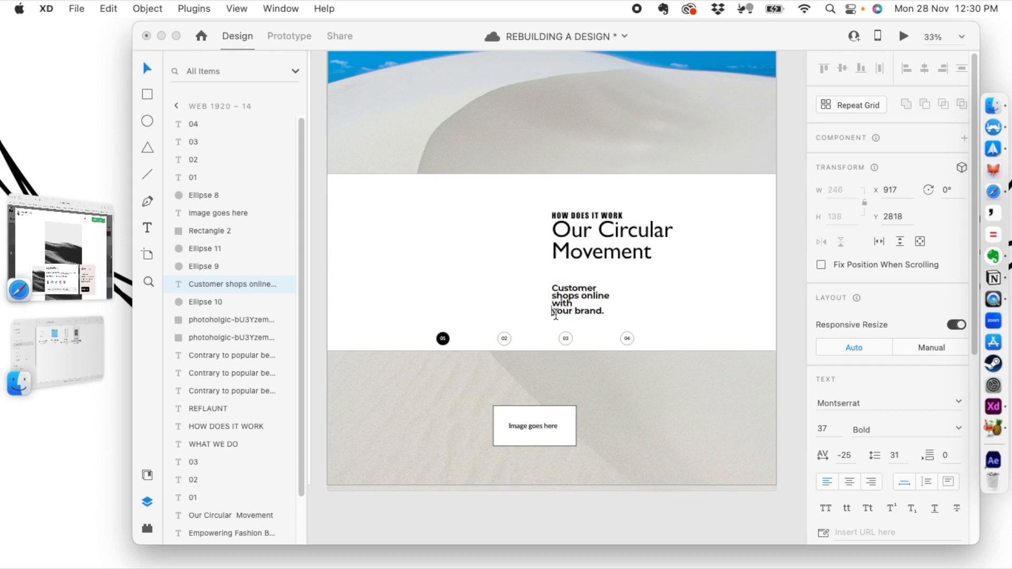
key(BackSpace)
click(513, 271)
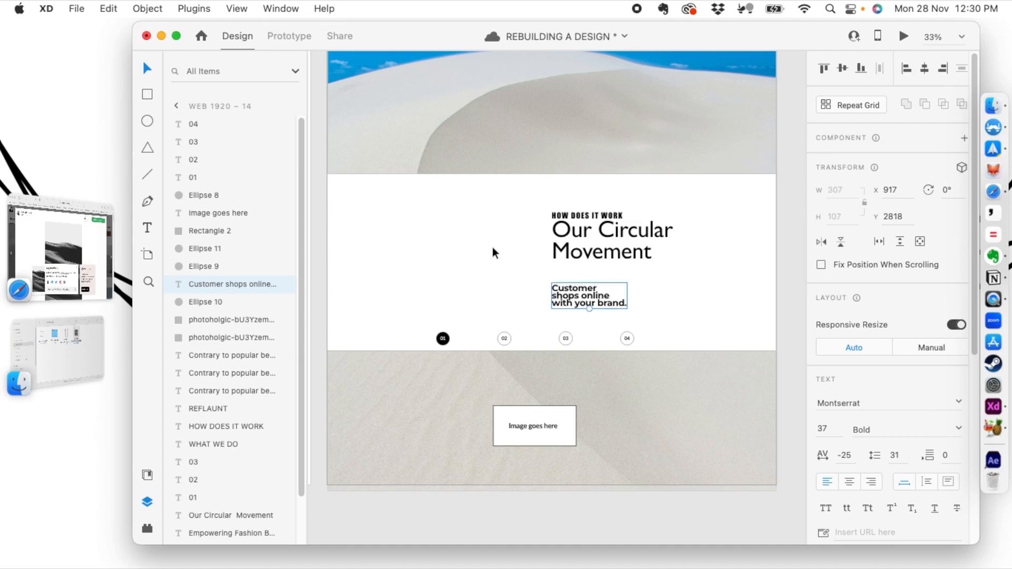
click(477, 264)
- Set the line spacing of the "Customer shops online with your brand." text to 40
click(580, 296)
scroll(887, 426, down, 1)
click(899, 449)
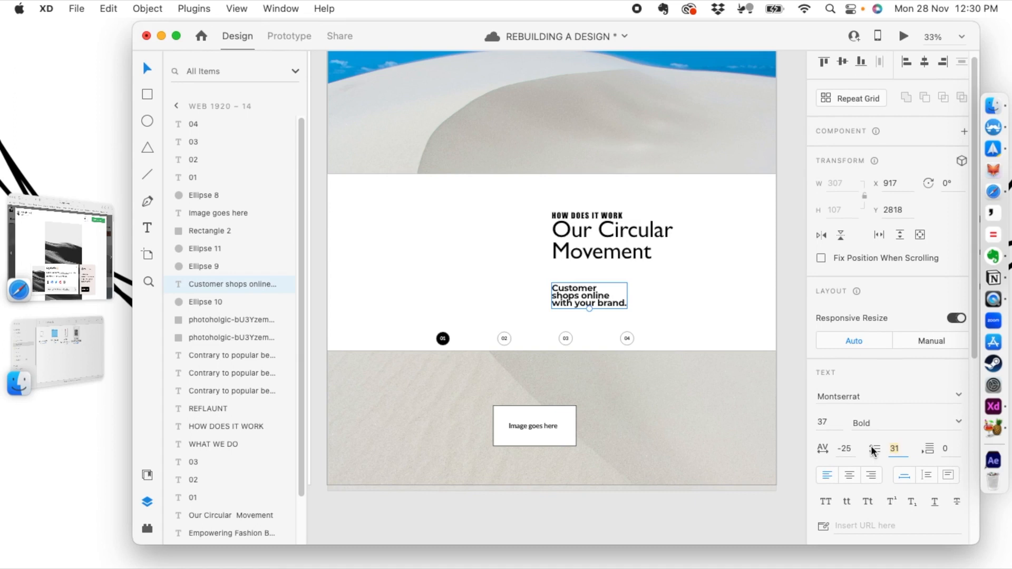
drag(874, 450, 884, 450)
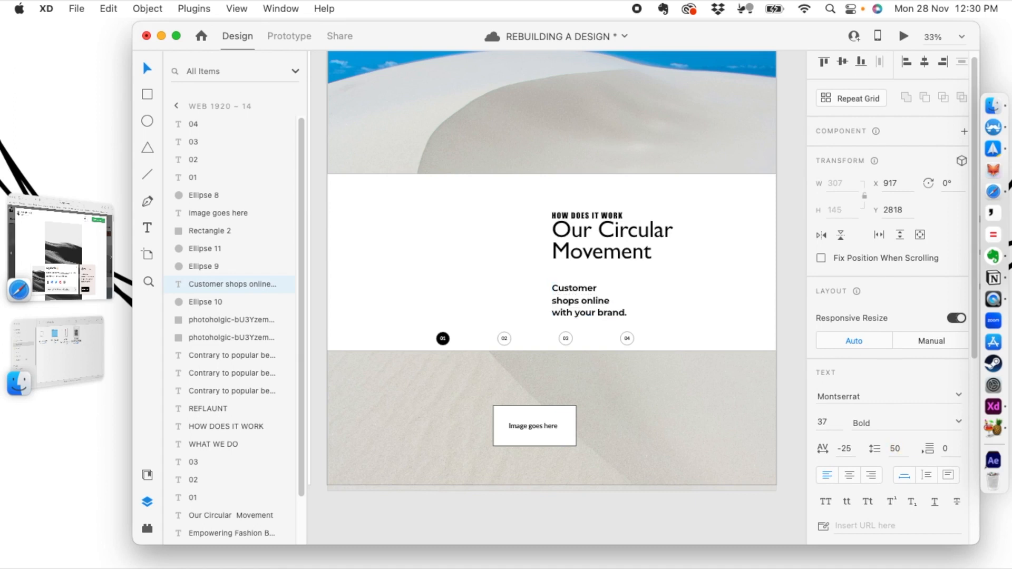
text(40)
key(Return)
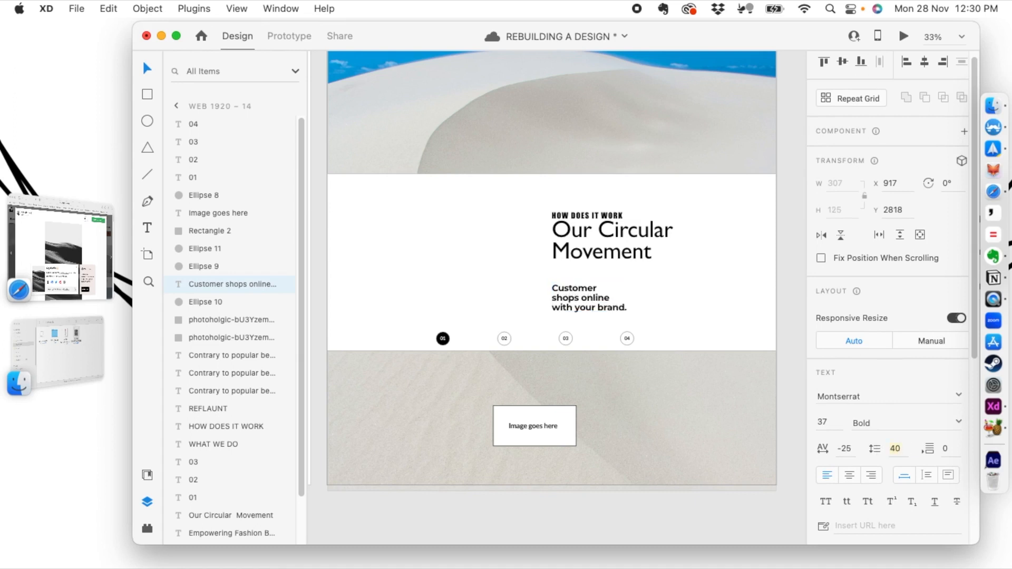
click(496, 277)
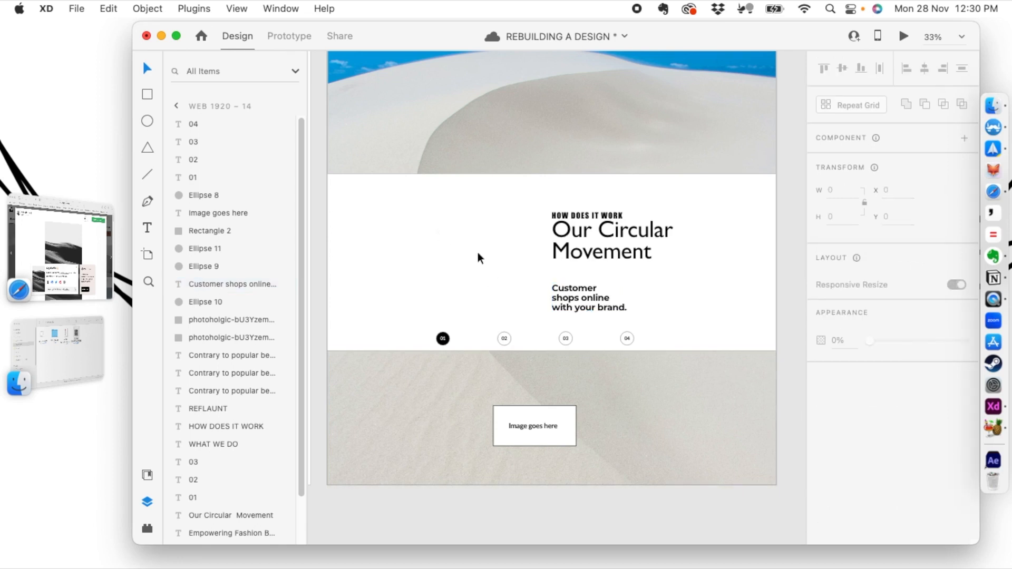
- Make the "Image goes here" box taller, round its corners and recentre its label inside it
click(526, 413)
drag(534, 406, 505, 394)
drag(533, 431, 527, 413)
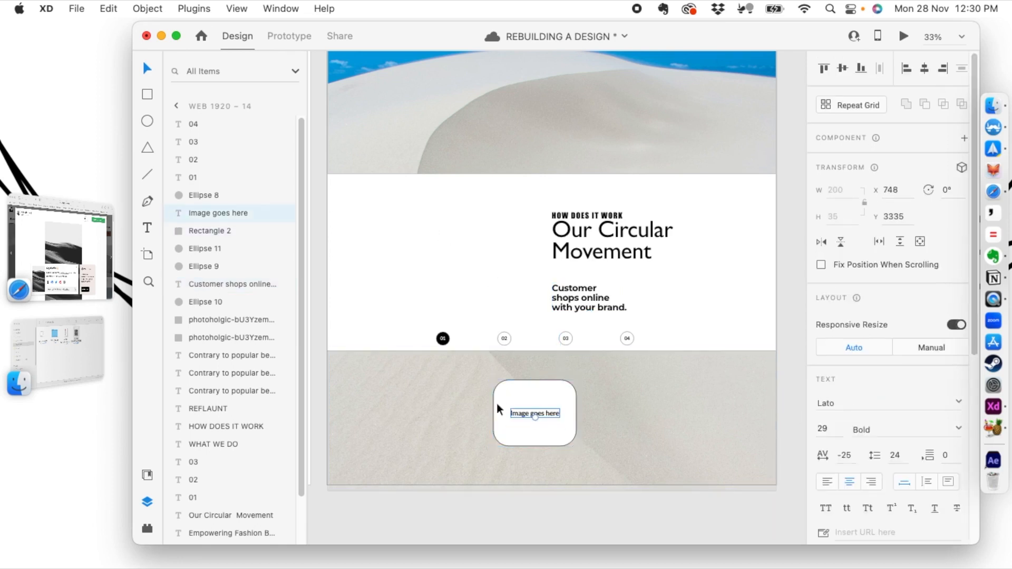
click(438, 358)
- Duplicate the Web 1920 – 14 artboard with the full-width images
key(super+minus)
key(super+minus)
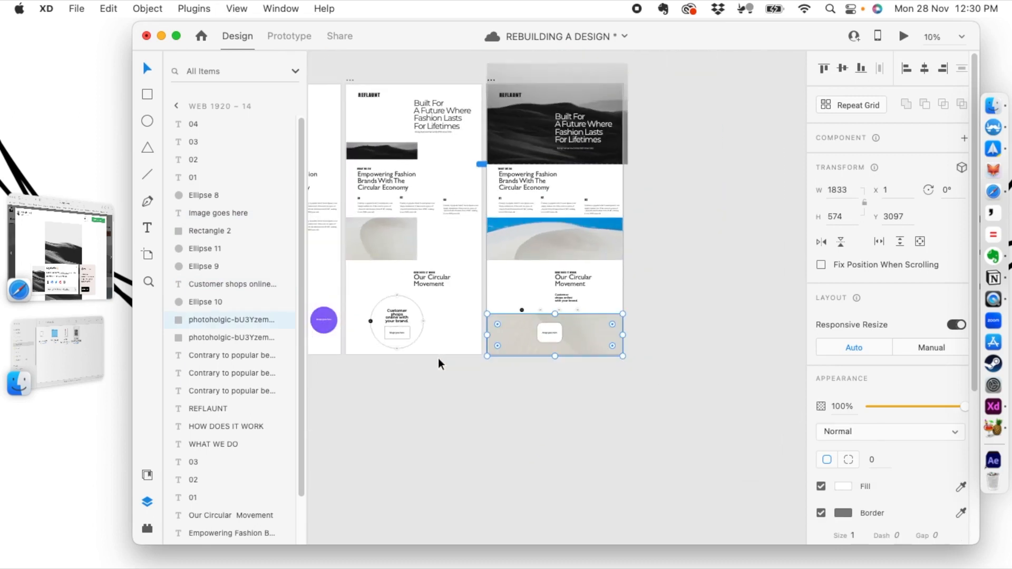
scroll(536, 420, left, 3)
scroll(535, 420, up, 2)
click(540, 426)
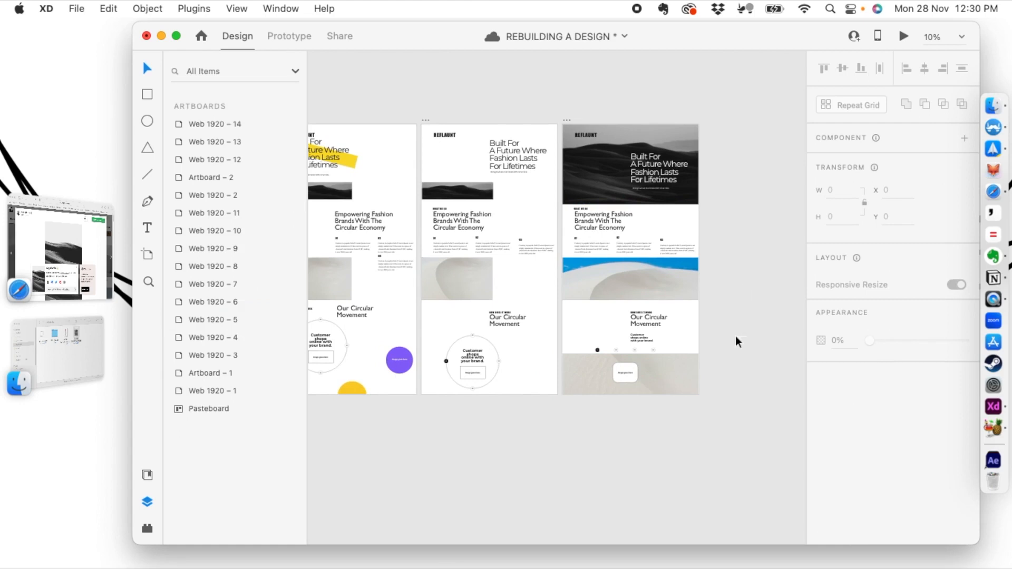
scroll(673, 452, up, 3)
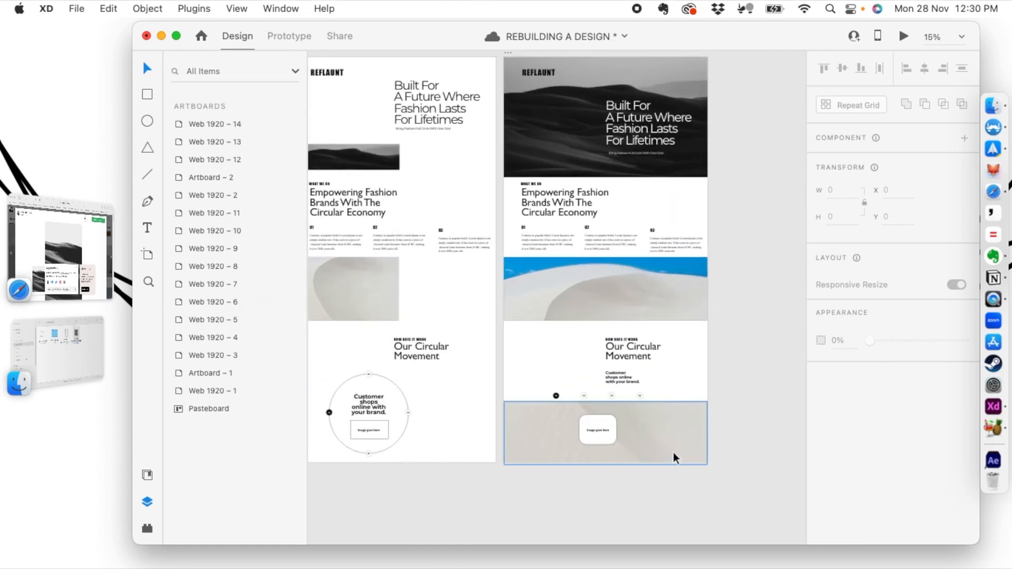
scroll(673, 458, right, 3)
scroll(673, 458, up, 2)
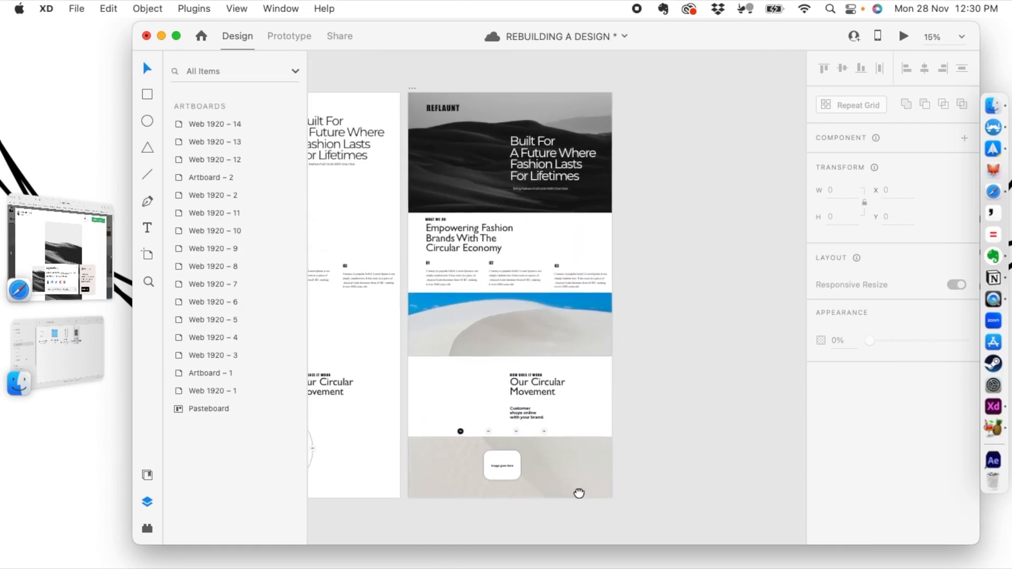
click(397, 107)
key(super+d)
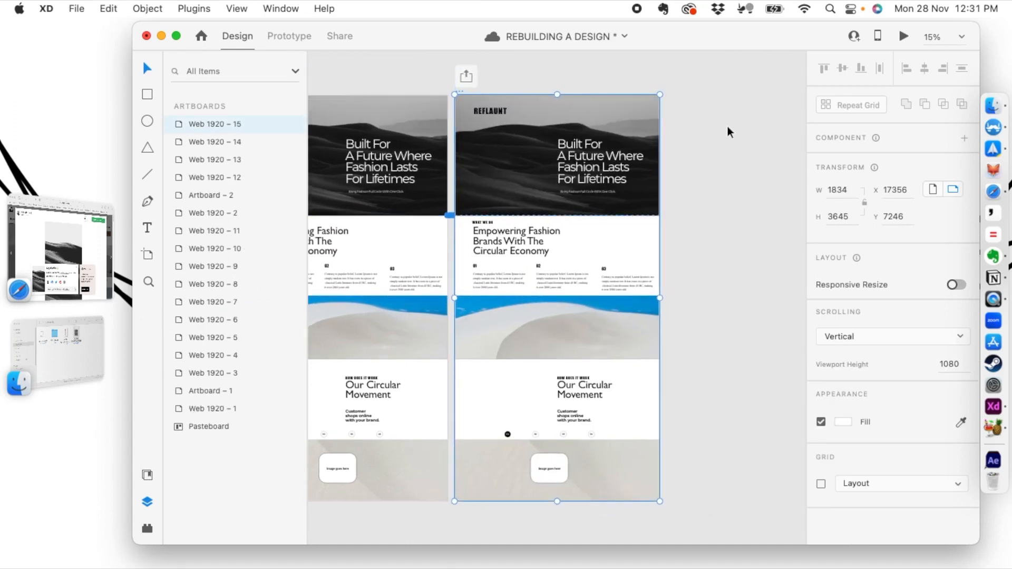
- Draw a circle of about 153 px in the duplicate's hero, borderless and filled with blue sampled from the dune image's sky
drag(708, 194, 736, 204)
key(e)
mouse_move(527, 165)
mouse_down()
mouse_move(547, 187)
mouse_move(580, 183)
mouse_move(570, 183)
mouse_up()
key(v)
click(821, 486)
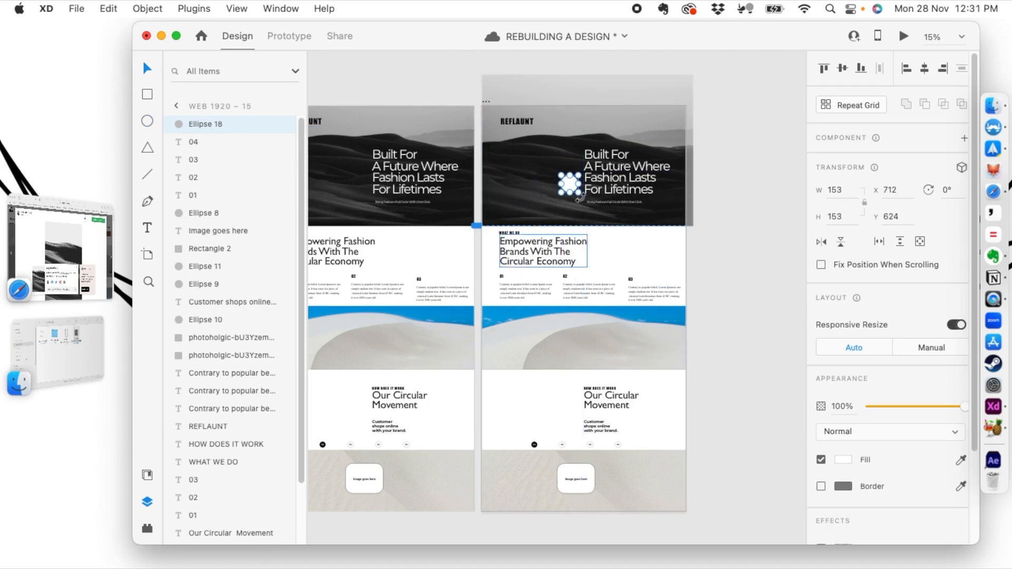
click(961, 460)
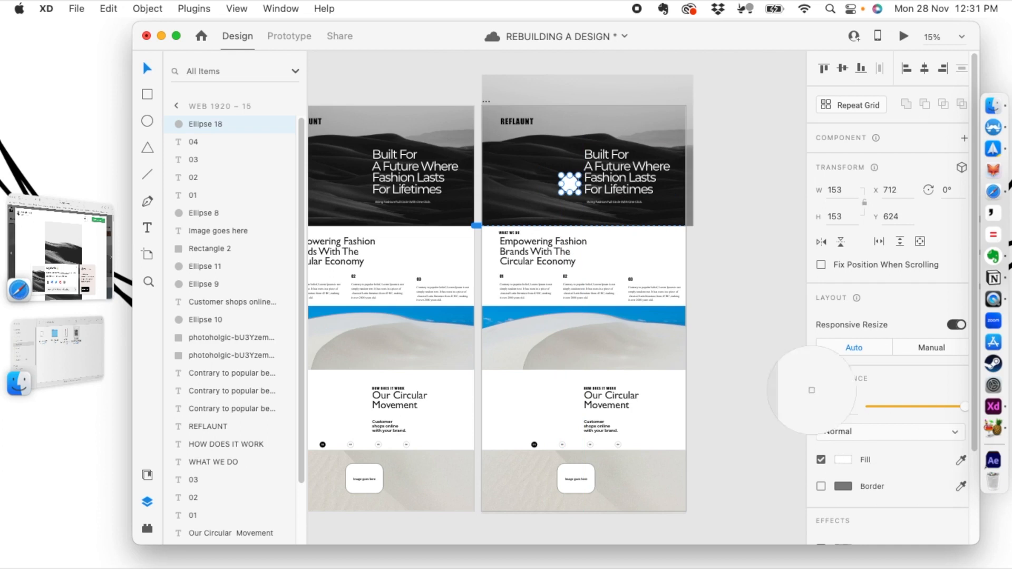
click(659, 314)
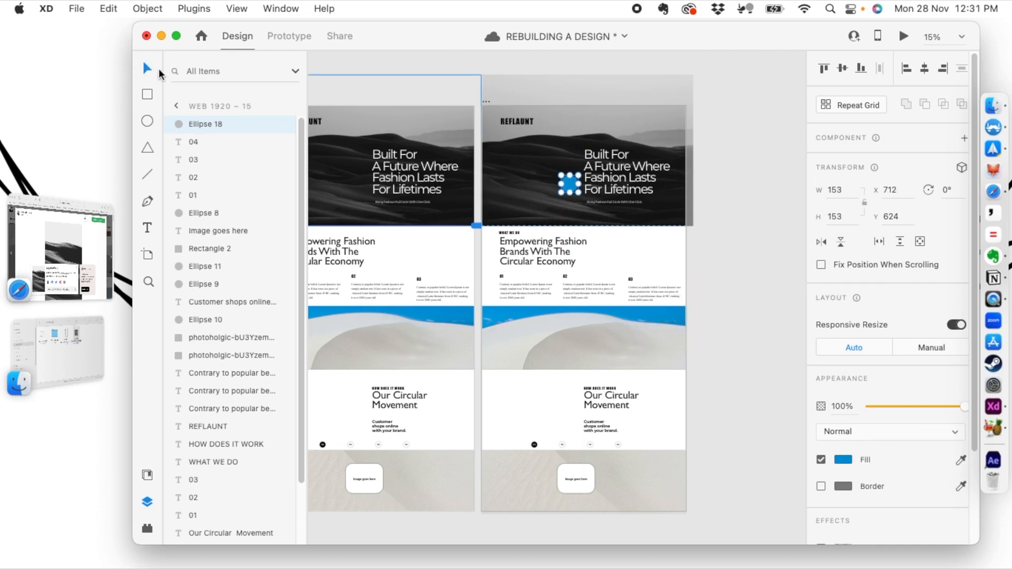
- Move the blue circle beside the hero tagline at about X 764, Y 790, and place a copy on the dune image's upper edge at X 1165, Y 1724
drag(570, 183, 577, 207)
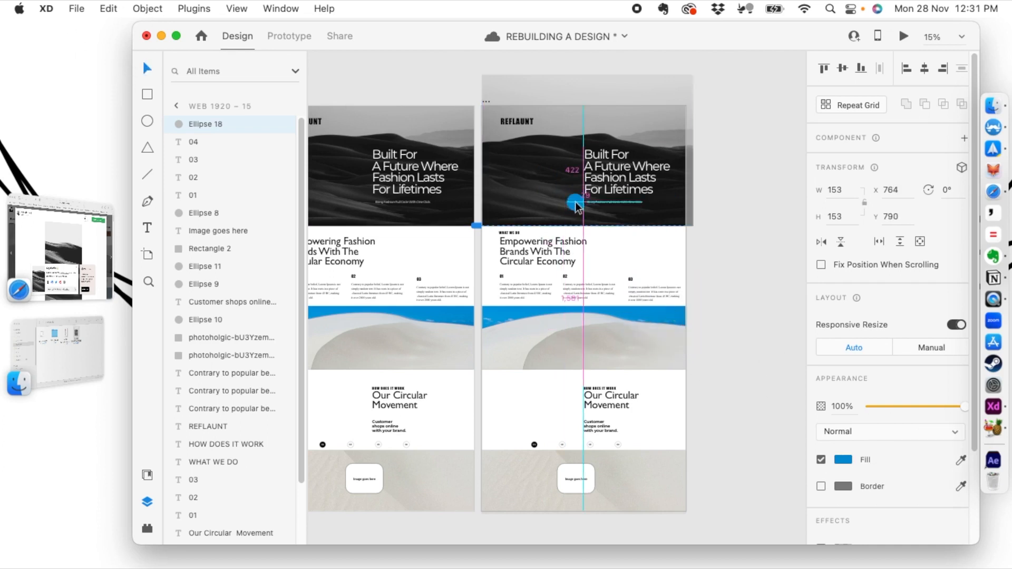
click(725, 91)
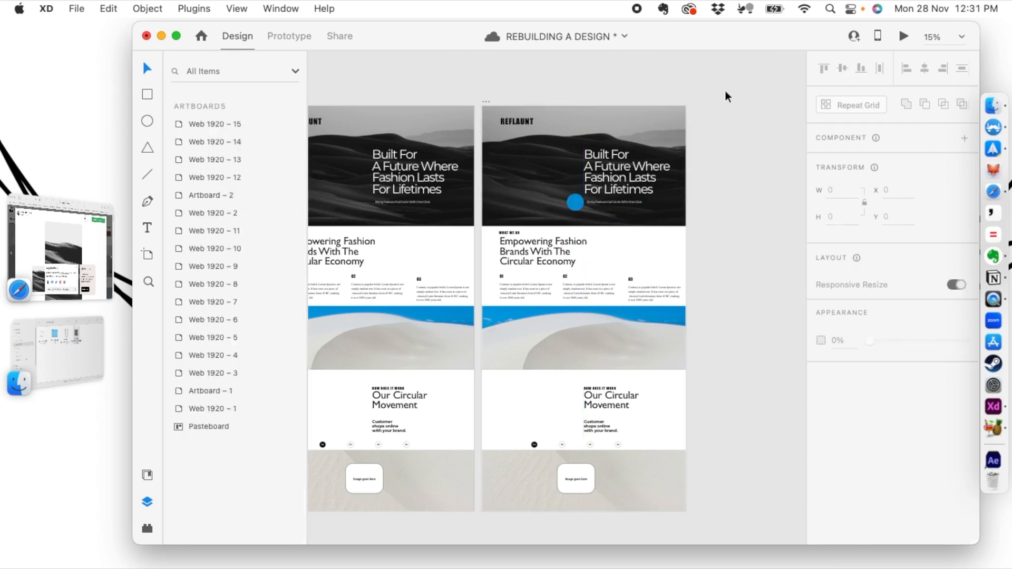
click(581, 205)
key(super+d)
drag(577, 203, 620, 304)
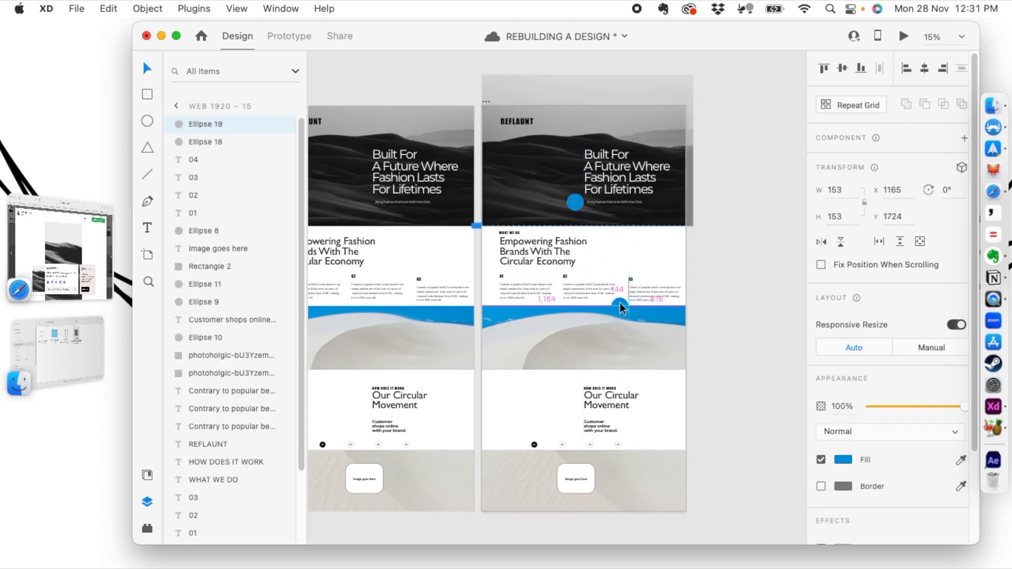
click(729, 228)
- Duplicate the blue circle on the dune image and place the copy on the bottom sand image's upper edge at about X 154, Y 3021
scroll(749, 258, down, 4)
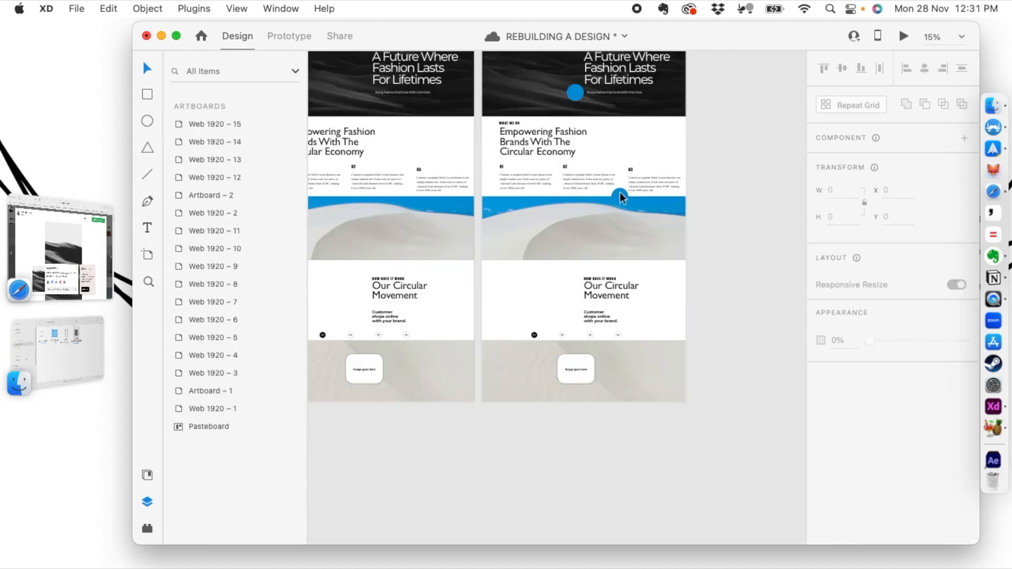
click(620, 196)
key(super+d)
drag(620, 196, 507, 340)
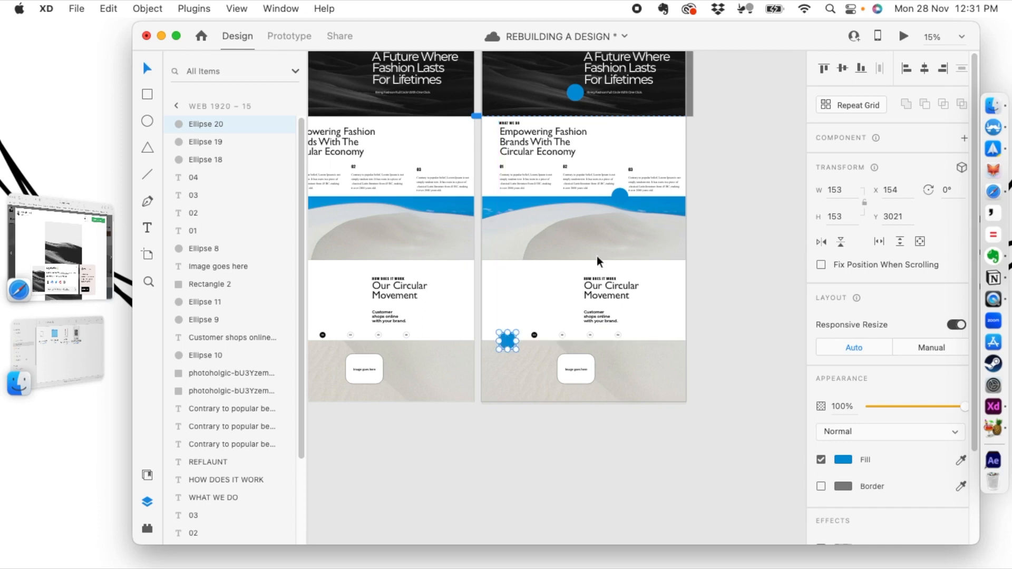
click(792, 242)
scroll(757, 172, up, 2)
scroll(757, 172, down, 1)
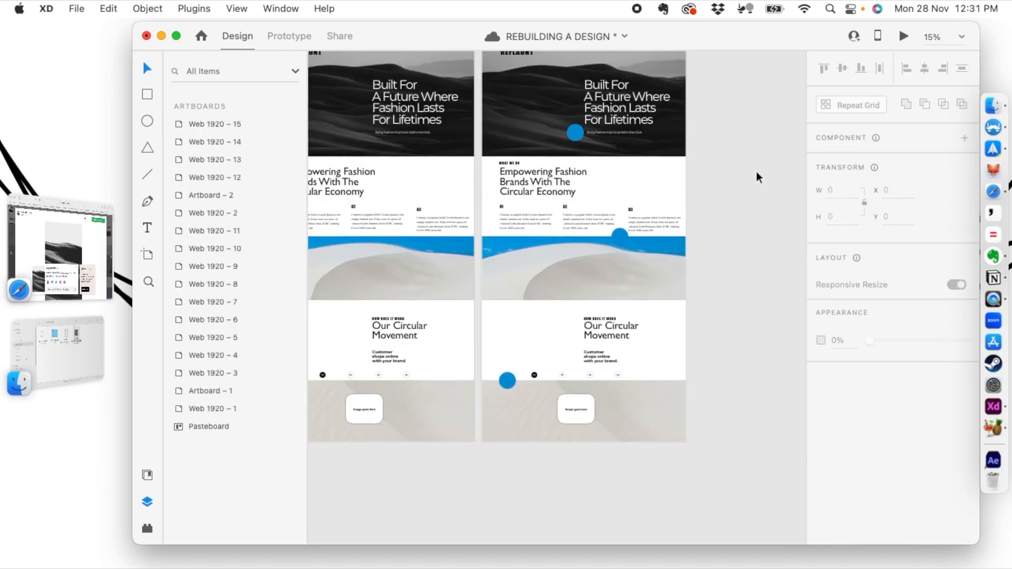
- Check the artboard with the blue circles against its neighbour and save the document
key(super+minus)
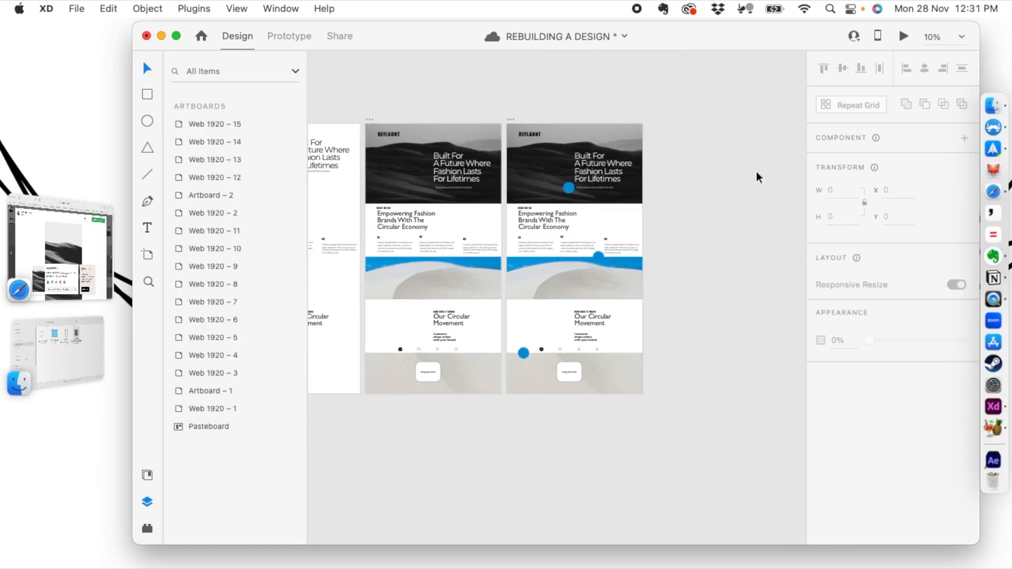
key(super+equal)
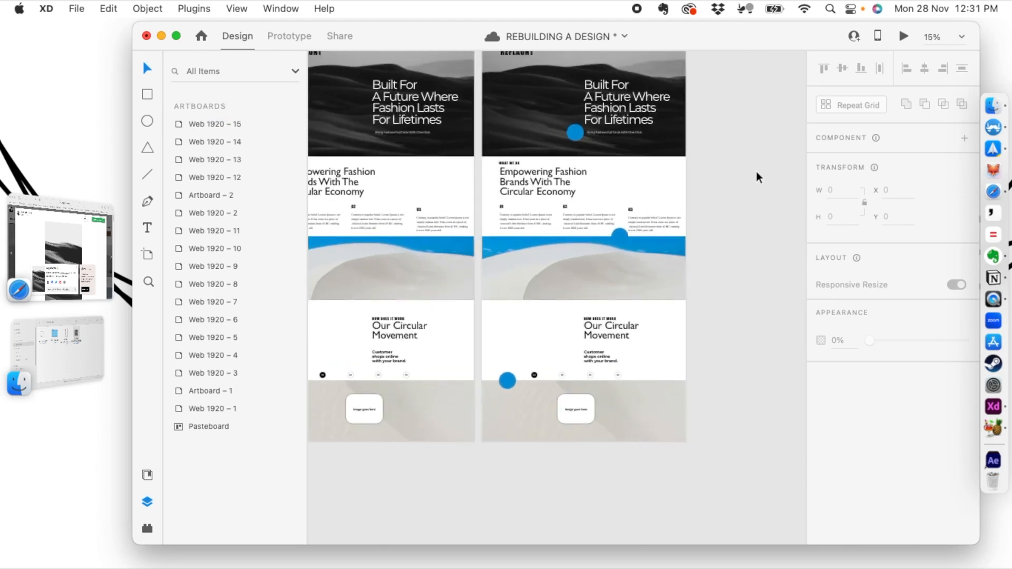
scroll(757, 172, left, 1)
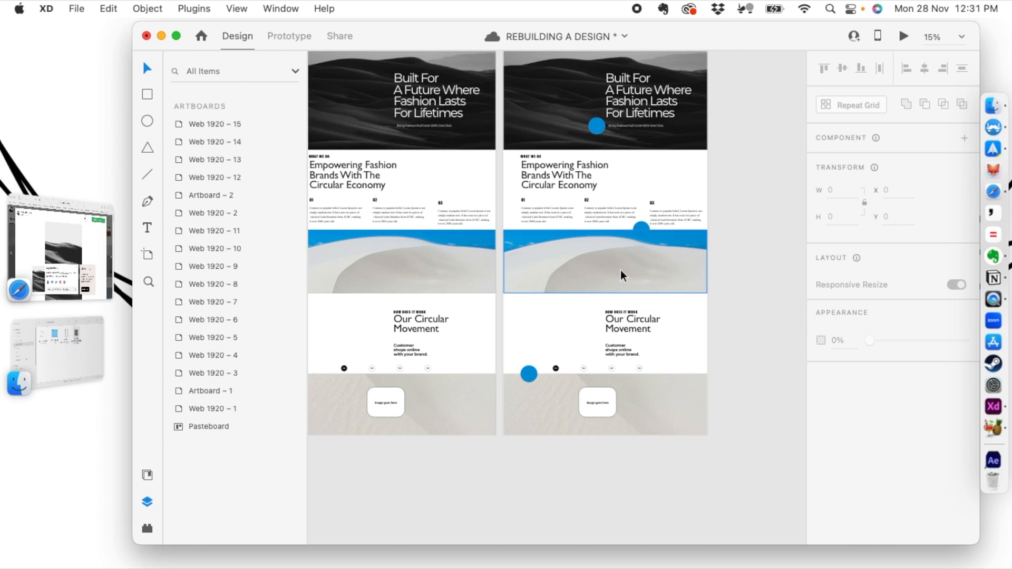
key(super+s)
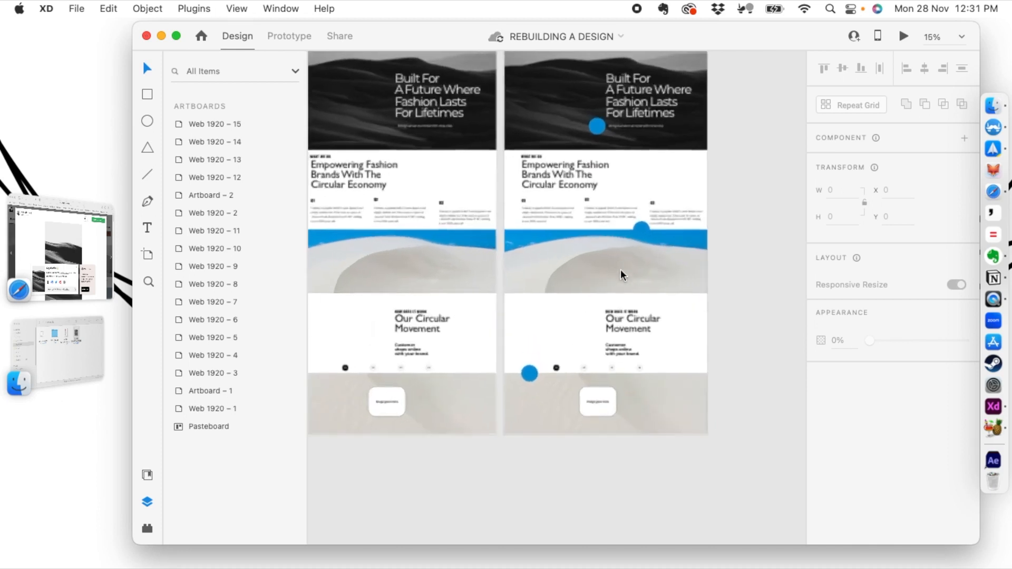
drag(725, 224, 752, 265)
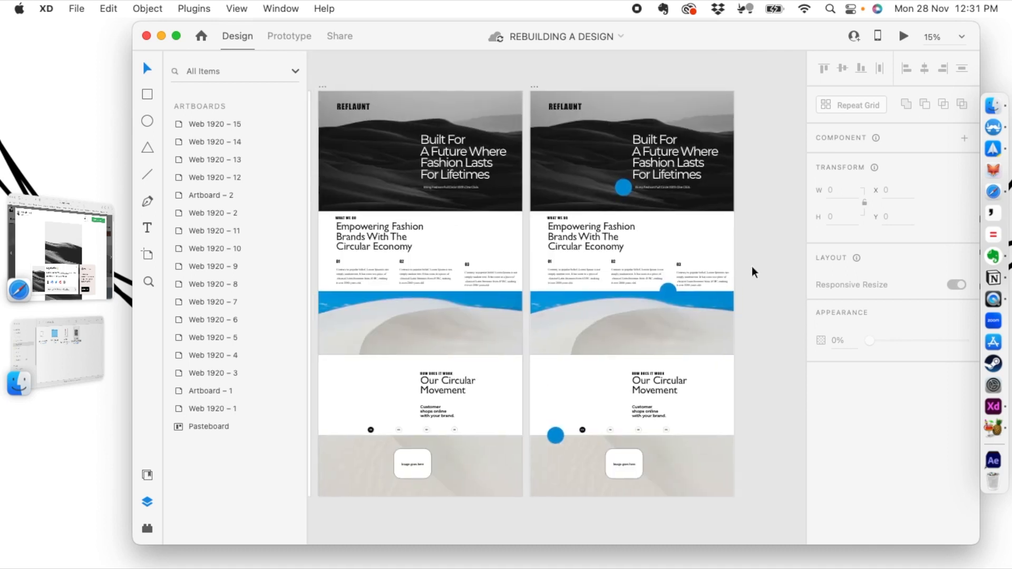
- Duplicate the Web 1920 – 15 artboard with the blue circles and place the copy below the row at about X 17286, Y 11633
key(super+minus)
drag(440, 435, 559, 390)
click(679, 86)
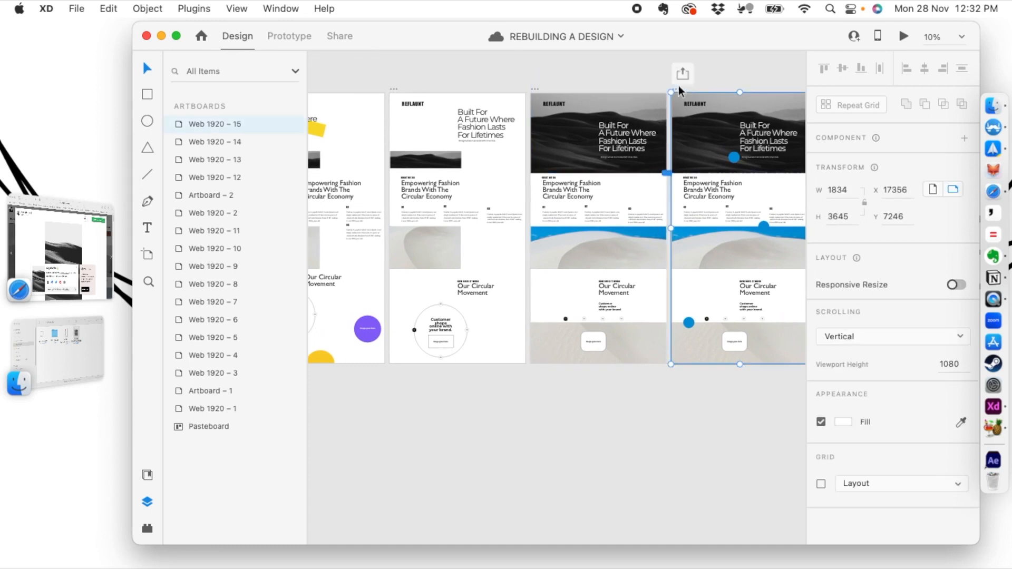
key(super+d)
drag(496, 157, 353, 465)
drag(522, 364, 725, 131)
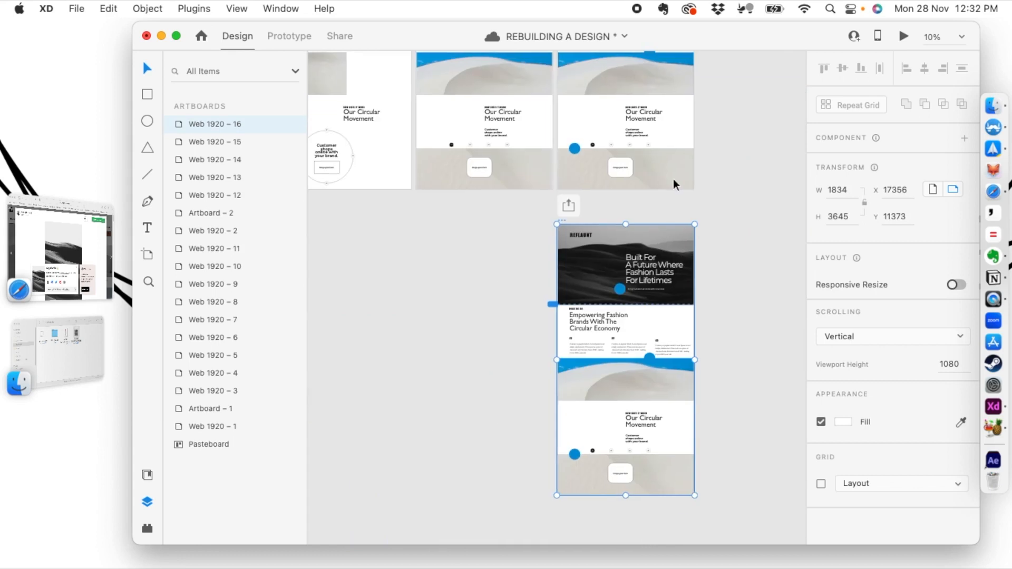
drag(564, 217, 555, 239)
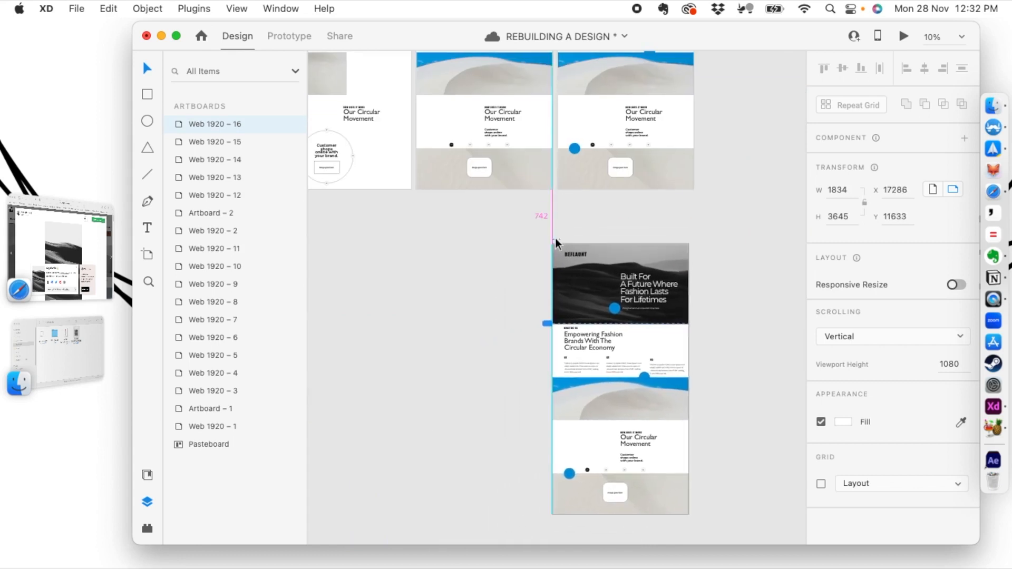
- Duplicate the white artboard with the yellow-highlighted serif headline and place the copy beside the blue-circle copy below the row
drag(393, 262, 578, 425)
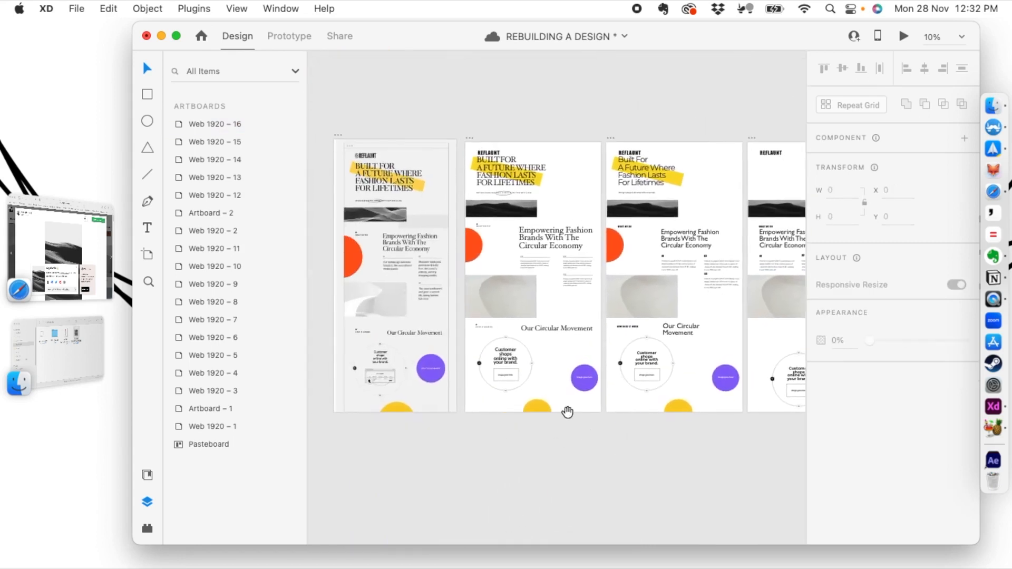
click(469, 136)
key(super+d)
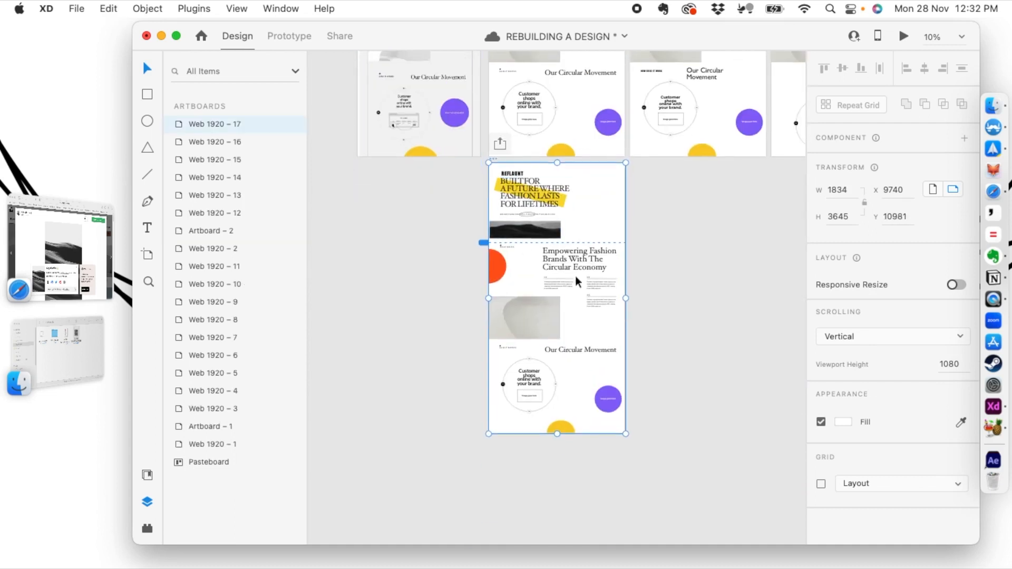
drag(496, 158, 678, 231)
drag(554, 266, 259, 188)
drag(388, 145, 609, 122)
- Show the two copied artboards side by side and save the document
click(495, 165)
key(super+plus)
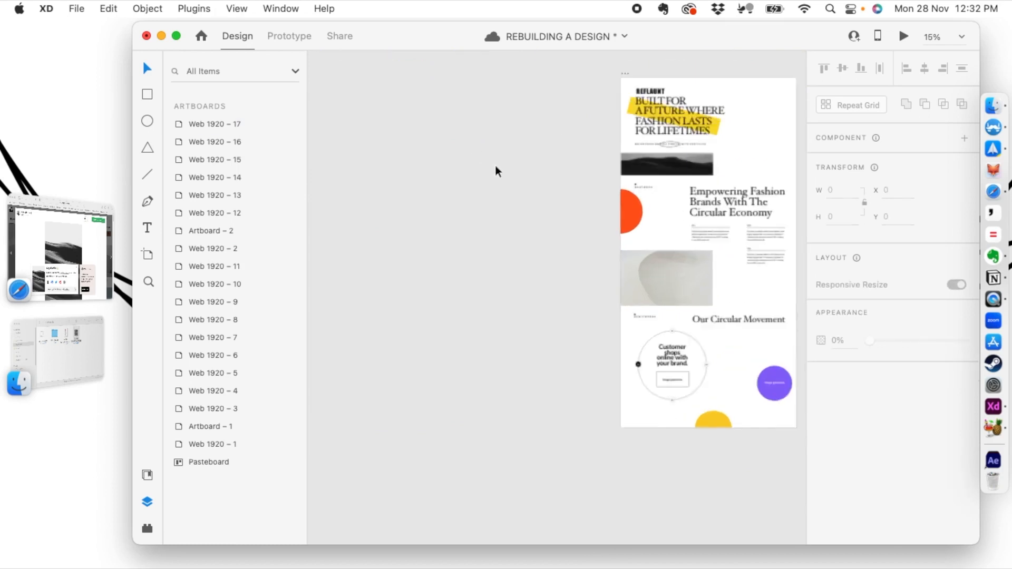
drag(520, 216, 258, 212)
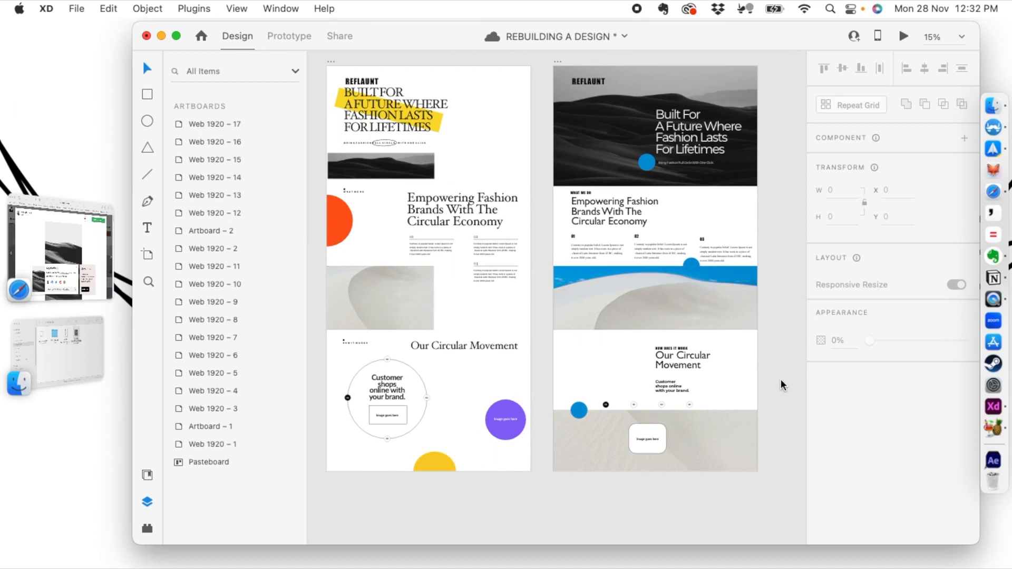
key(super+s)
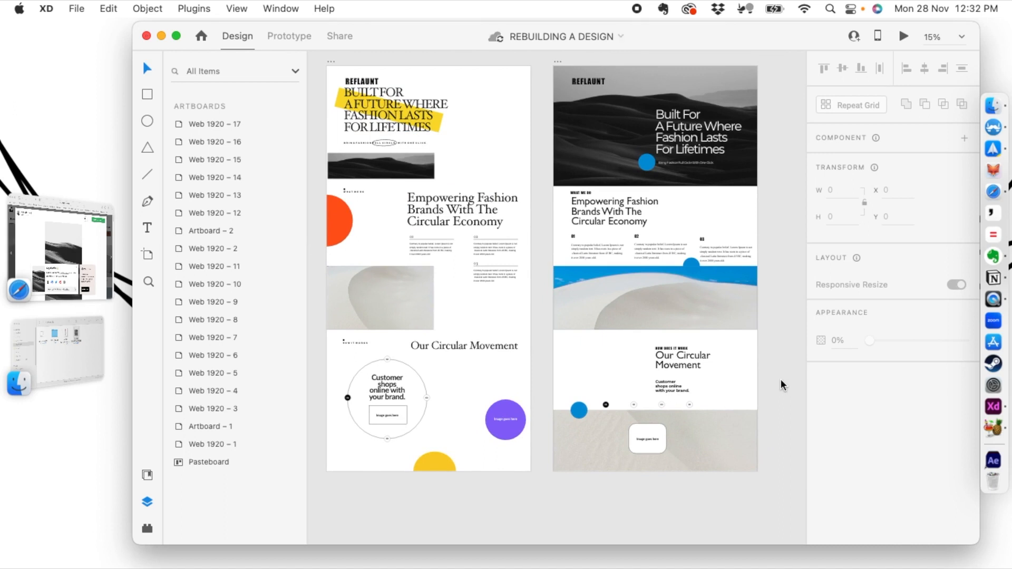